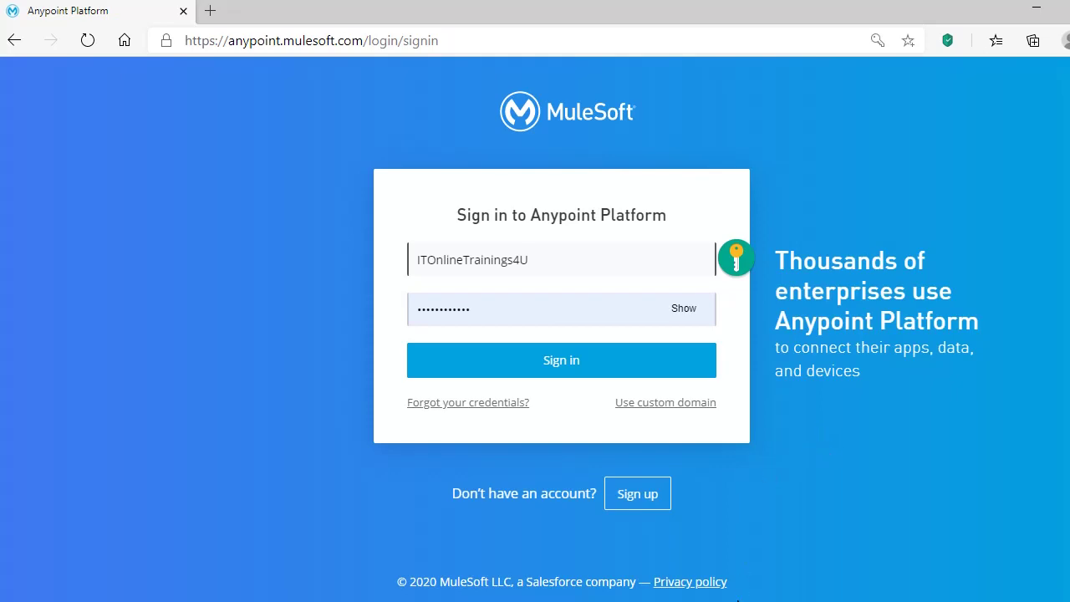
- Switch from the Anypoint sign-in page to Postman, which holds the Employee GET request
key(alt+Tab)
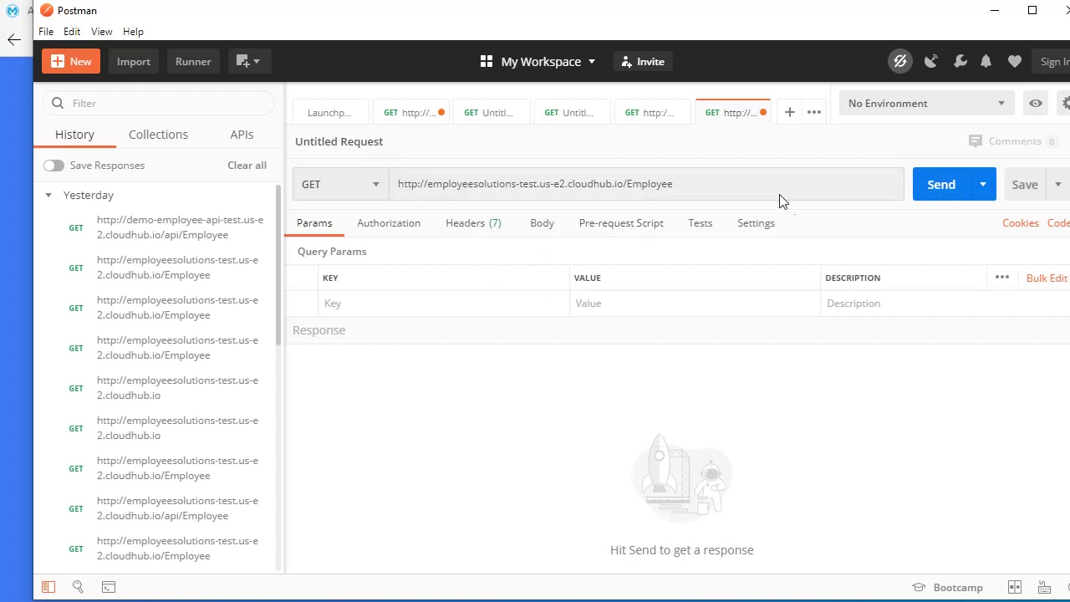
- Send the GET request to the employeesolutions-test cloudhub.io/Employee URL
drag(700, 186, 394, 191)
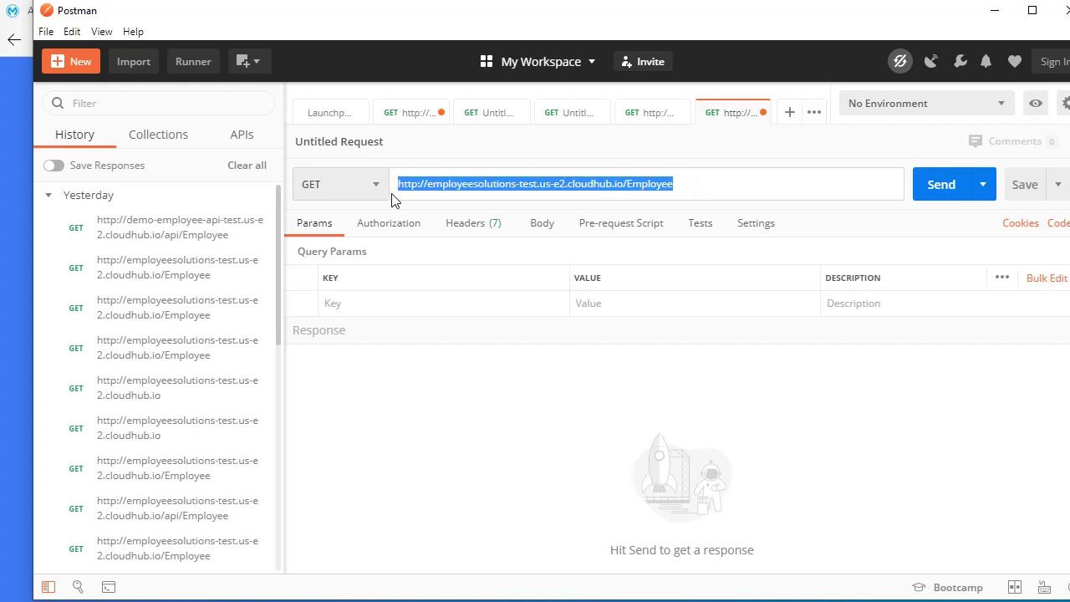
click(948, 195)
click(948, 195)
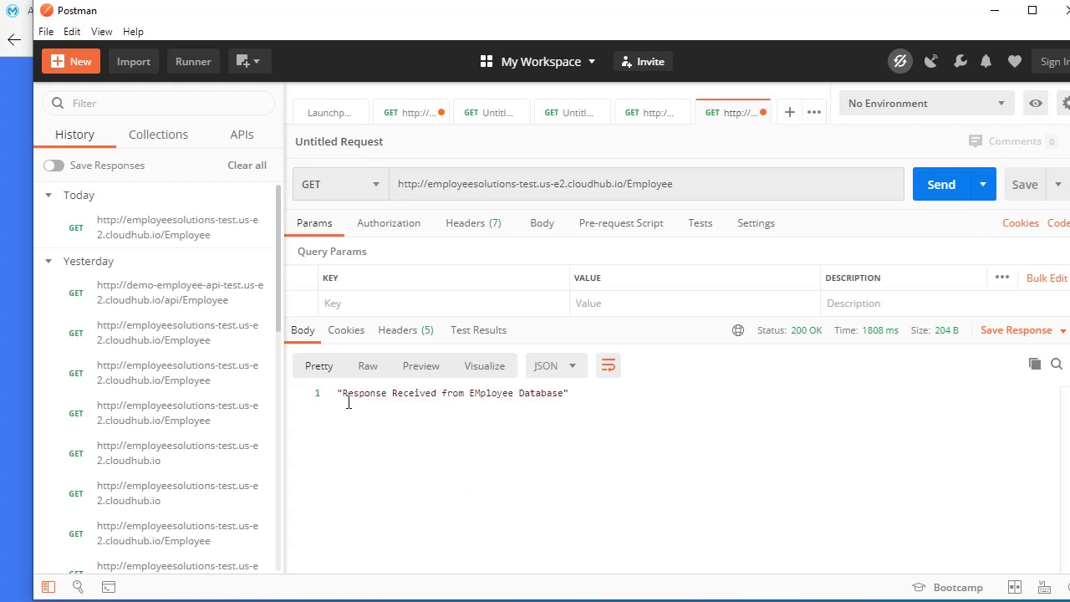
- Inspect the 'Response Received from EMployee Database' message and the request URL
click(347, 393)
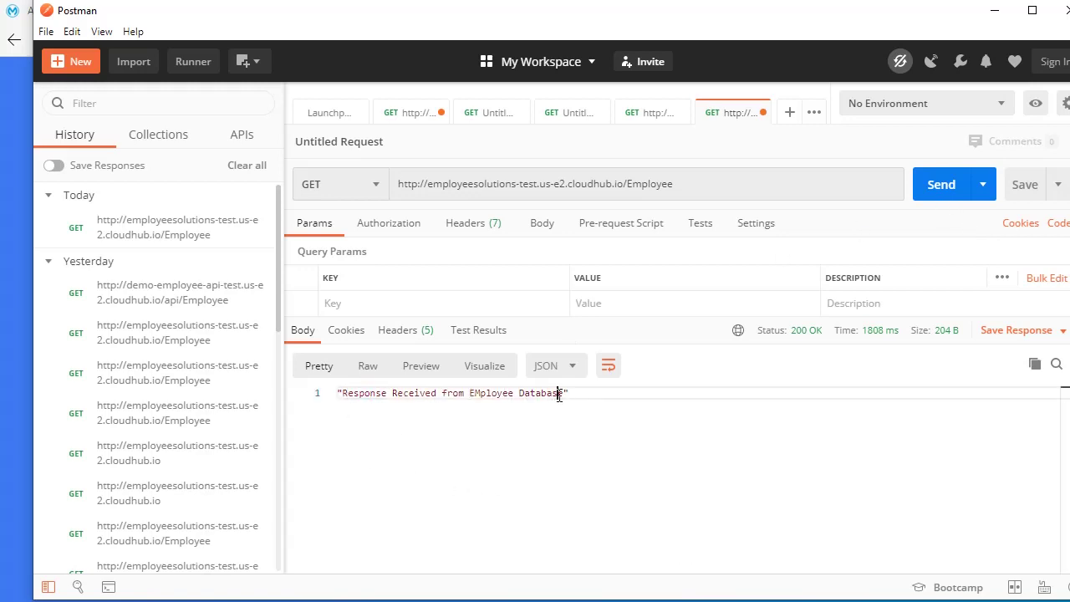
drag(560, 394, 342, 394)
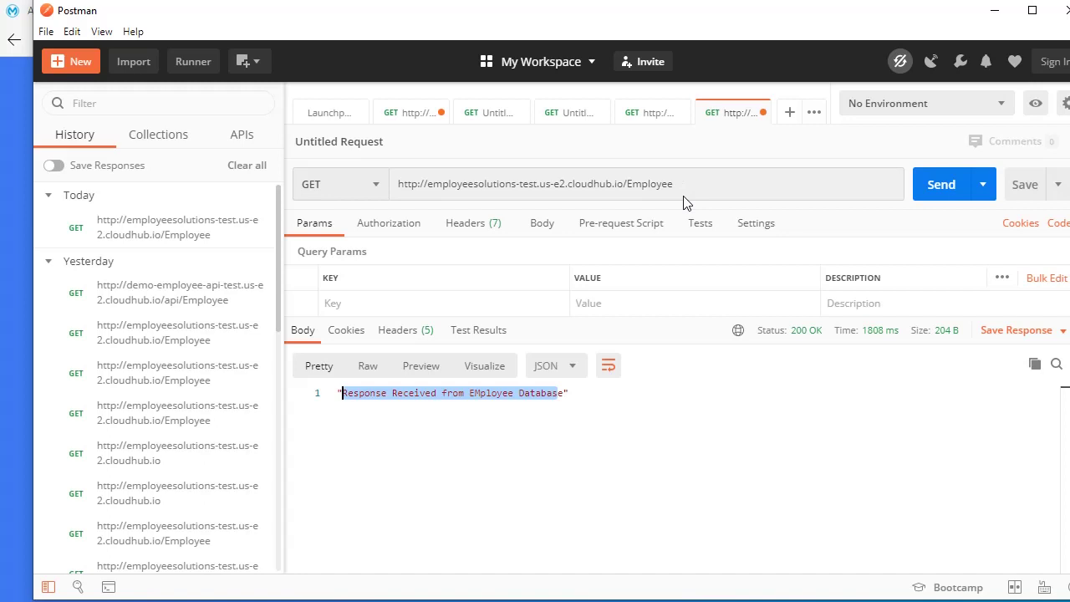
click(407, 413)
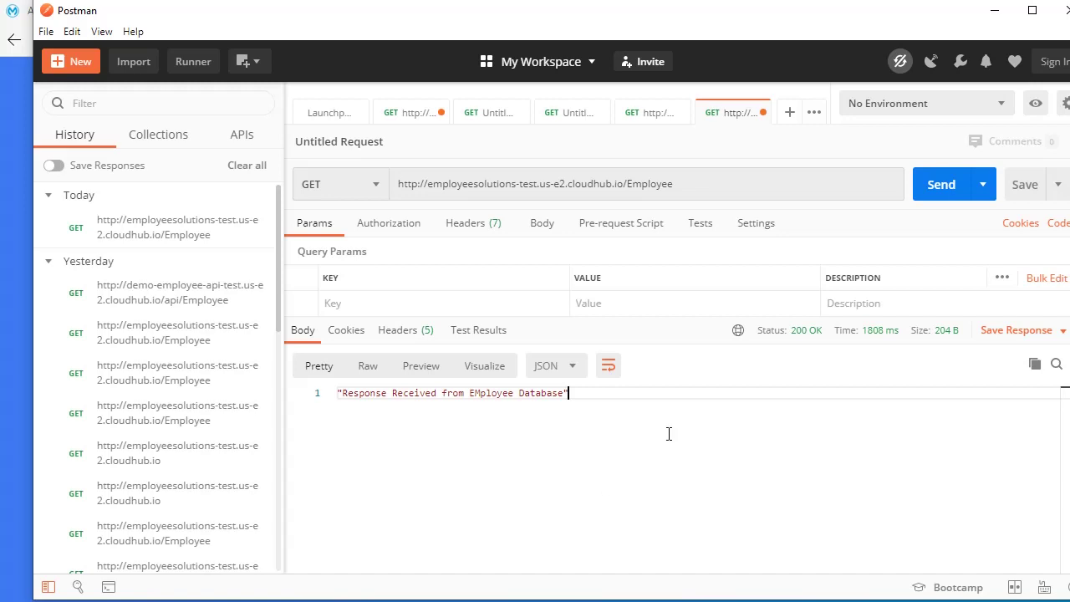
triple_click(850, 177)
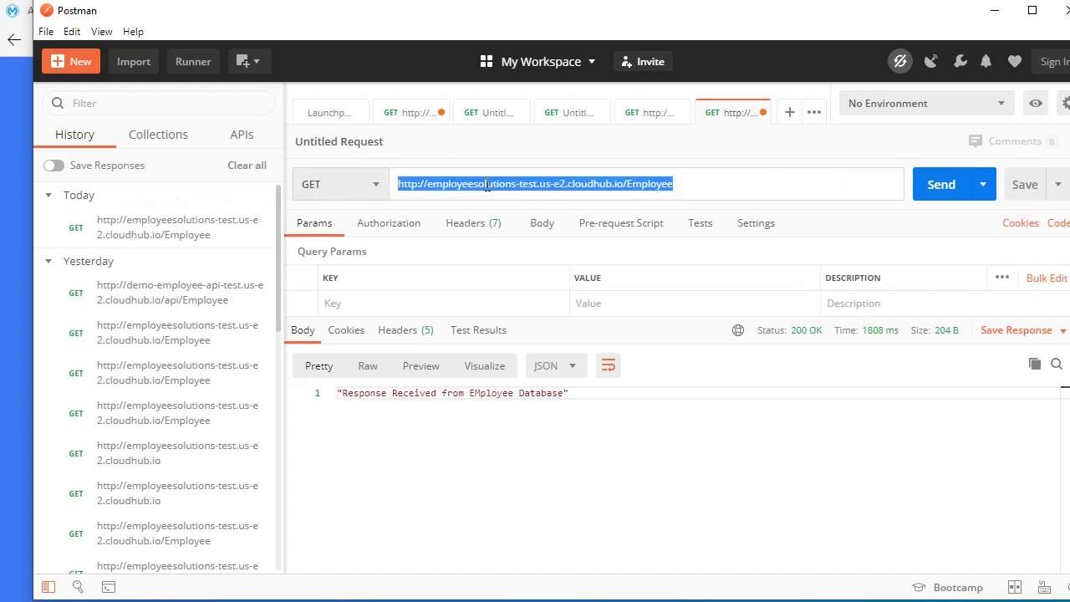
click(487, 184)
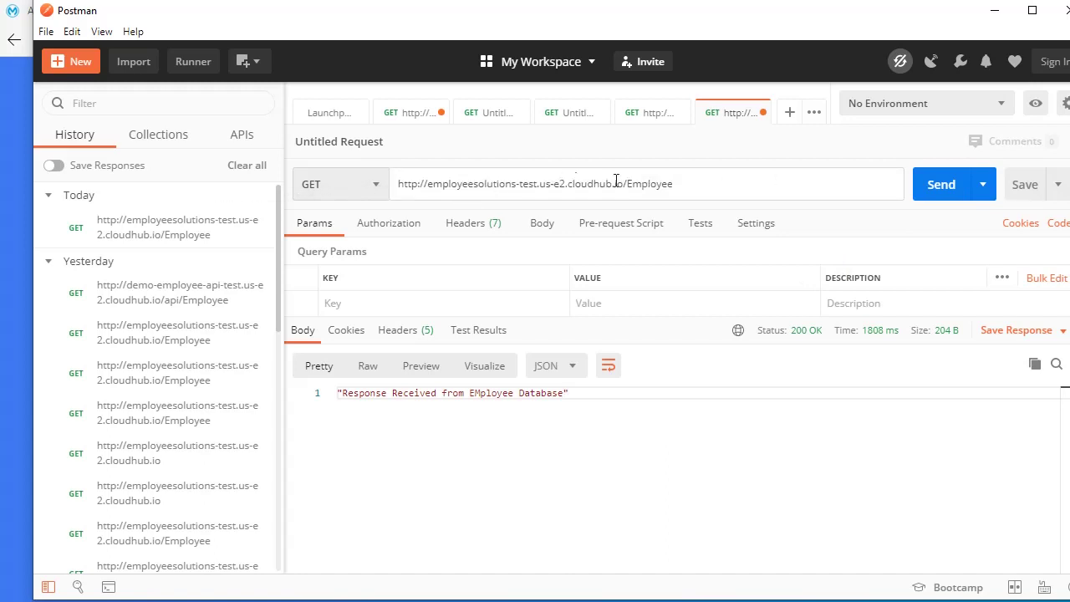
drag(673, 184, 396, 186)
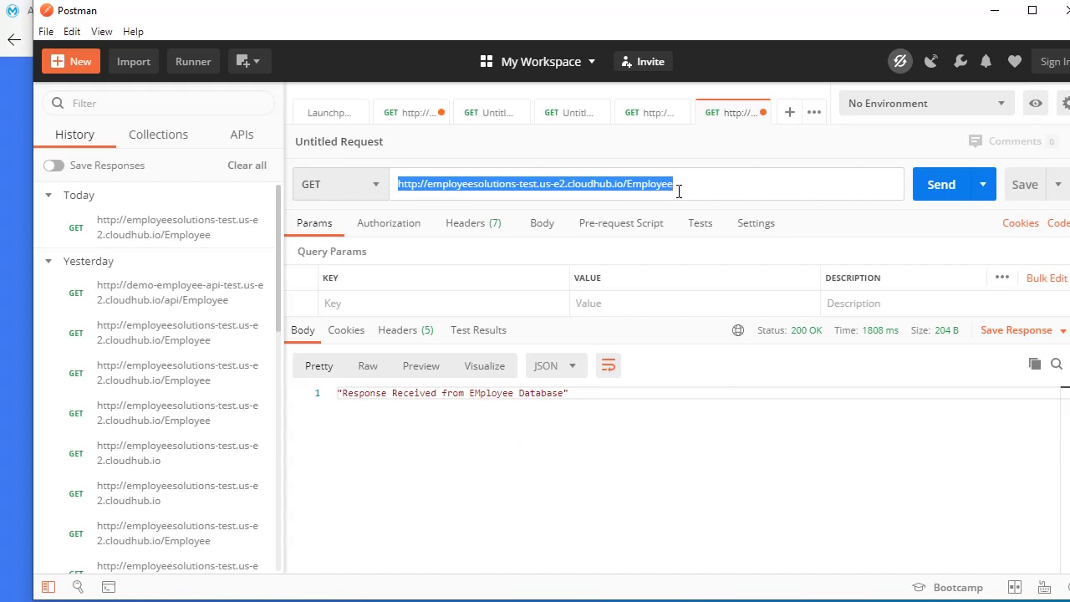
click(706, 379)
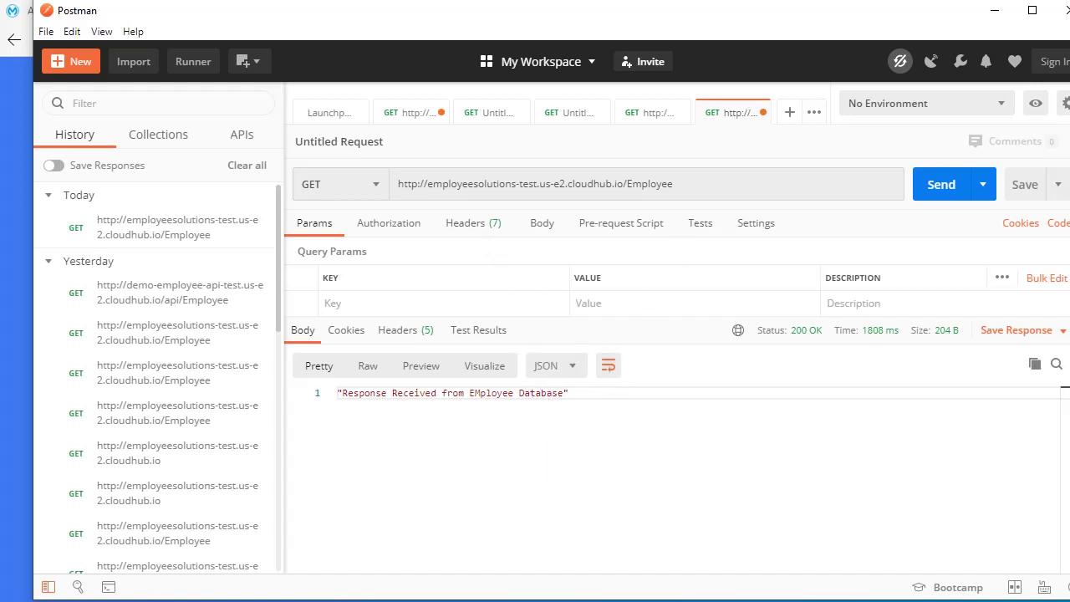
- Sign in to Anypoint Platform and go to API Manager, where Demo-Employee-API V1 is Active
mouse_move(422, 601)
click(368, 508)
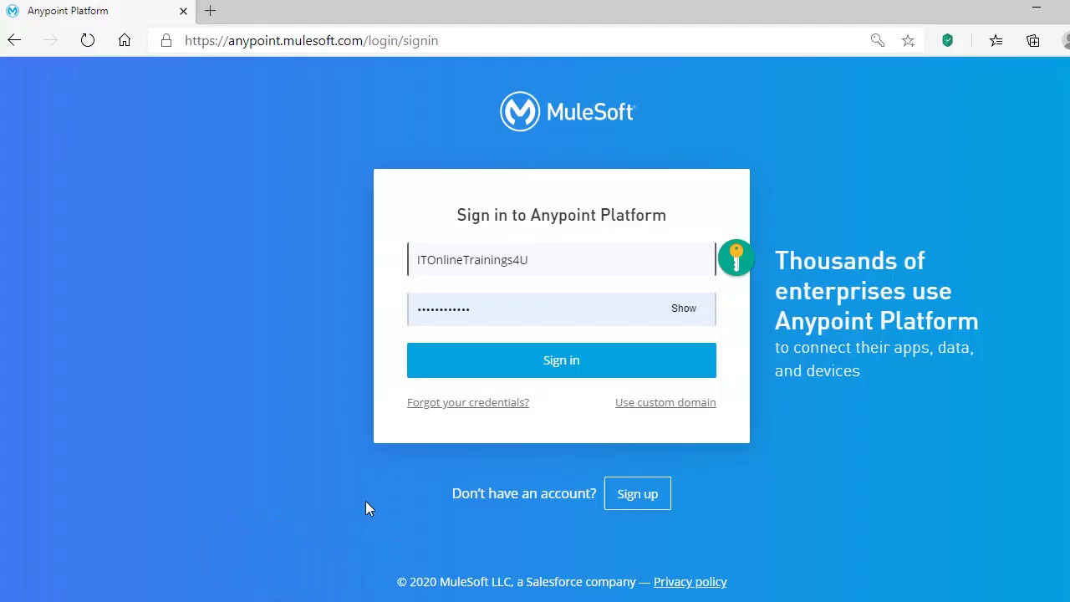
click(561, 366)
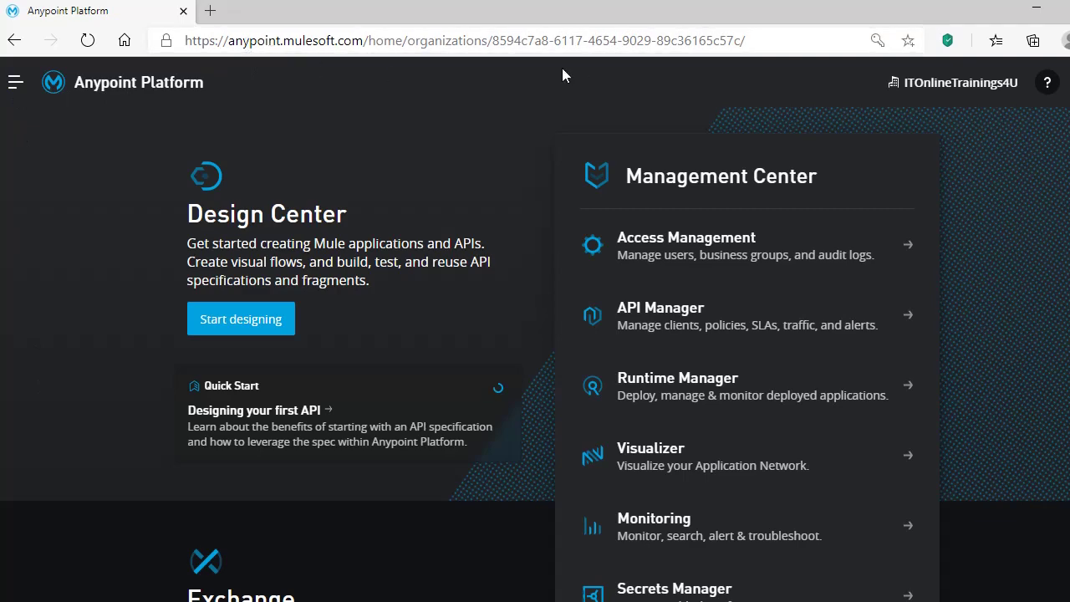
click(18, 85)
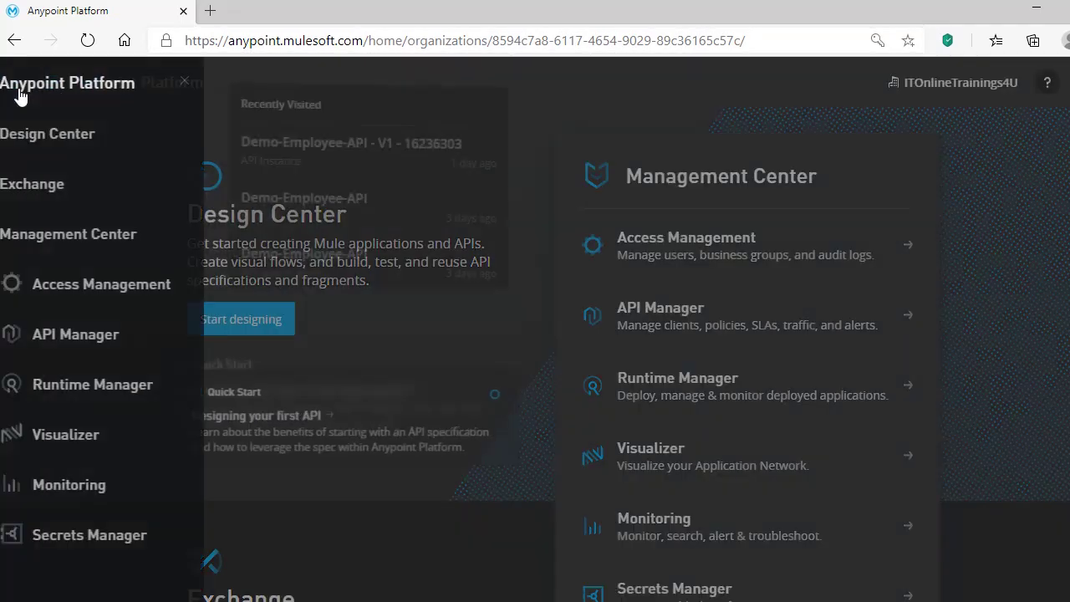
click(131, 337)
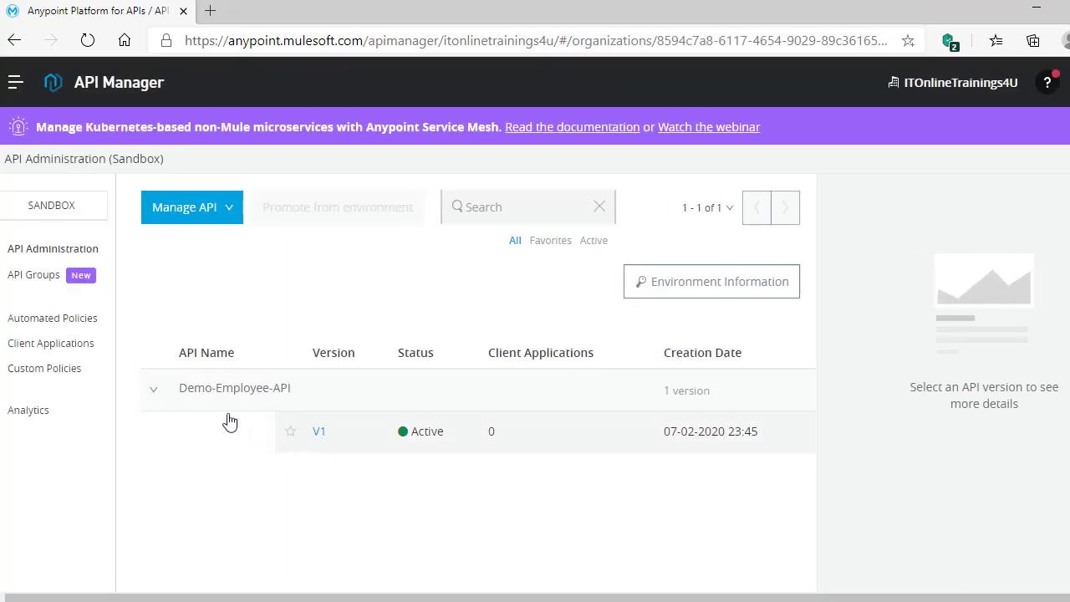
- Open Demo-Employee-API V1's Policies page and start applying a new policy
click(318, 434)
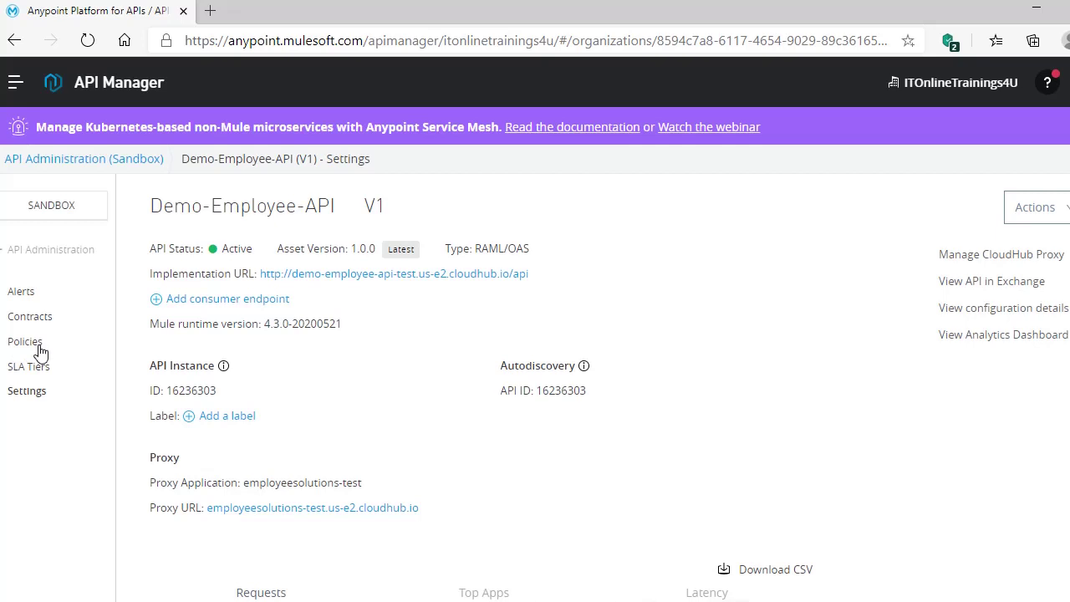
click(26, 342)
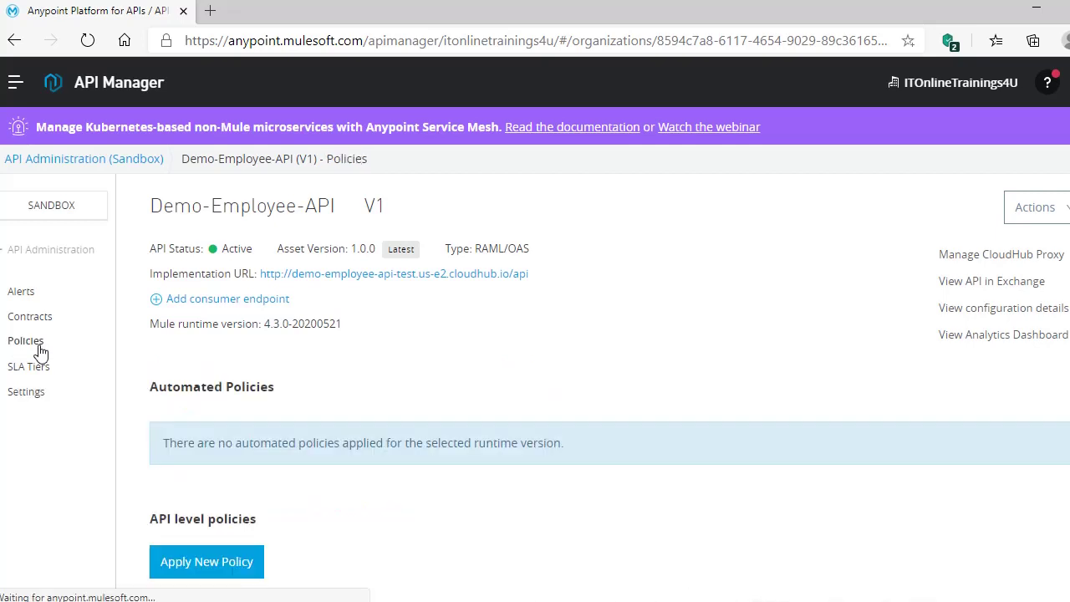
scroll(385, 476, down, 1)
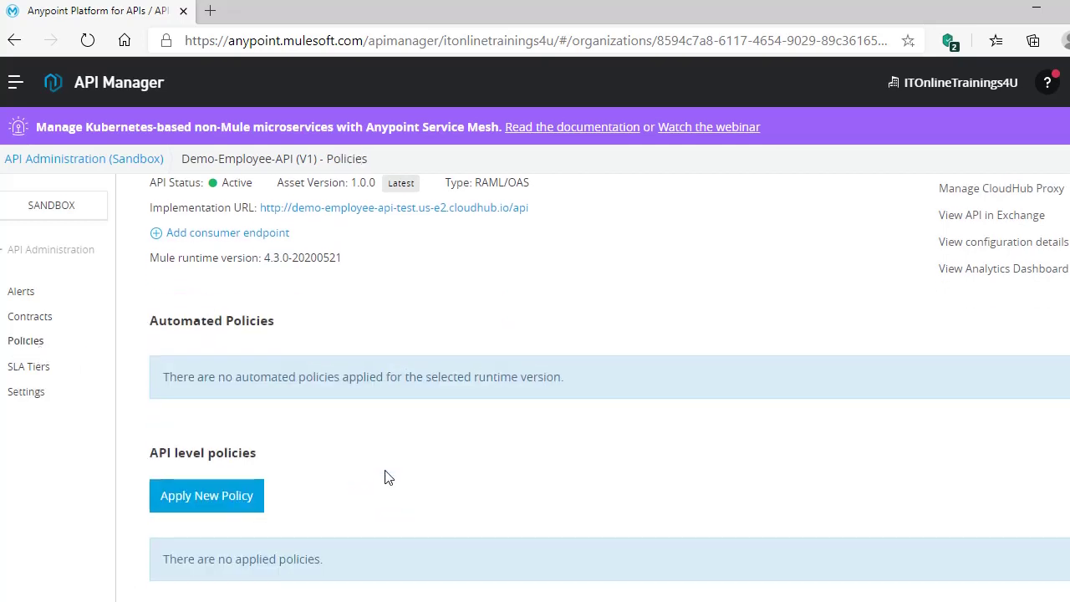
click(178, 508)
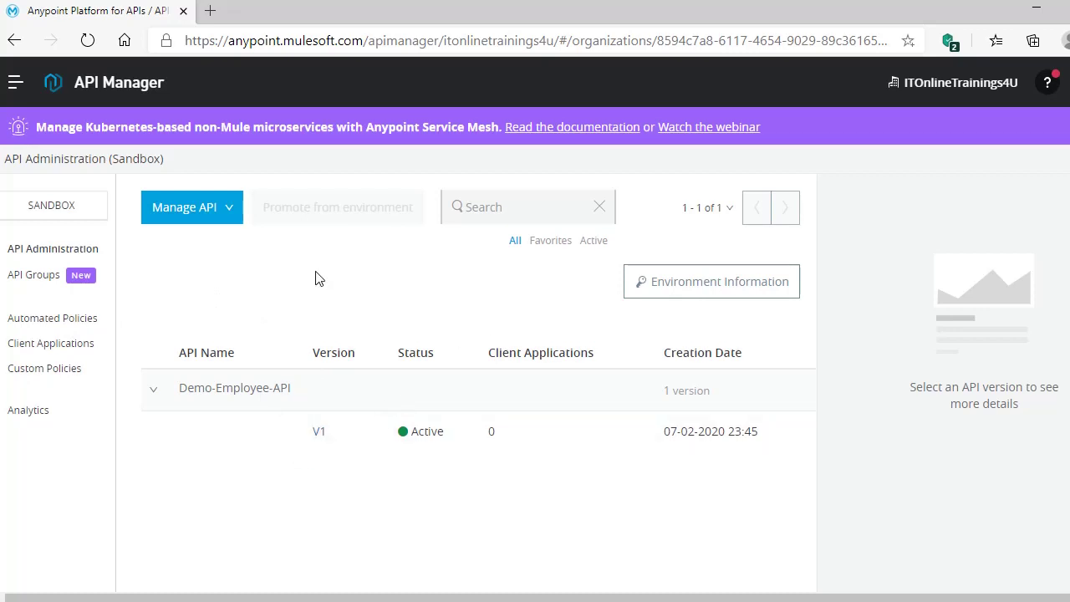
- Return to the V1 Policies page and look over its empty automated and API level policy lists
click(320, 433)
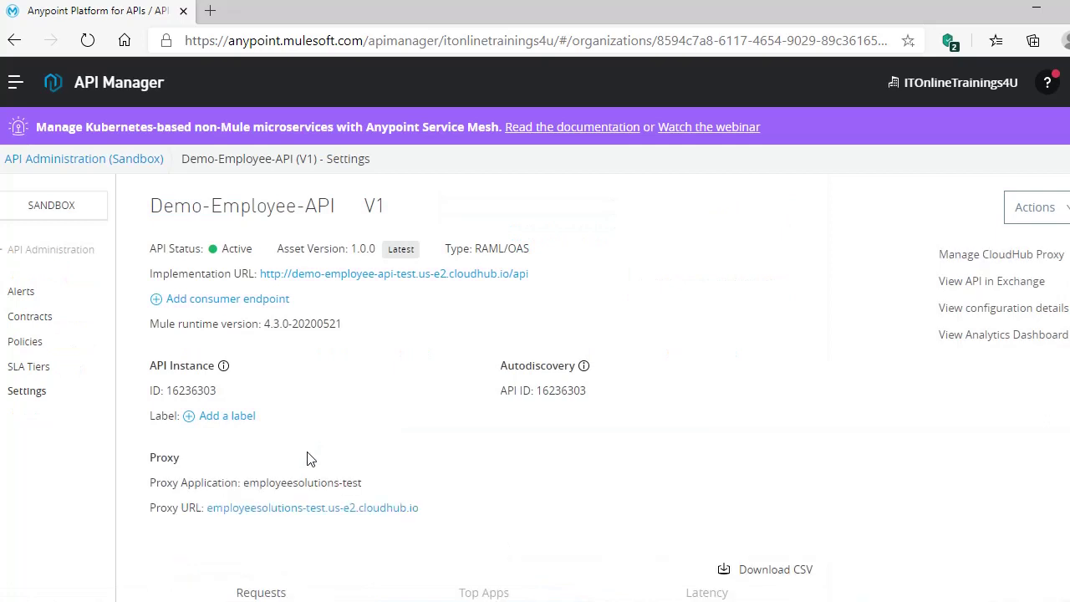
click(34, 346)
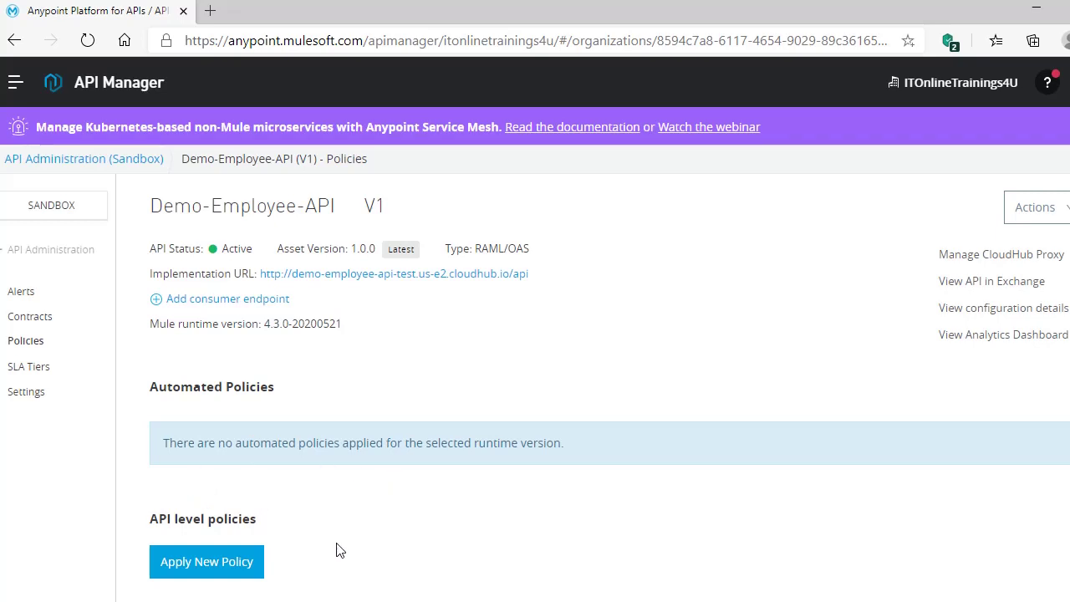
scroll(251, 502, down, 2)
scroll(168, 251, up, 2)
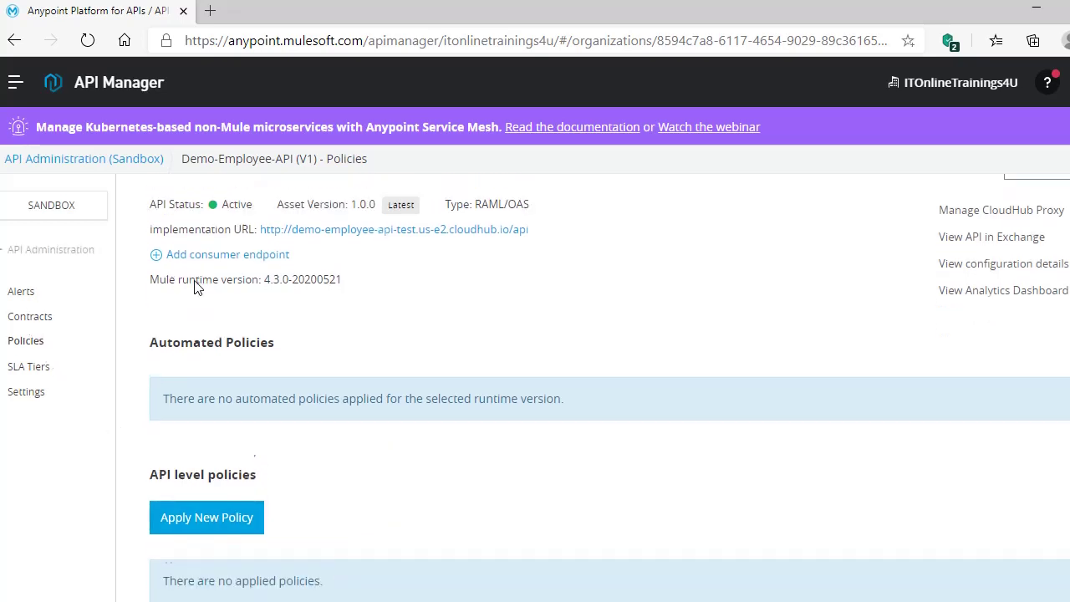
scroll(284, 481, down, 2)
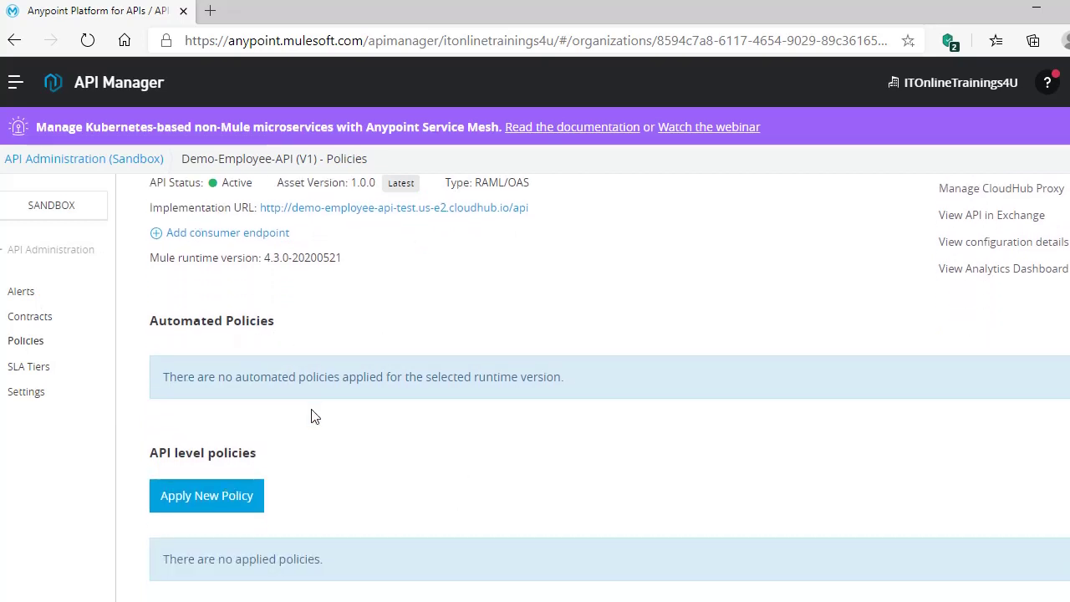
- Start a new API-level policy and browse the list of available policies
click(195, 508)
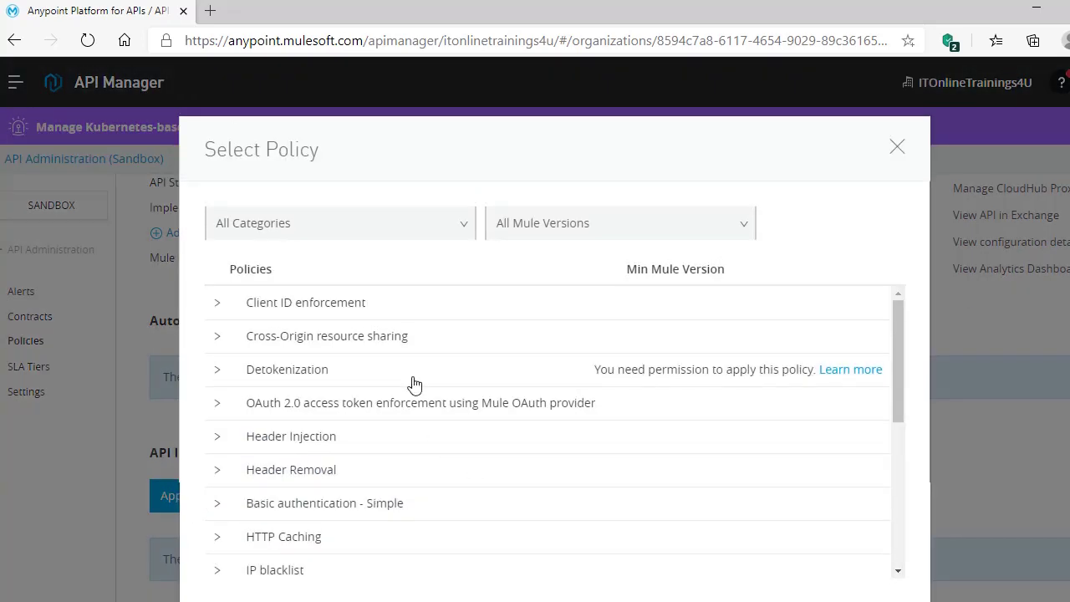
scroll(415, 384, down, 5)
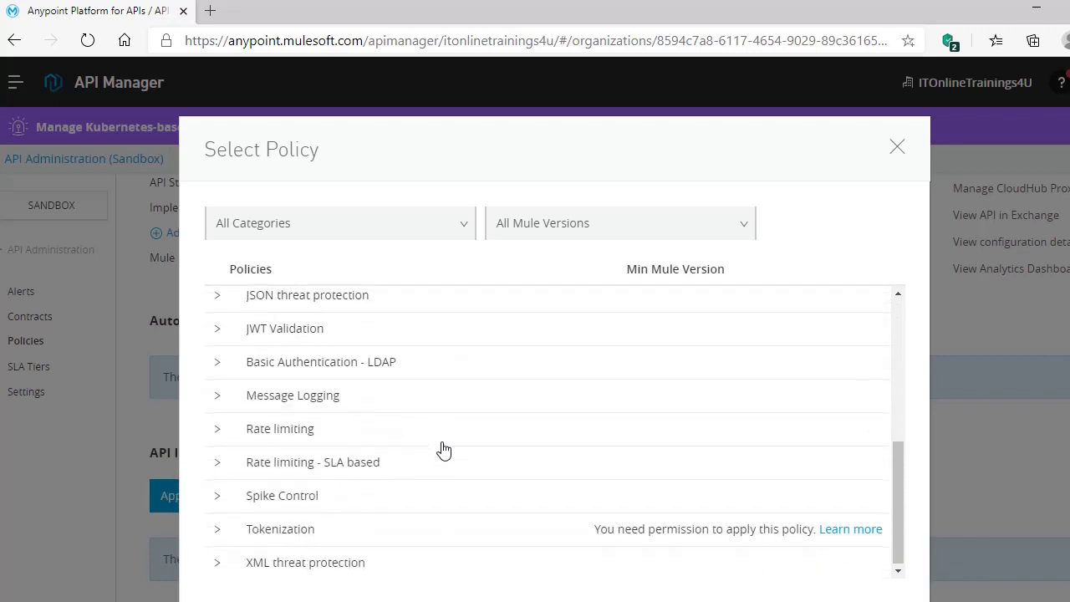
scroll(444, 450, up, 4)
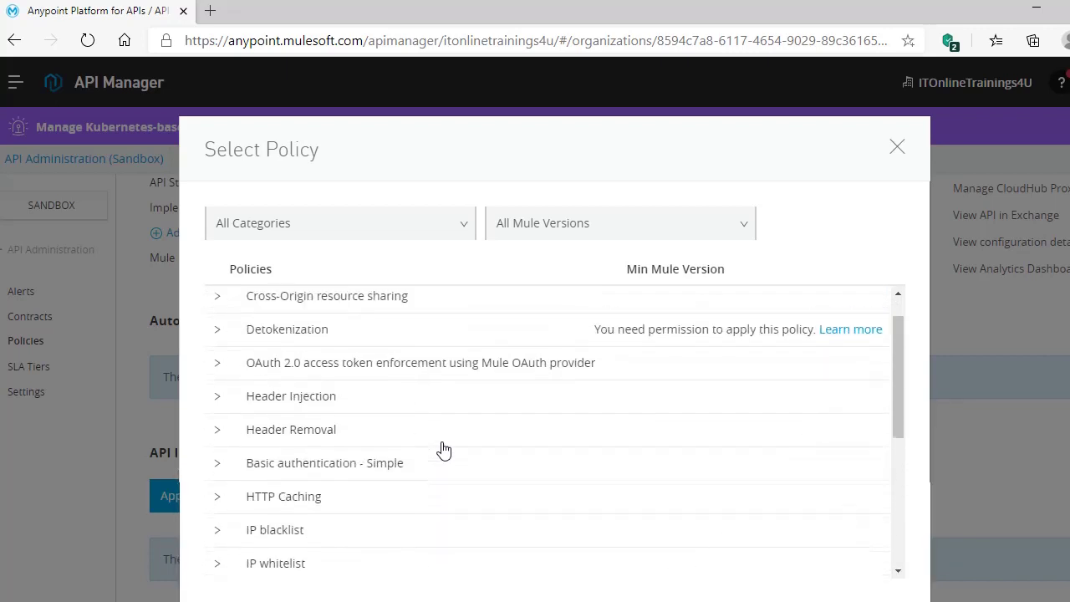
scroll(443, 450, up, 1)
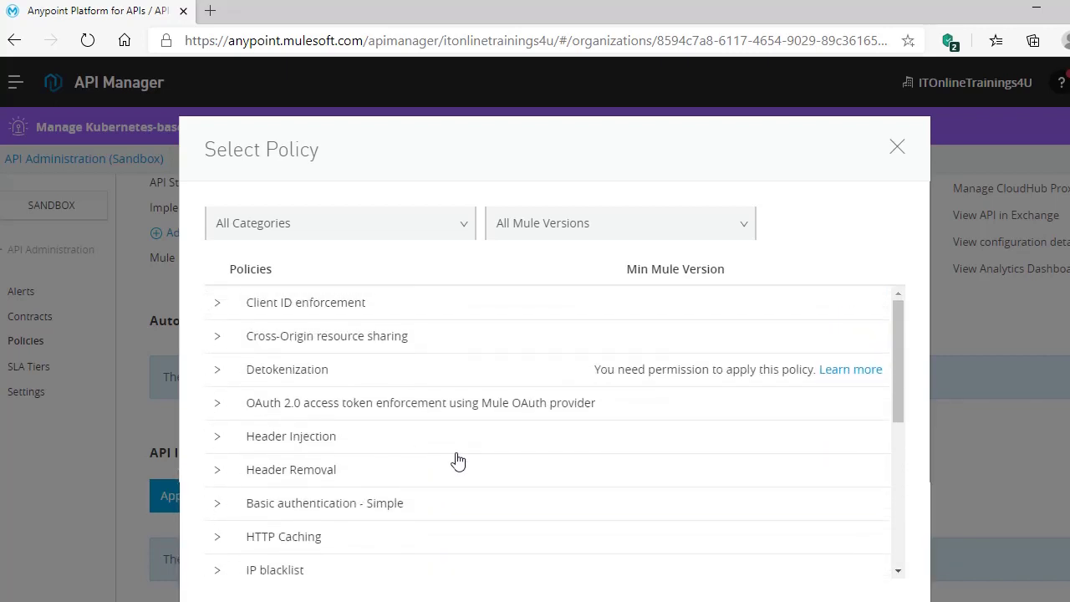
scroll(545, 444, down, 4)
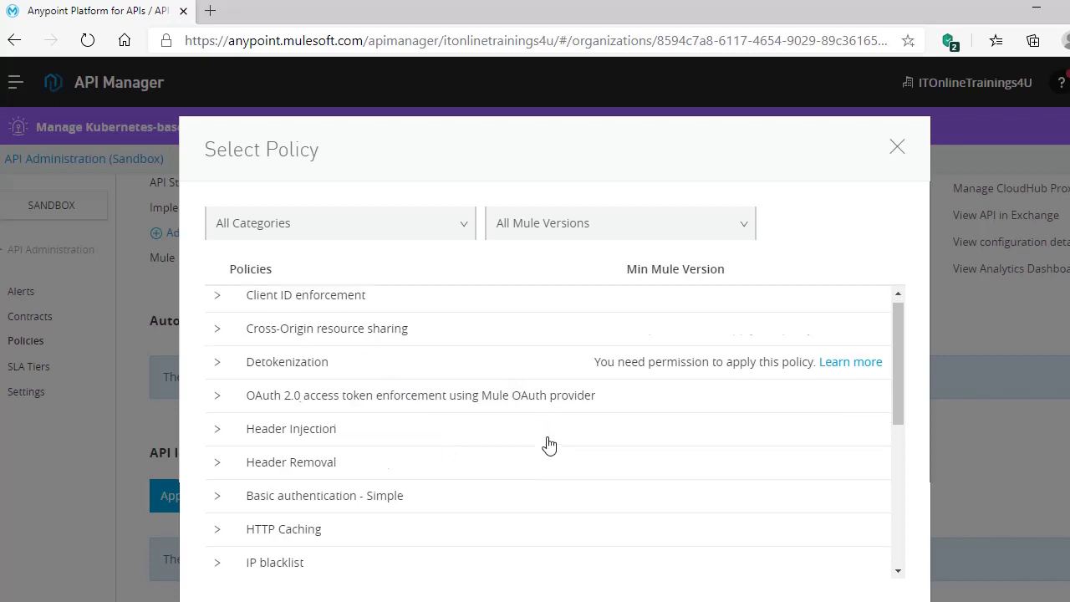
scroll(544, 444, down, 1)
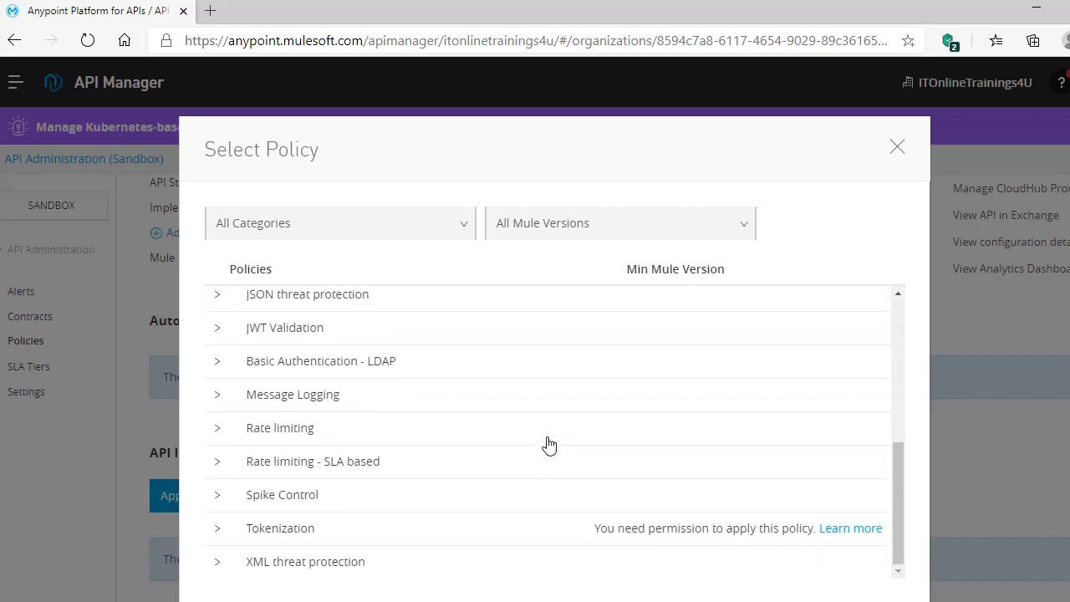
scroll(454, 515, up, 3)
scroll(451, 520, up, 7)
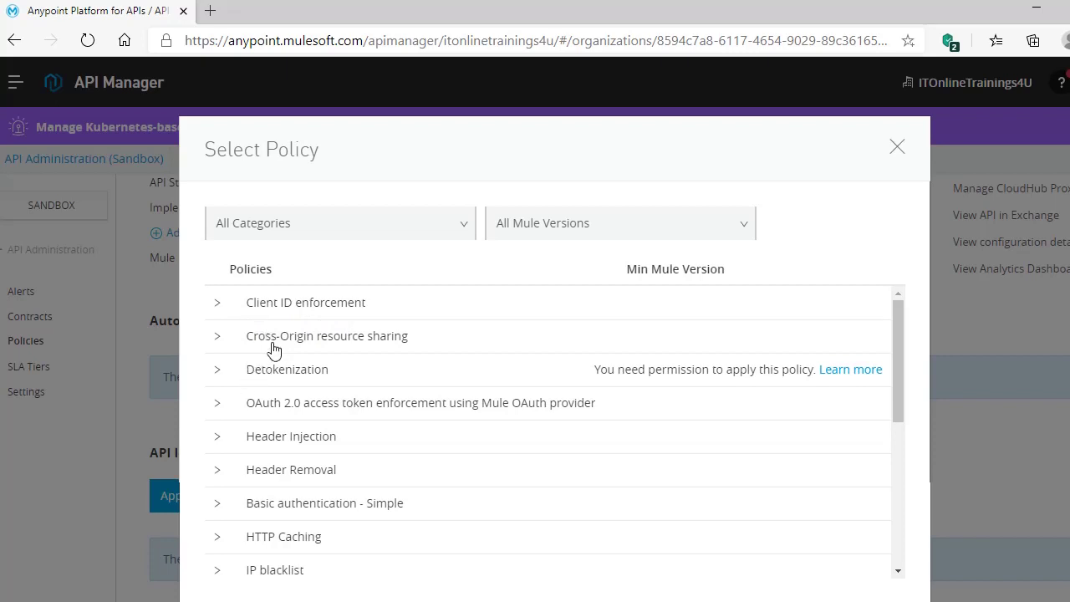
scroll(327, 558, down, 3)
scroll(330, 560, down, 5)
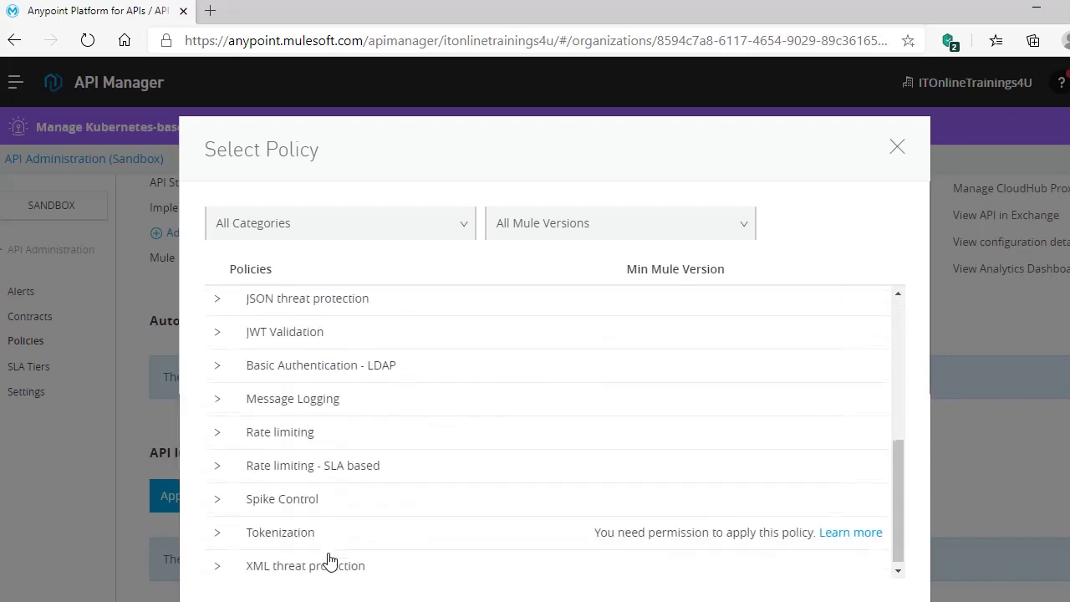
scroll(376, 530, up, 8)
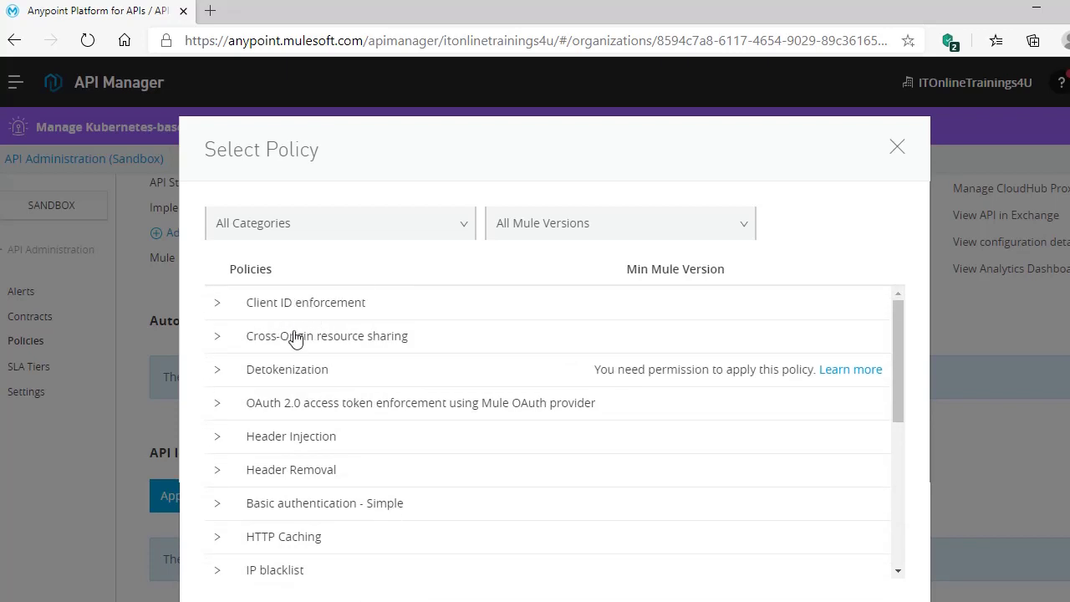
- Select Client ID enforcement version 1.2.2 and bring Configure Policy into view
click(219, 304)
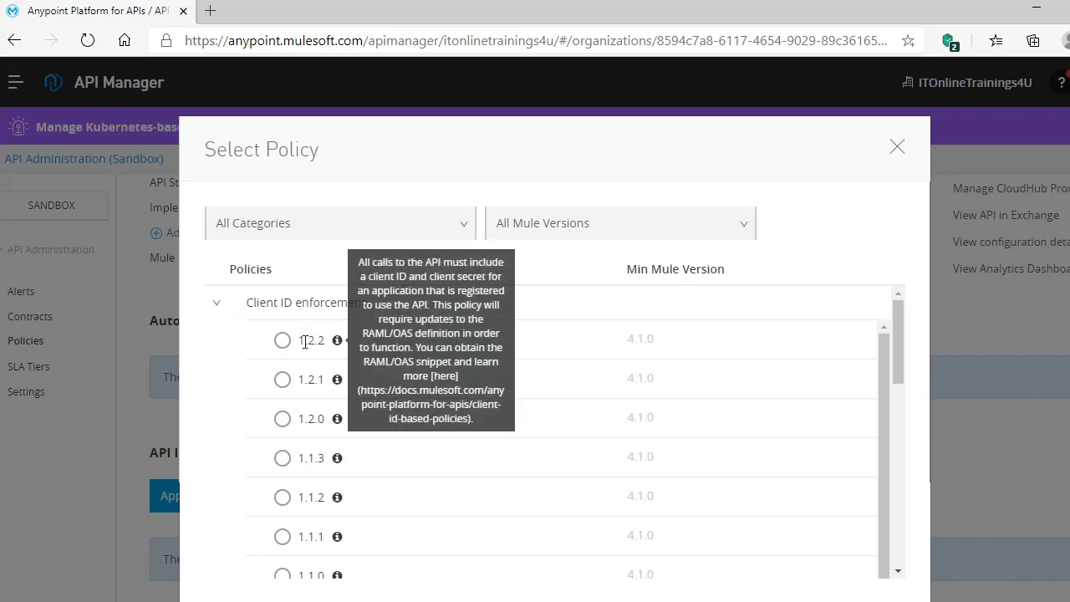
click(282, 340)
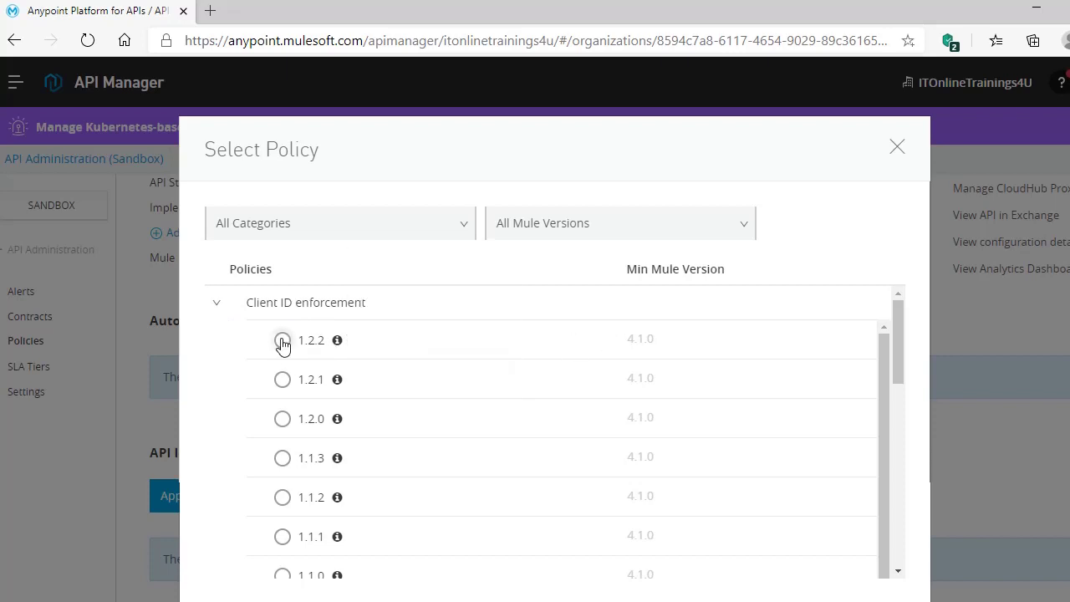
click(282, 342)
drag(901, 354, 902, 545)
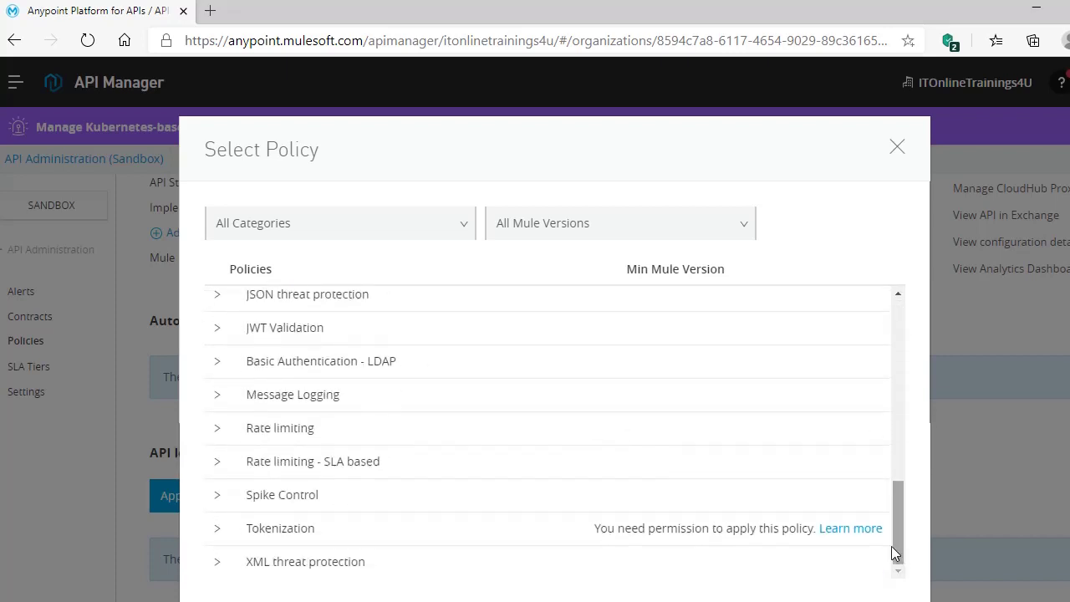
scroll(891, 546, down, 2)
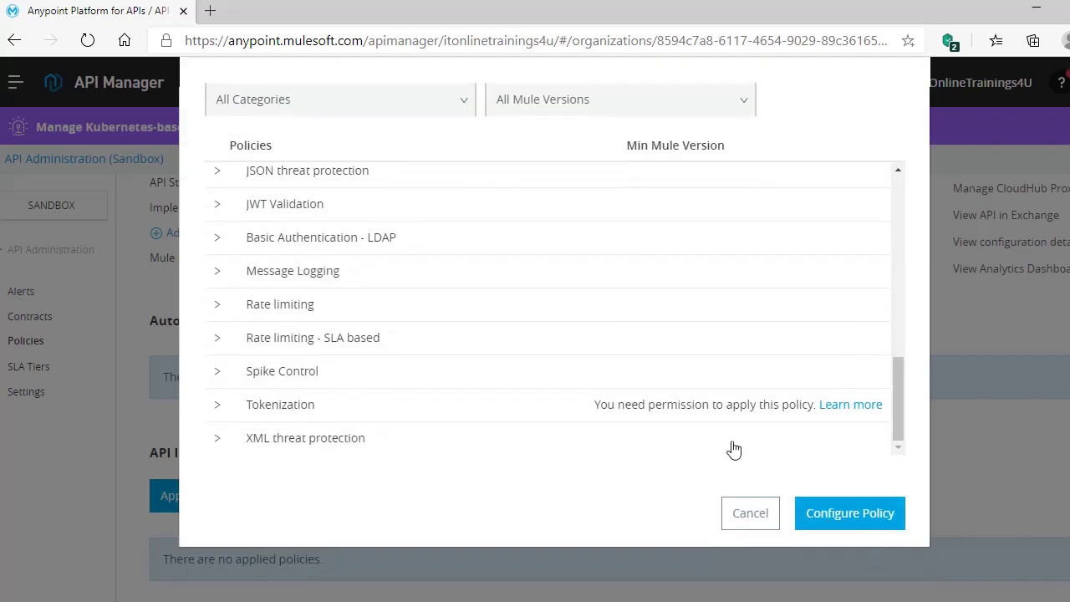
- Configure Client ID enforcement with Custom Expression credentials from the client_id and client_secret headers
click(844, 523)
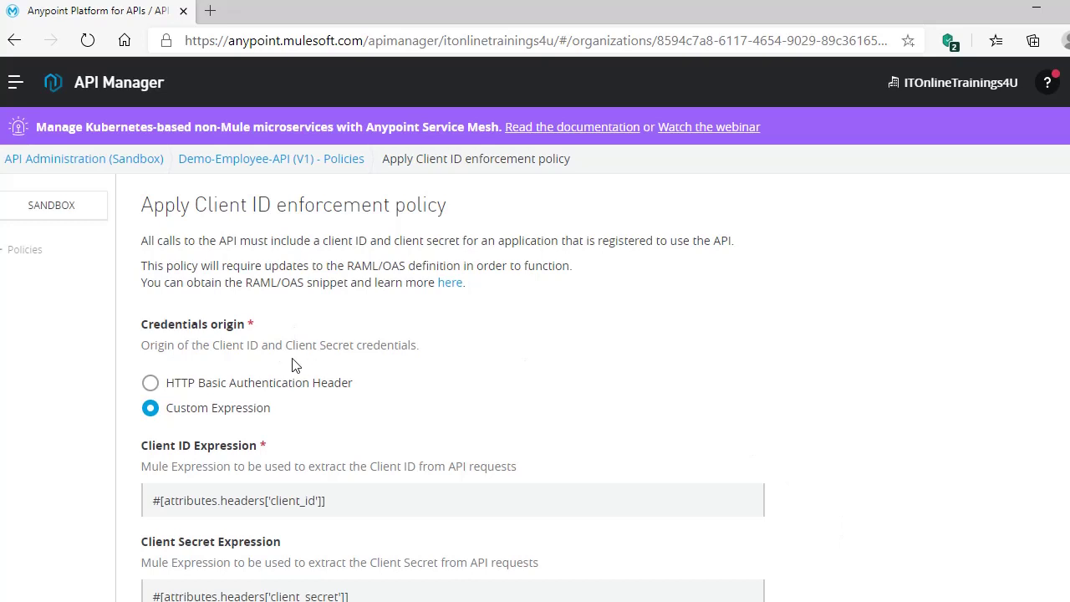
click(151, 384)
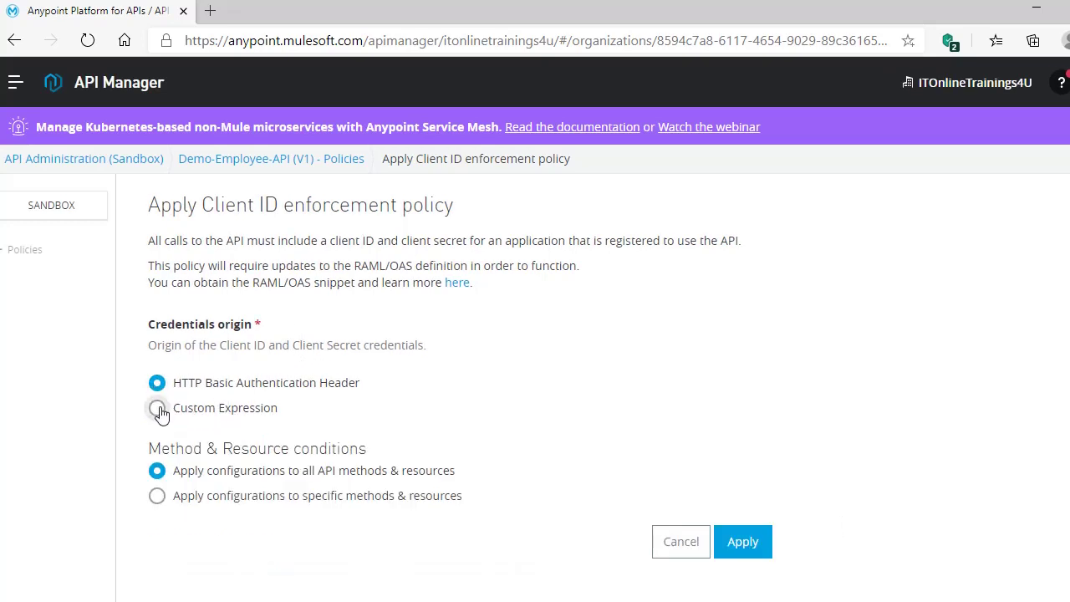
click(158, 409)
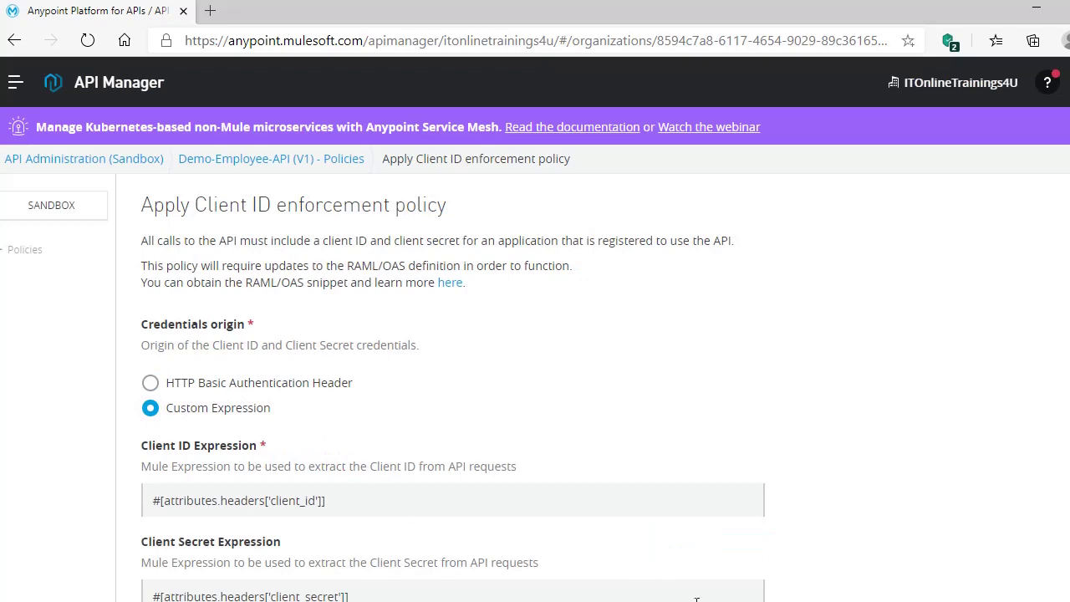
key(alt+Tab)
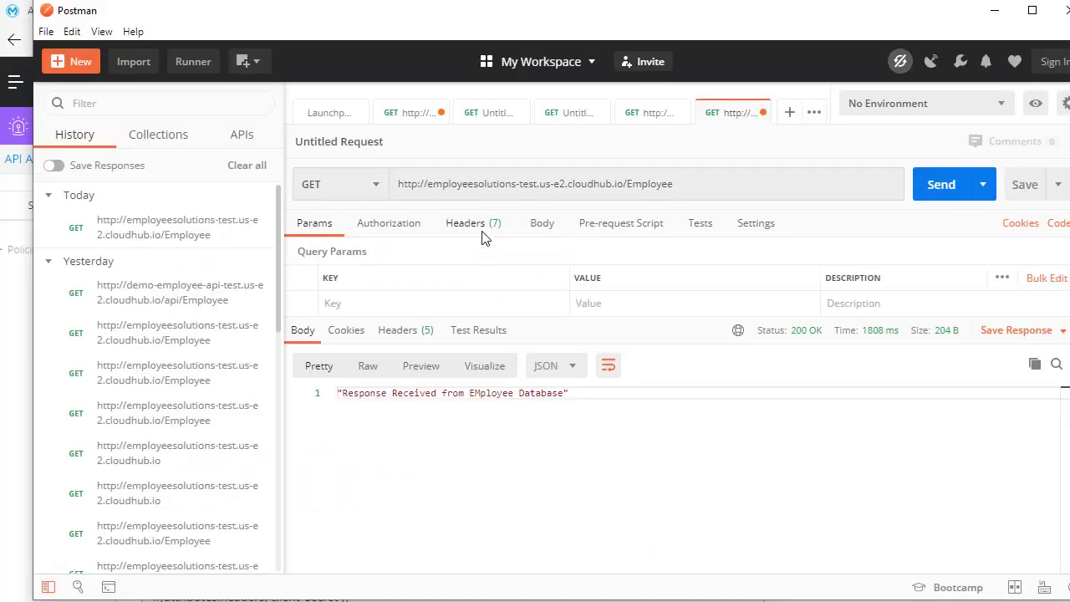
- Check the Employee request's headers in Postman, then return to the Client ID enforcement form
click(482, 232)
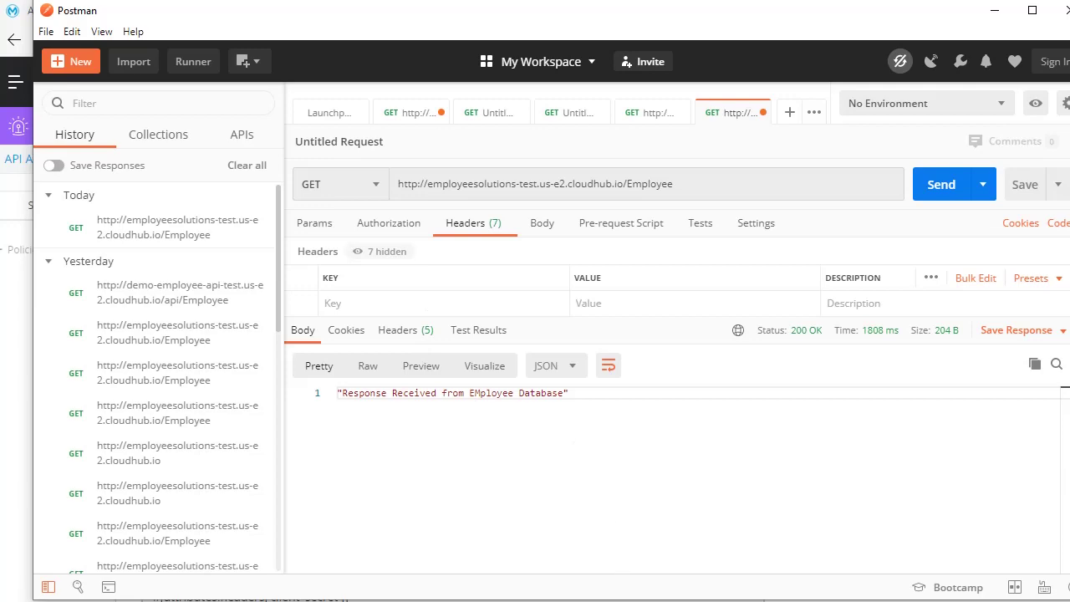
click(365, 499)
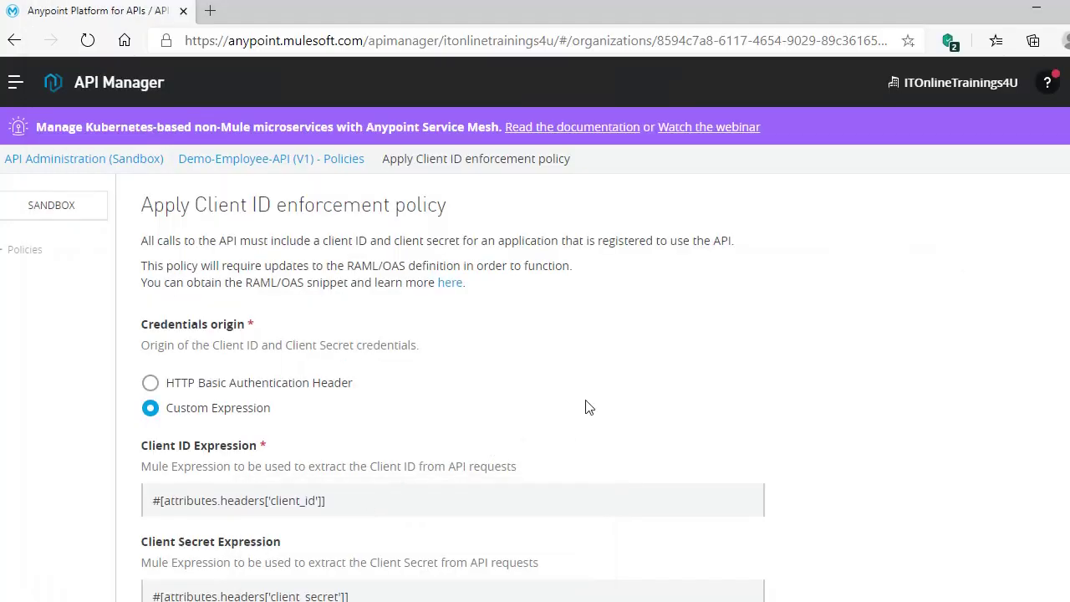
- Keep 'Apply configurations to all API methods & resources' and apply the Client ID enforcement policy
scroll(588, 406, down, 2)
scroll(288, 325, up, 1)
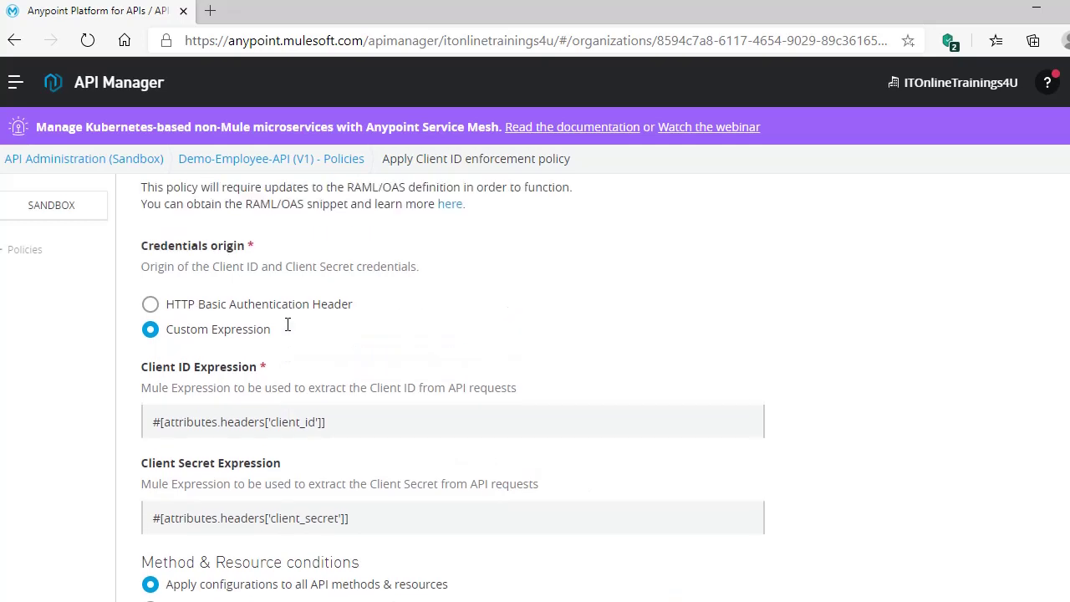
scroll(287, 325, down, 1)
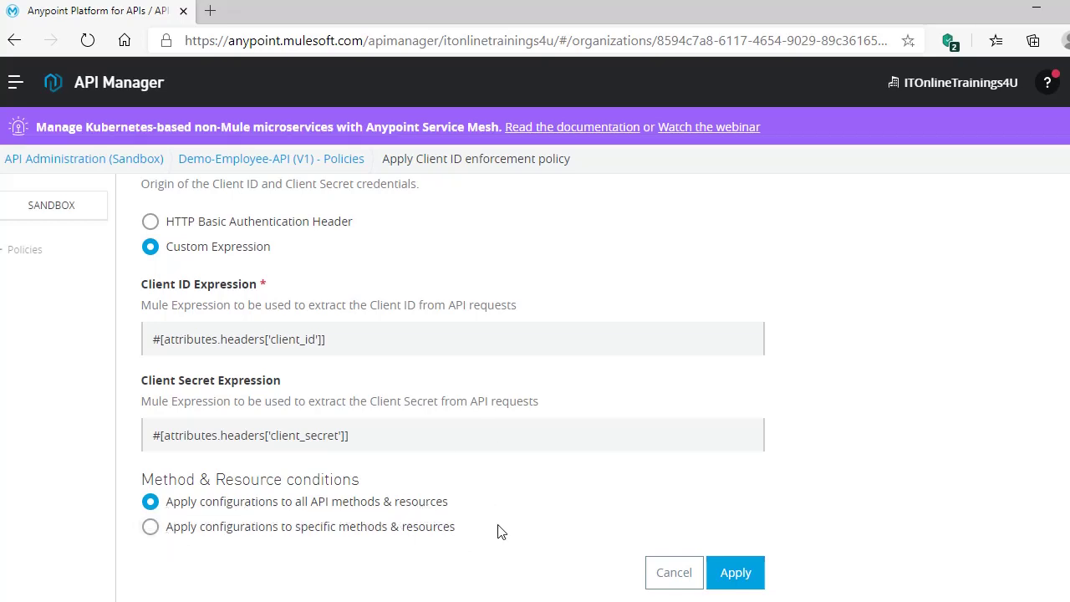
click(734, 574)
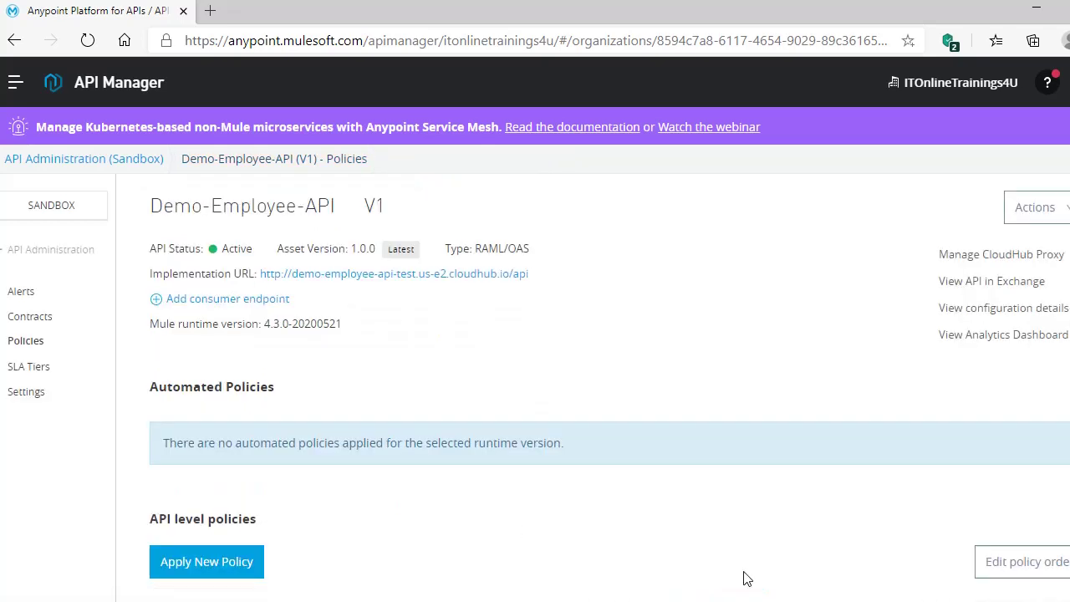
- Expand the order-1 Client ID enforcement row under API level policies and view its Actions menu
scroll(739, 561, down, 1)
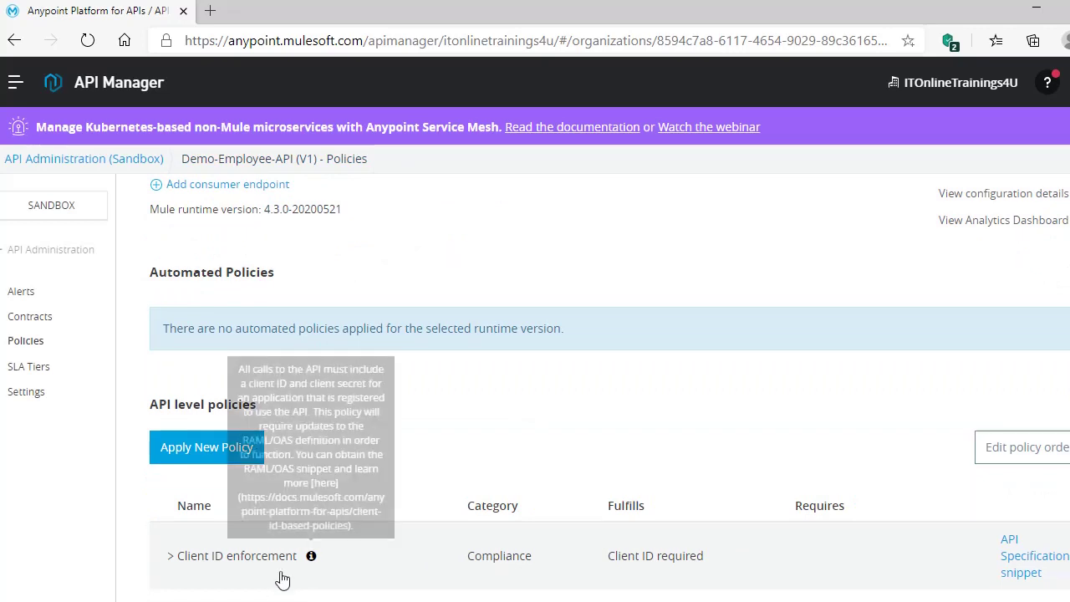
click(172, 559)
scroll(399, 569, down, 1)
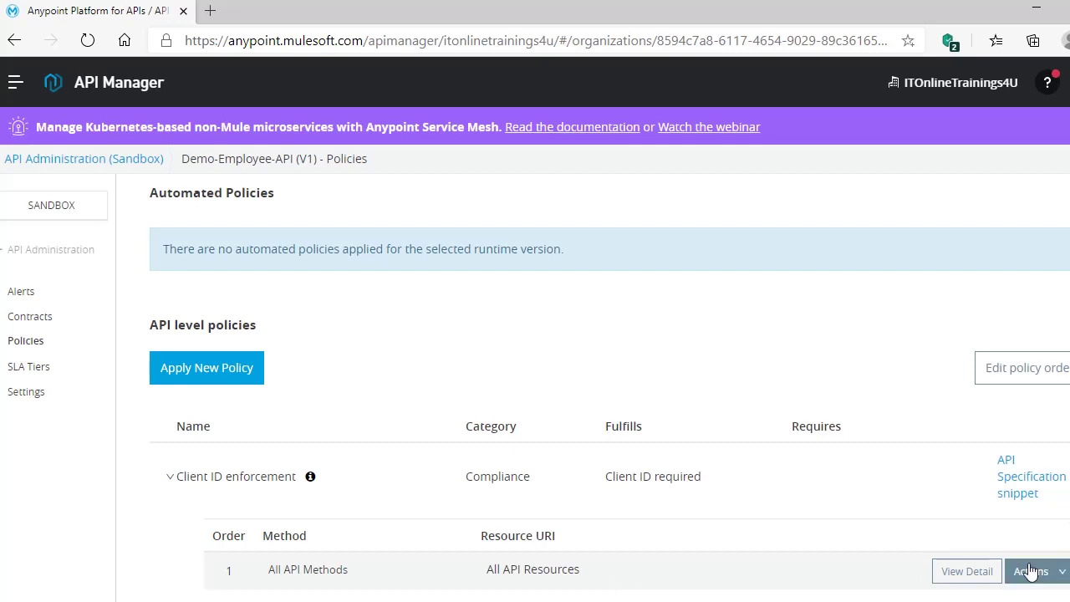
click(1059, 577)
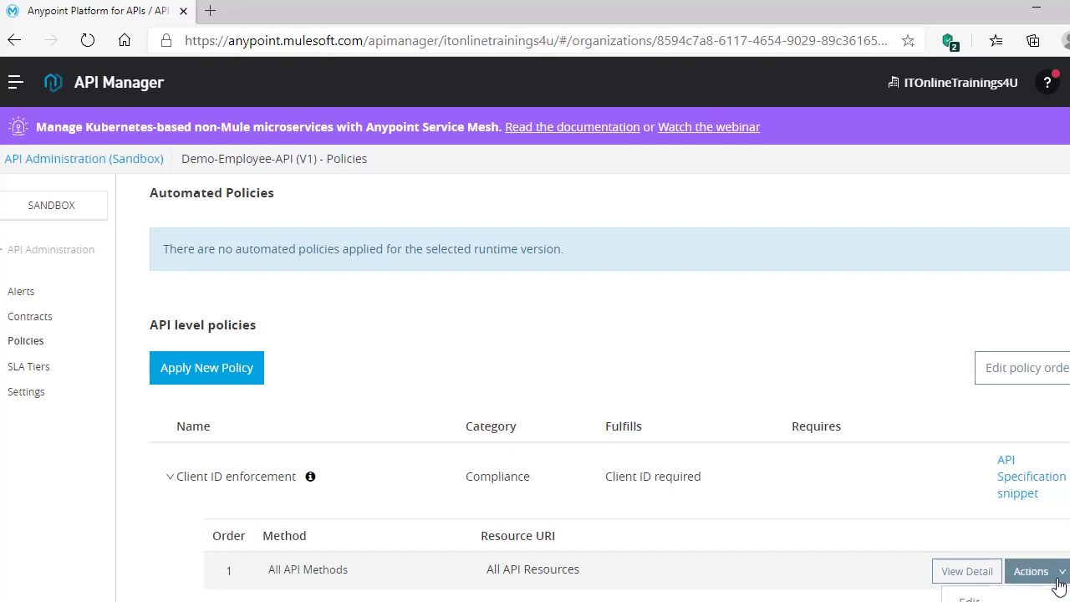
scroll(1054, 569, down, 1)
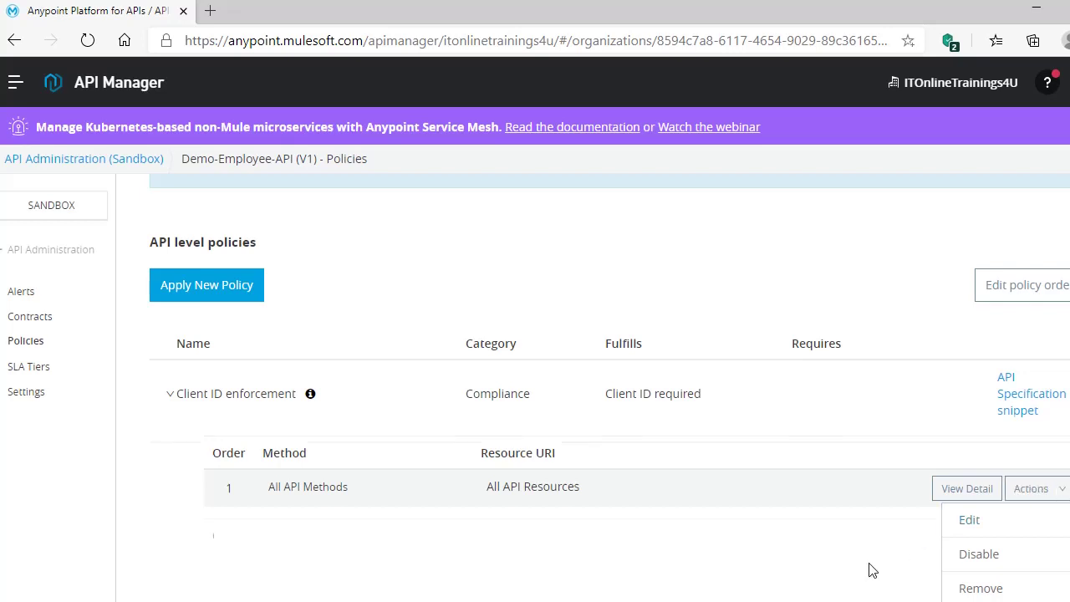
scroll(874, 571, up, 1)
scroll(1042, 574, down, 1)
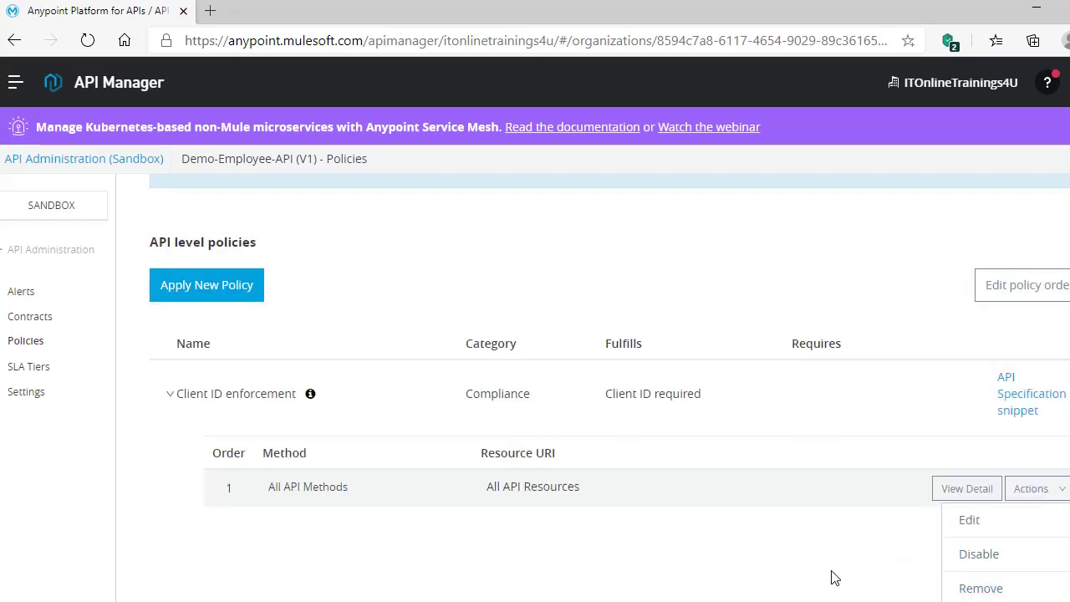
scroll(834, 577, up, 1)
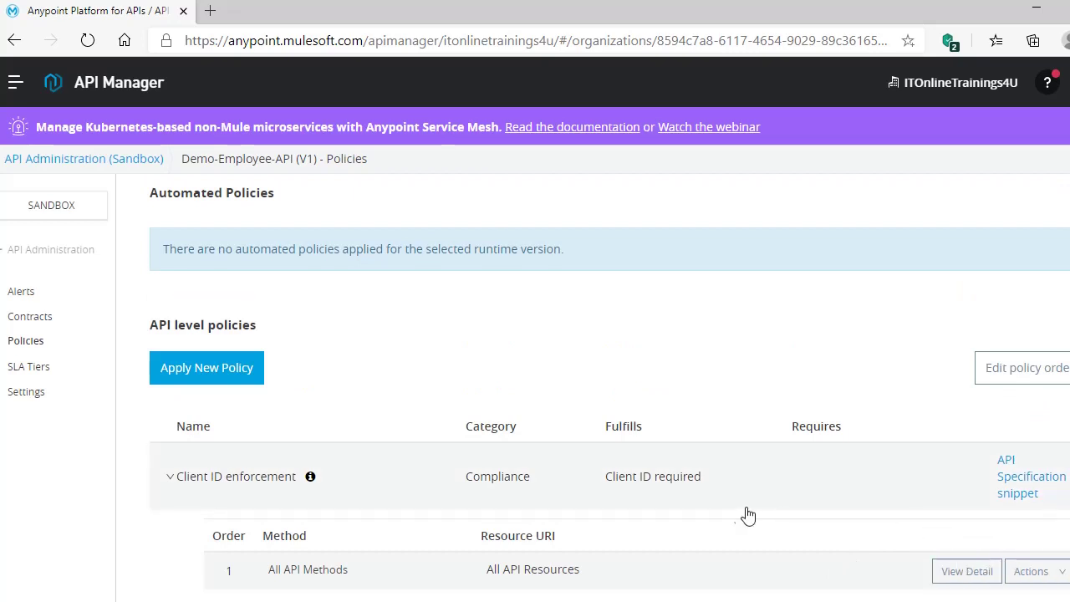
scroll(749, 515, up, 2)
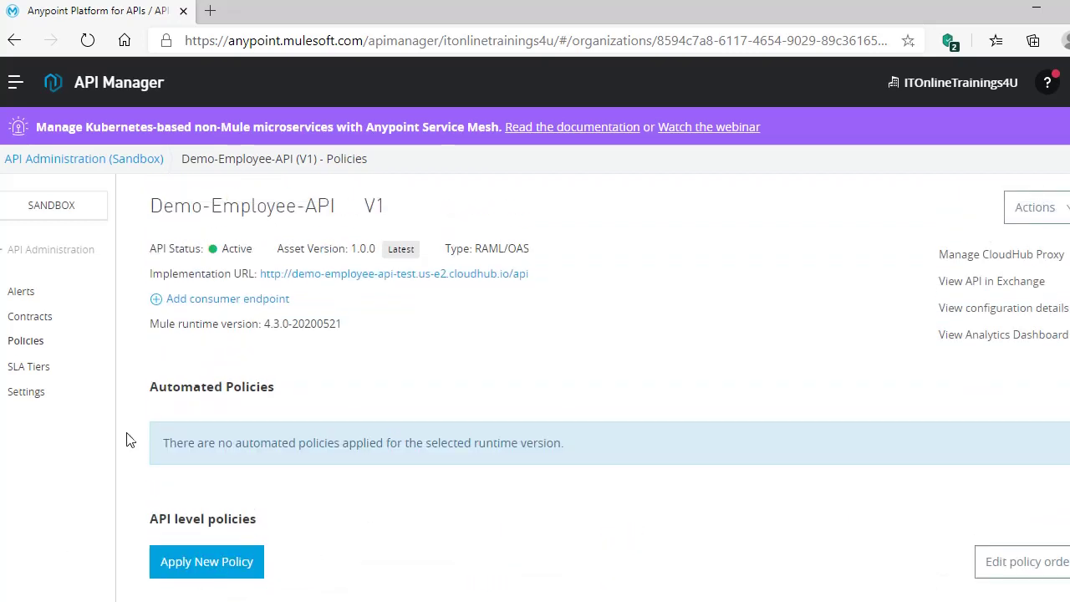
- Go to Design Center and open the Demo-Employee-API project with its demo-employee-api.raml spec
click(16, 82)
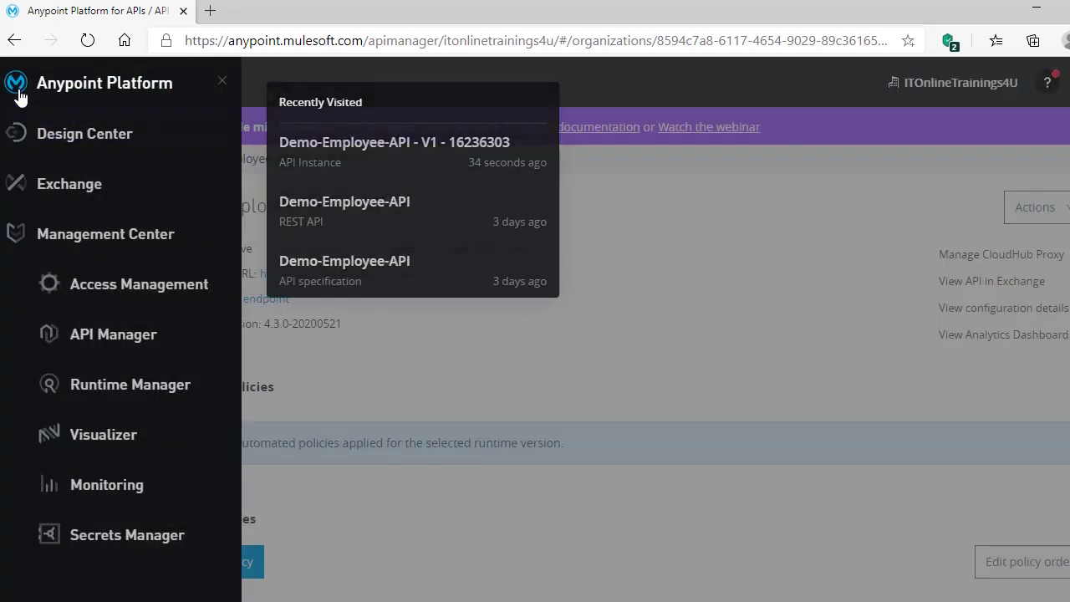
click(84, 135)
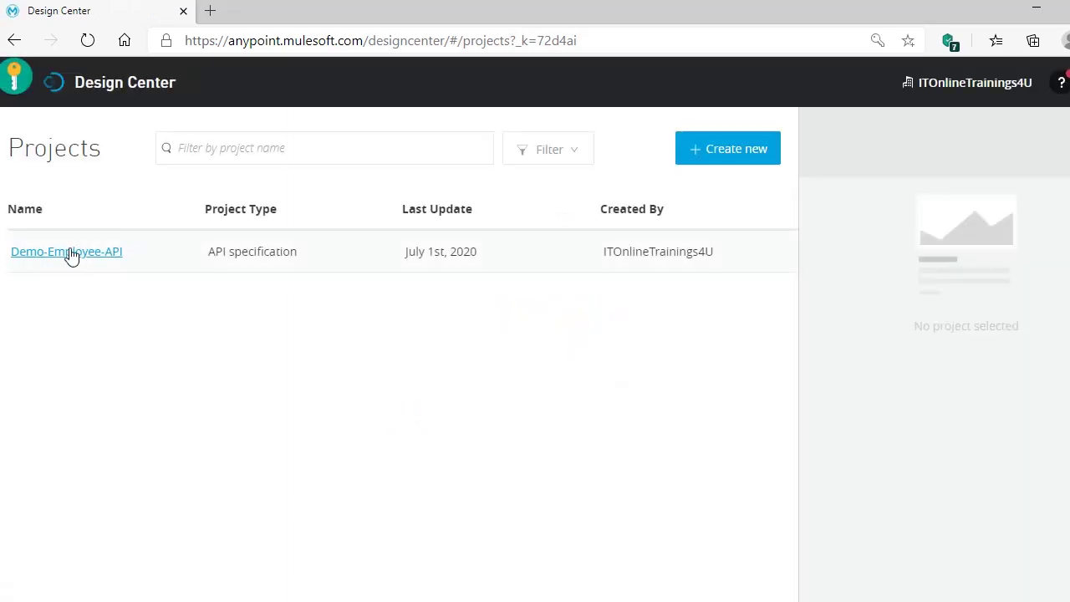
click(72, 255)
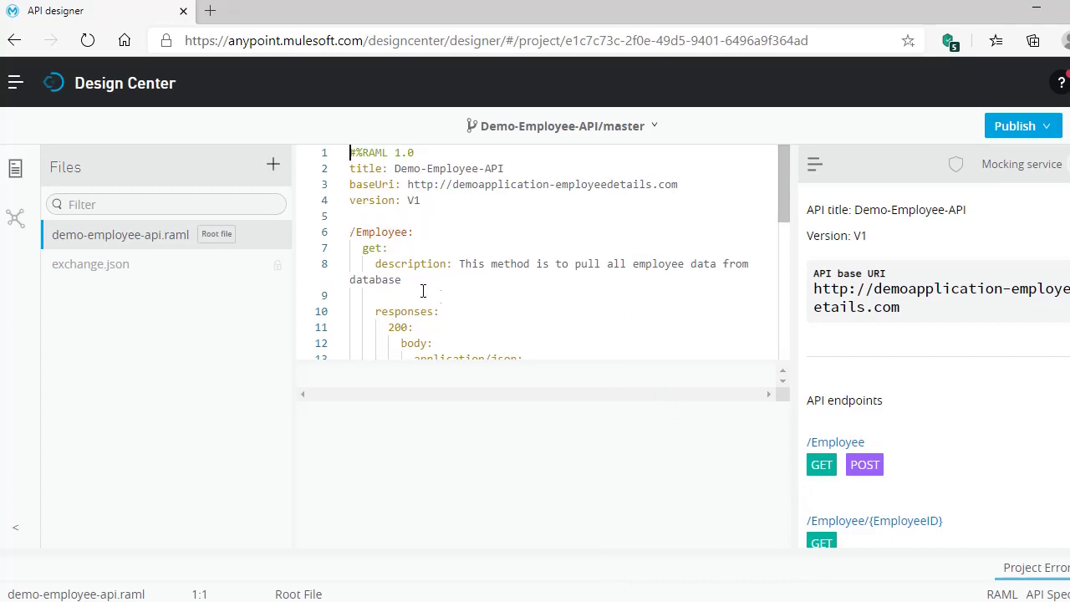
- Open blank lines directly below 'version: V1' in demo-employee-api.raml
scroll(508, 321, down, 3)
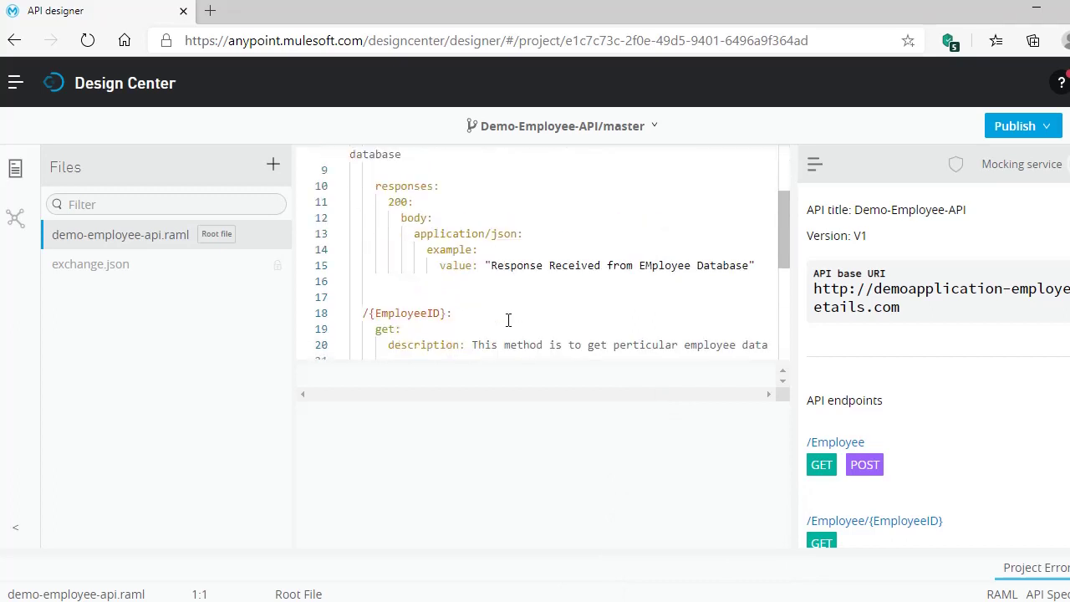
scroll(508, 320, down, 3)
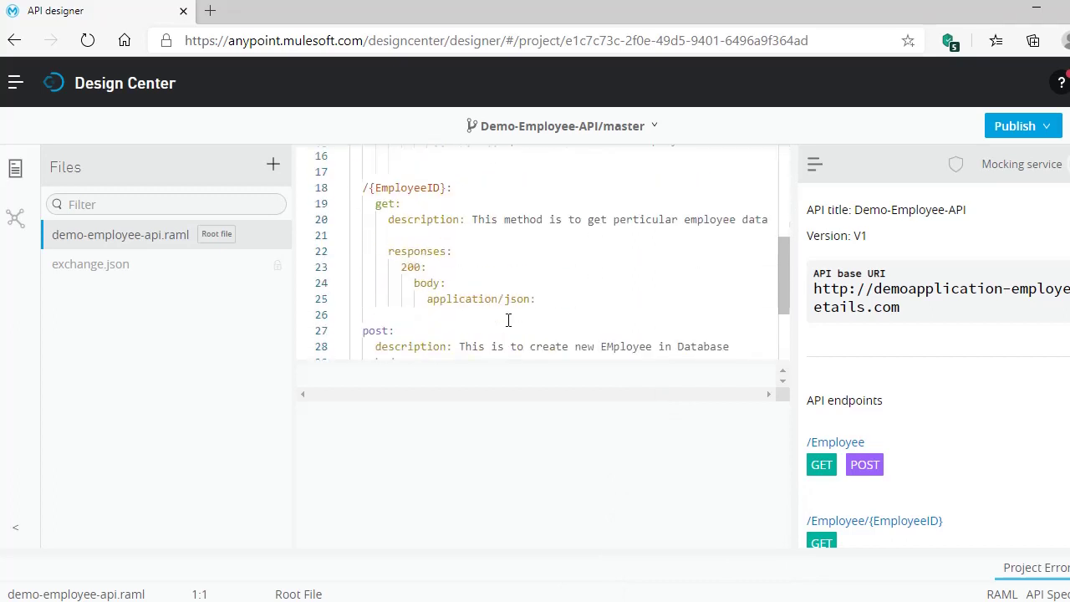
scroll(507, 321, up, 5)
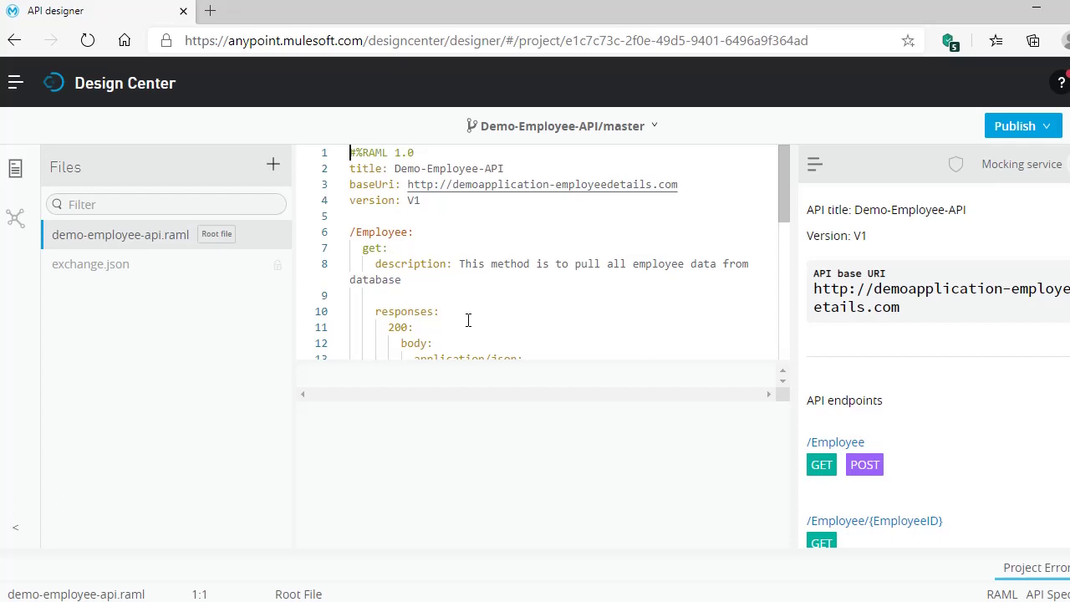
scroll(468, 320, down, 9)
click(700, 231)
scroll(700, 231, up, 10)
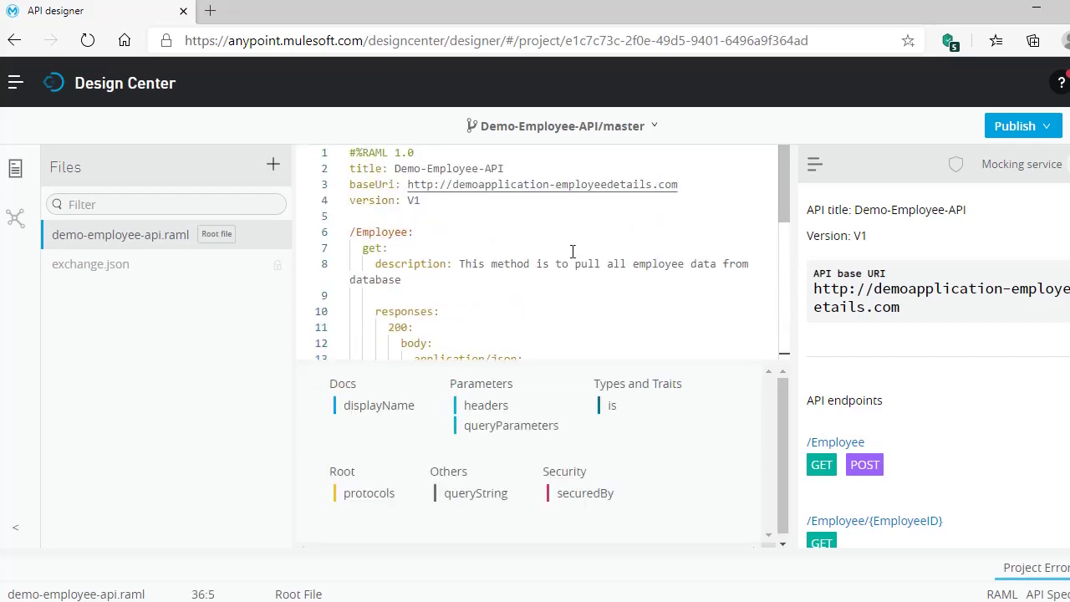
click(437, 206)
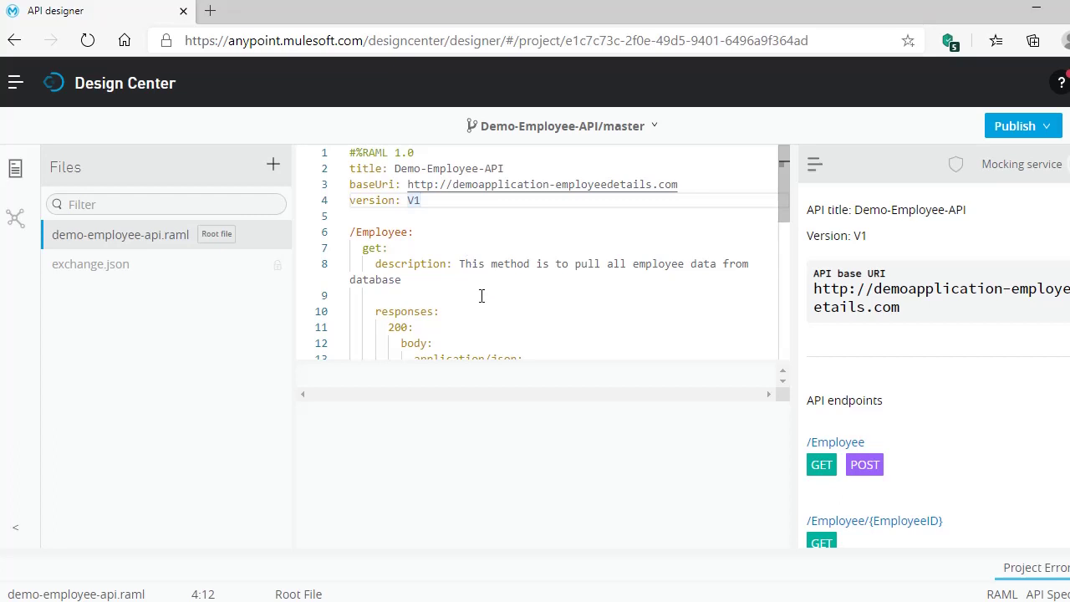
key(Return)
key(Return)
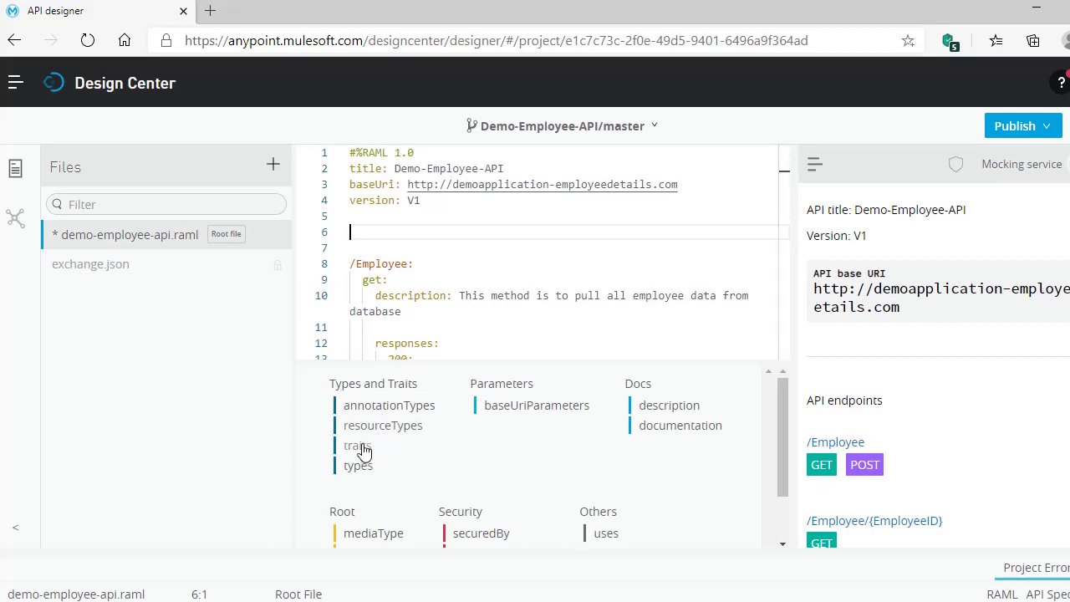
- Add a traits section with a client-id-secret-policy trait described as 'Clinet id policy to be applied'
click(362, 448)
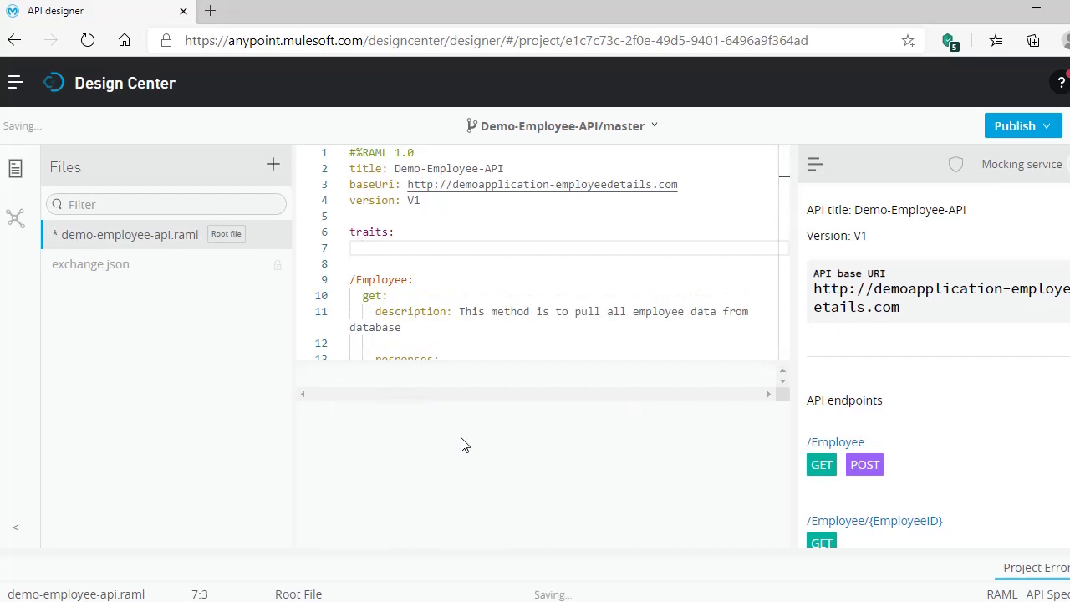
text(client-id-se)
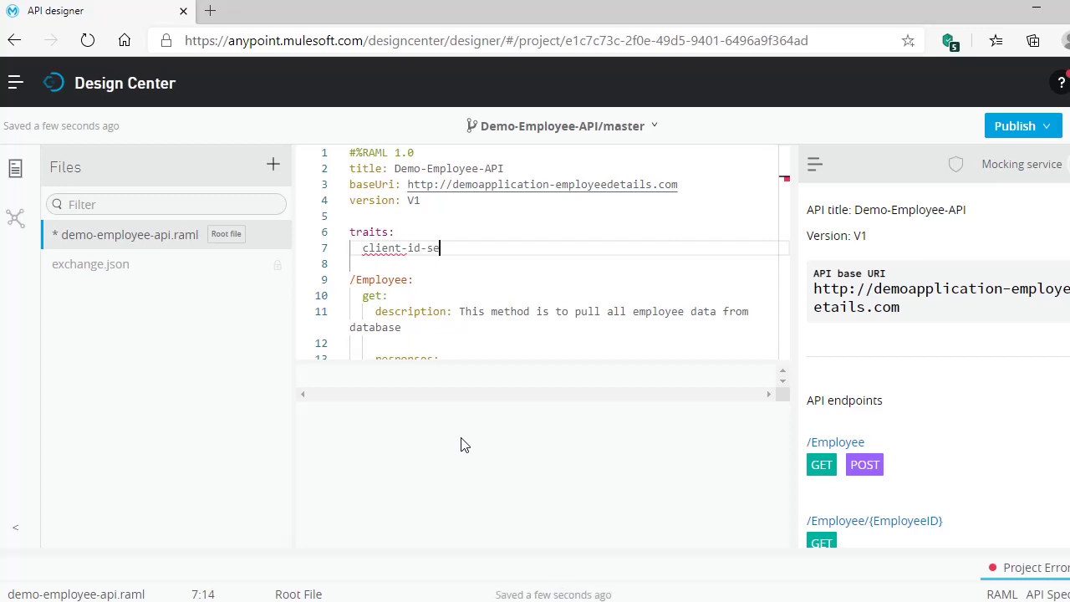
text(cre)
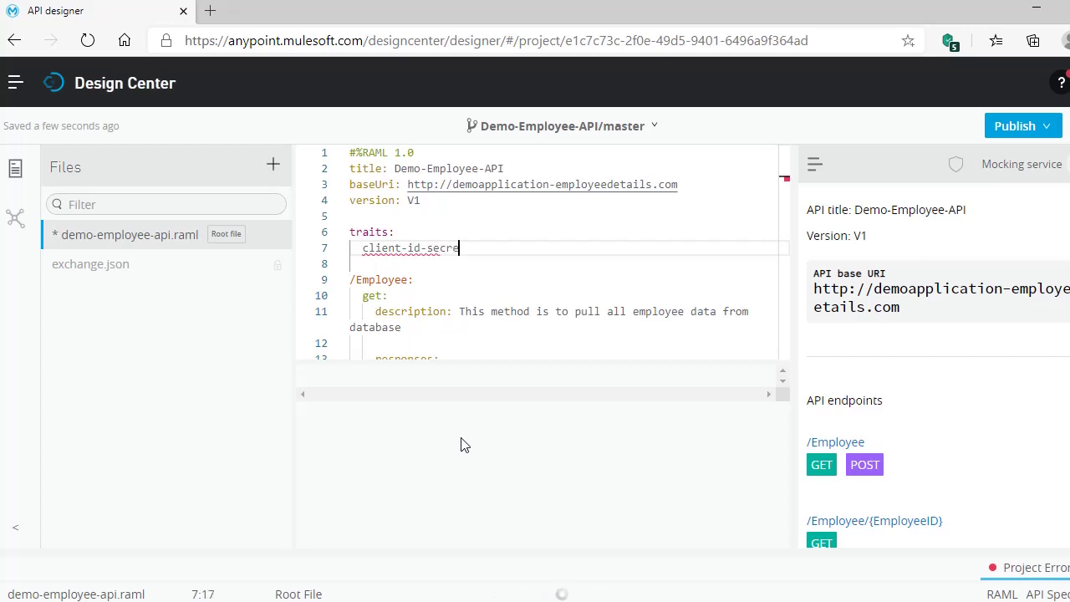
text(t-policy:)
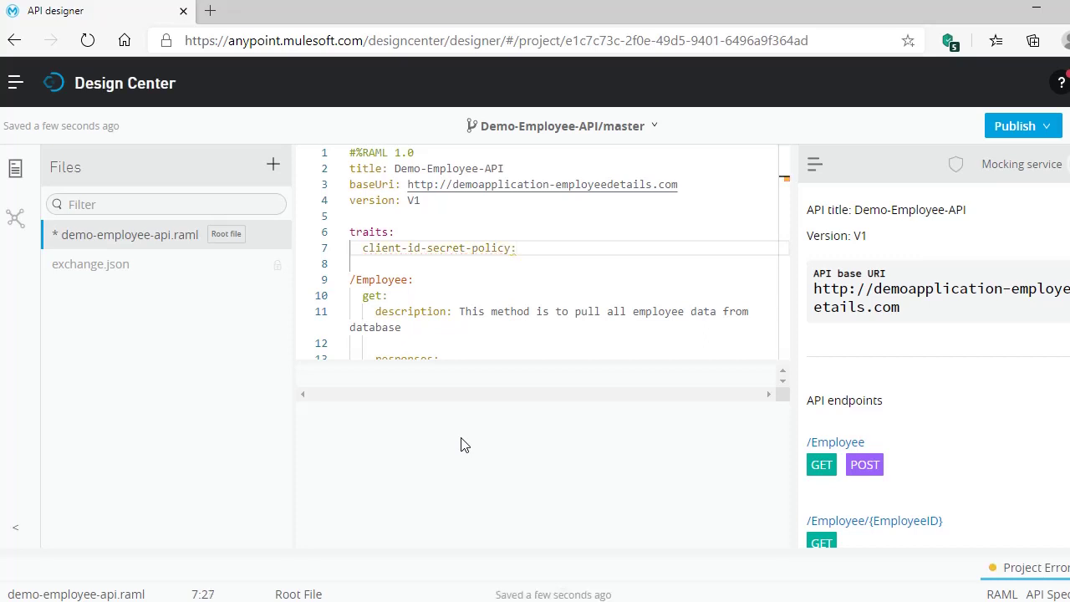
key(Return)
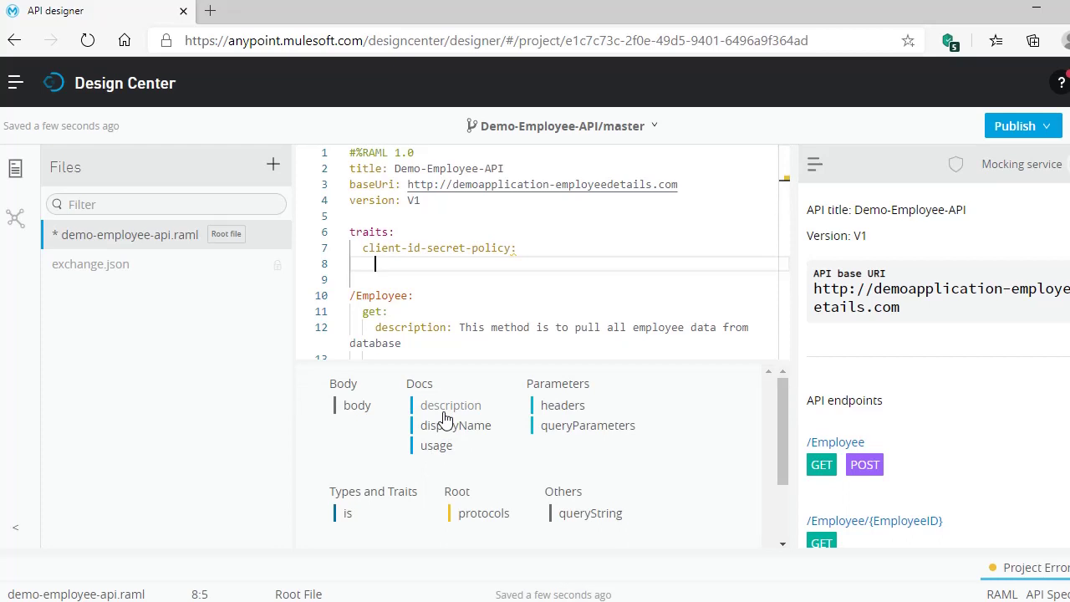
click(450, 405)
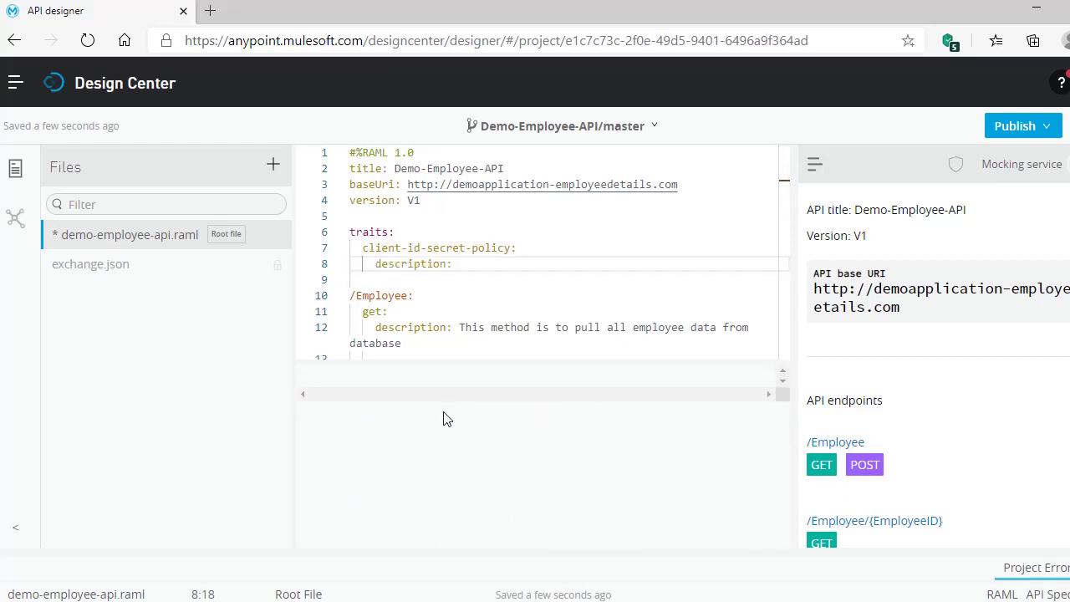
text(Clinet id policy)
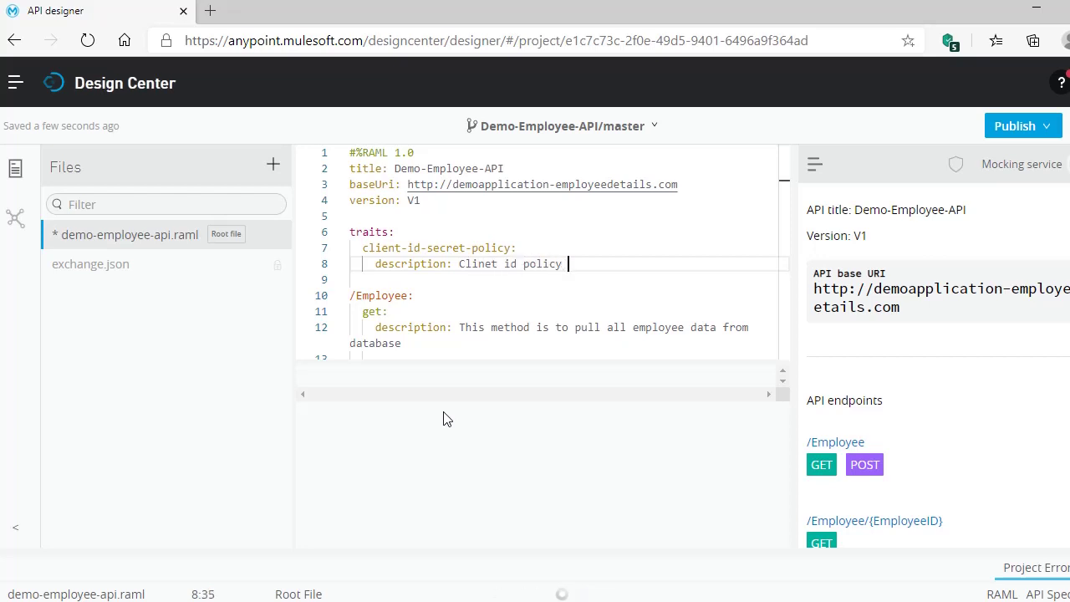
text( to be applied)
key(Return)
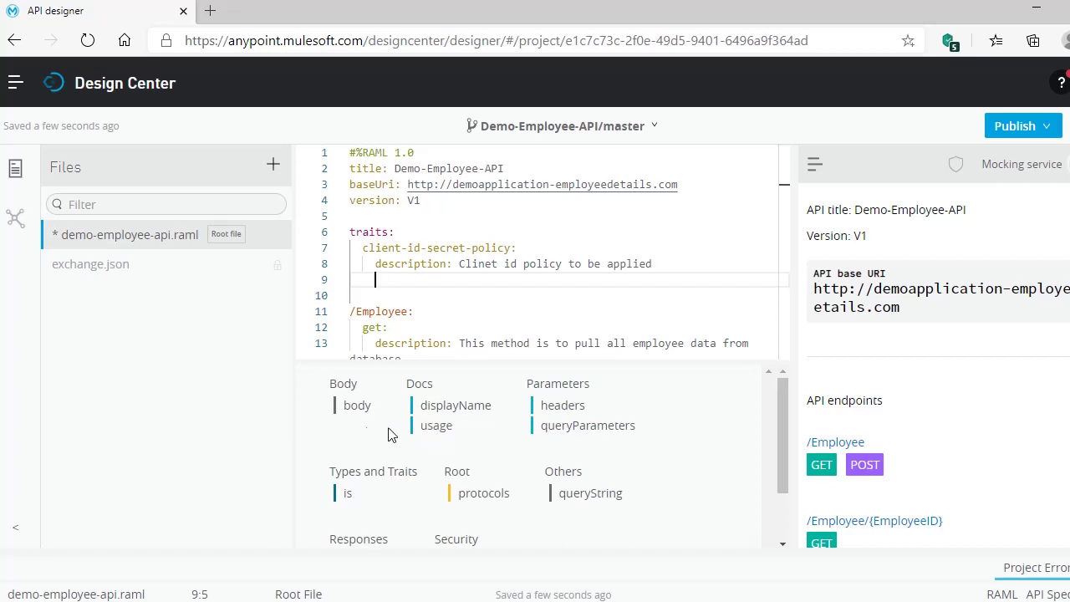
- Add an empty headers section under the trait and bring up the Notepad++ reference traits
click(558, 407)
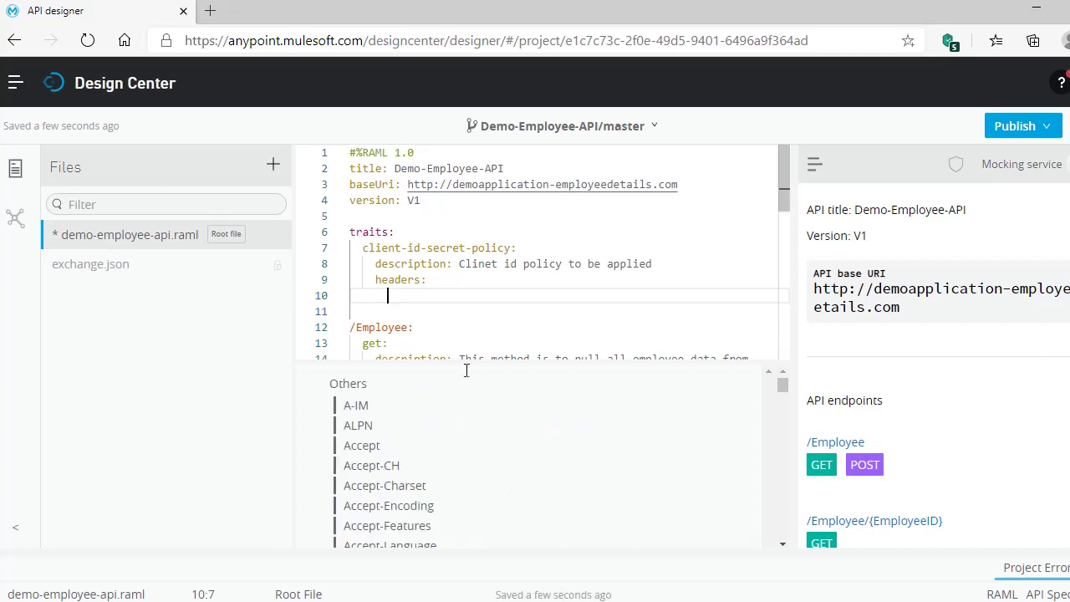
scroll(583, 521, down, 3)
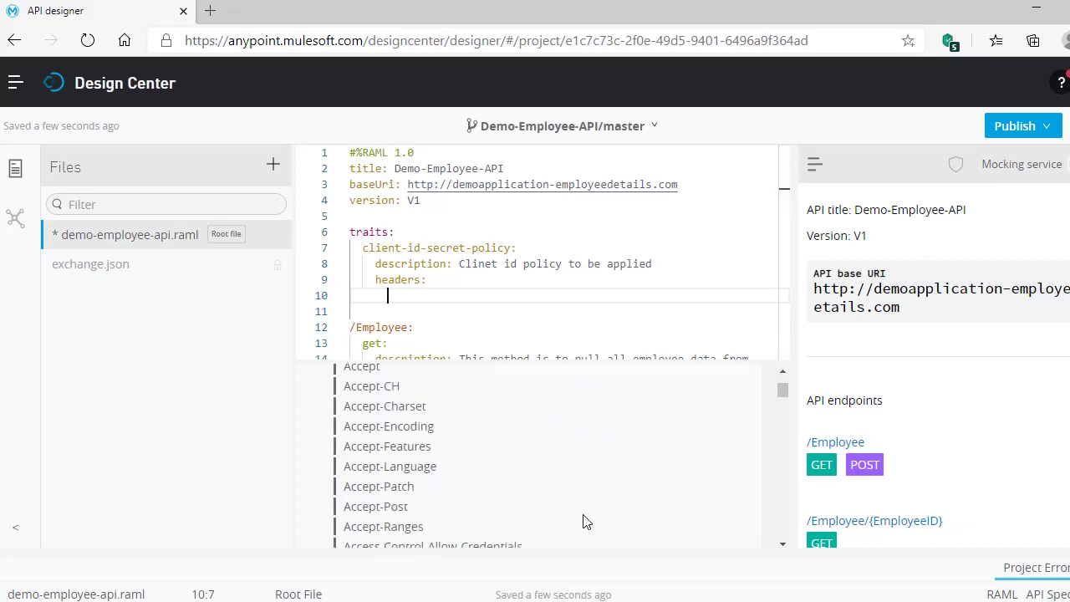
scroll(586, 522, down, 6)
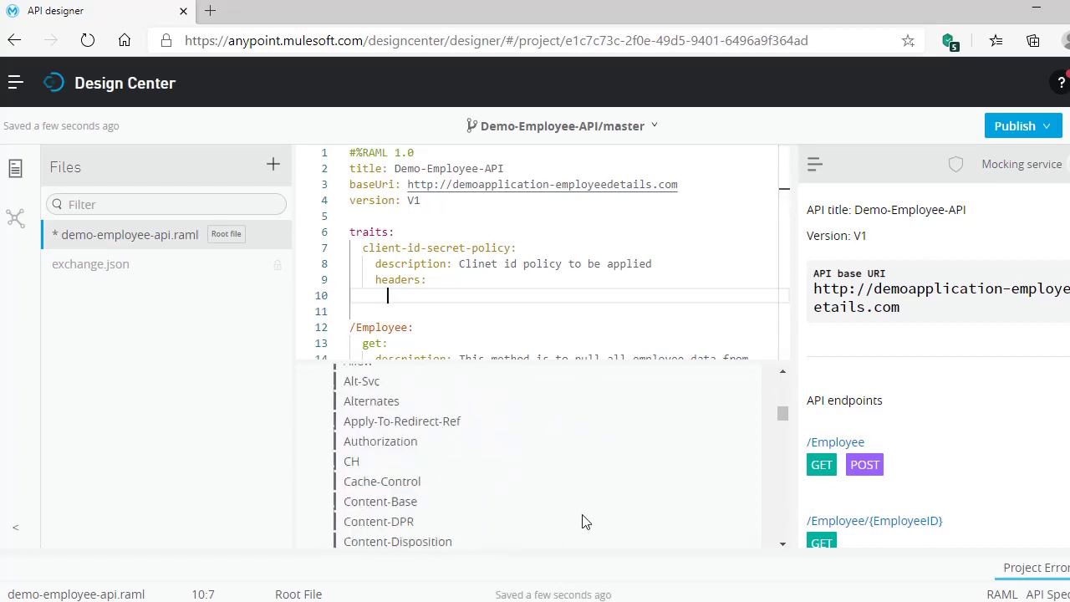
scroll(584, 520, down, 2)
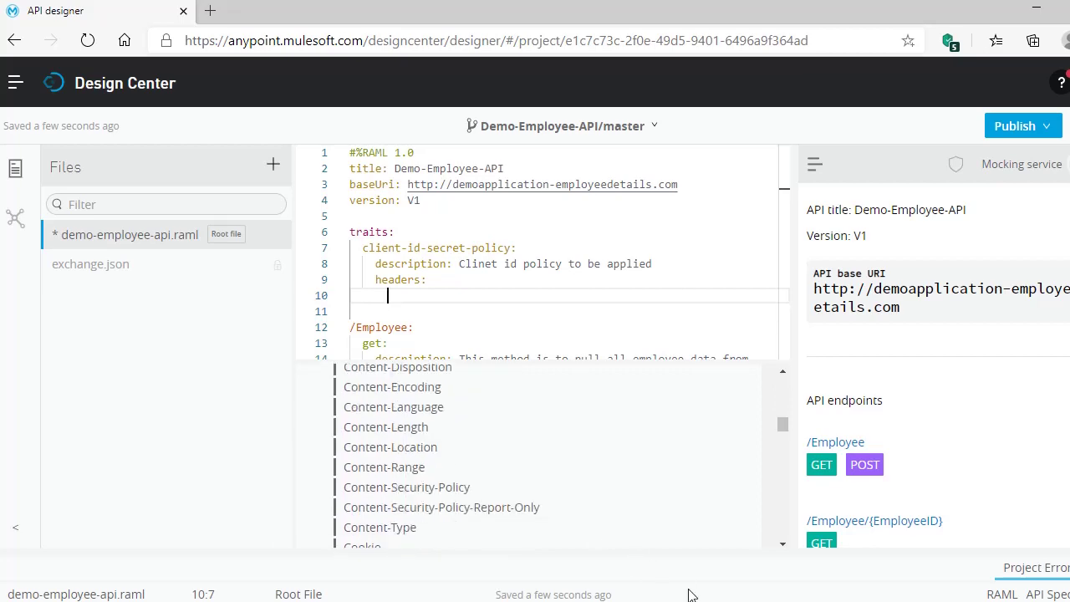
key(alt+Tab)
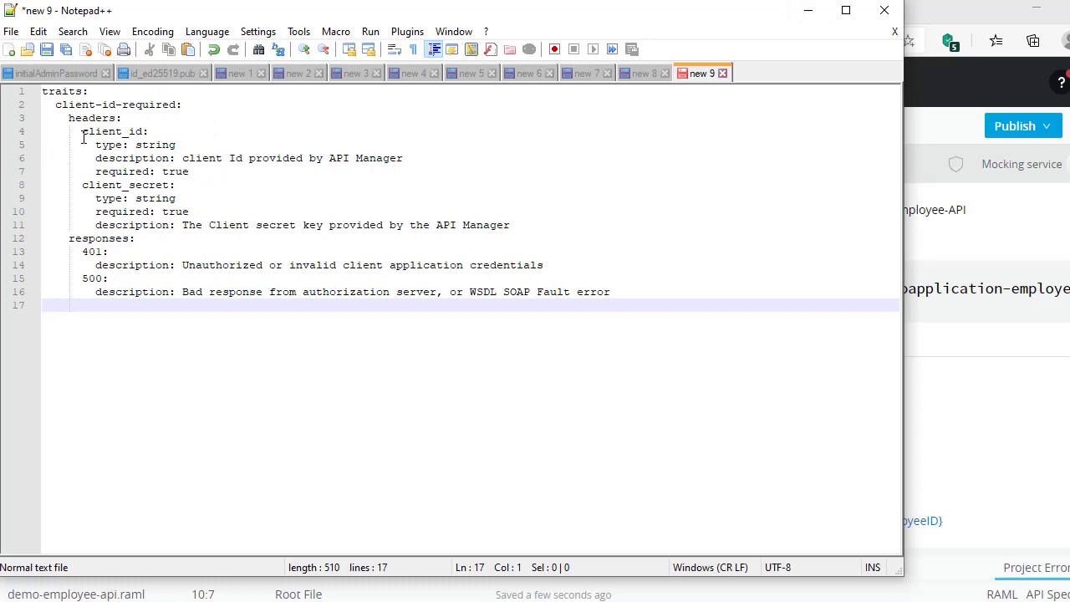
- Check the client_id and client_secret header names in Notepad++, then return to Design Center
drag(85, 138, 190, 201)
click(134, 123)
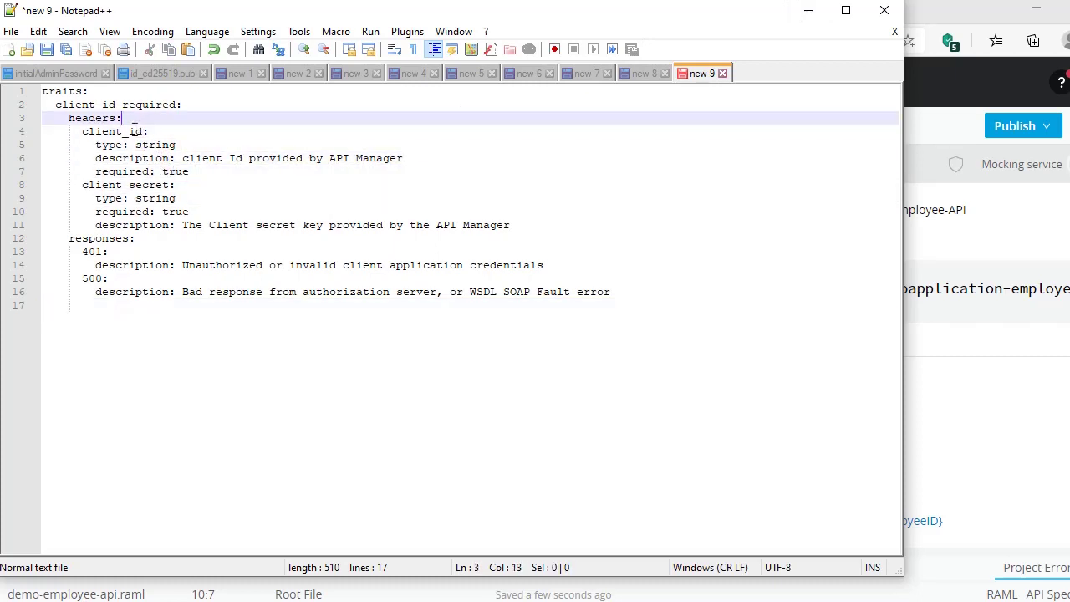
double_click(88, 131)
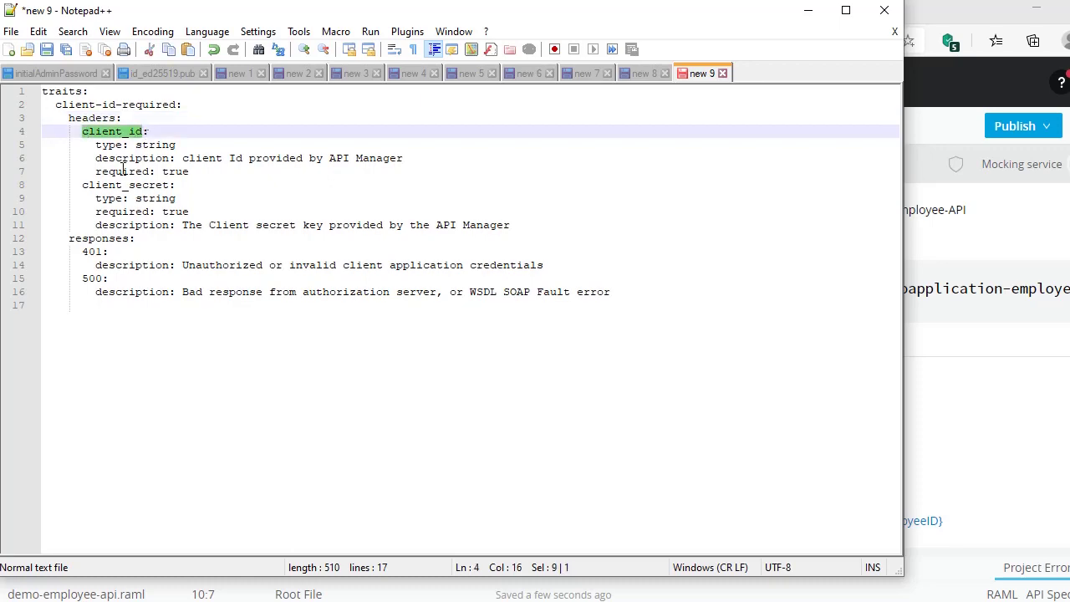
double_click(84, 185)
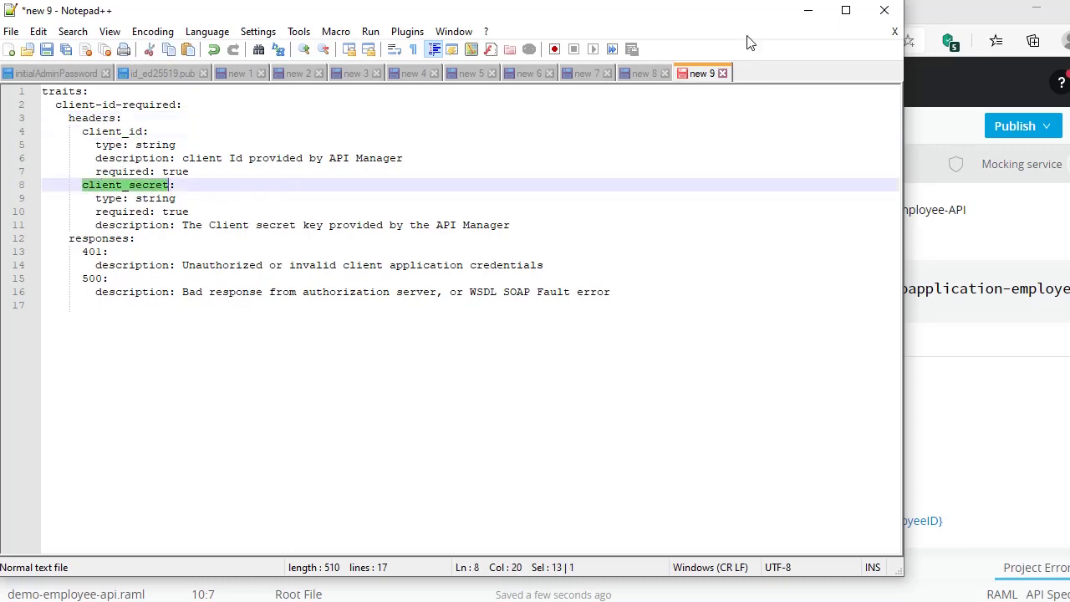
click(808, 10)
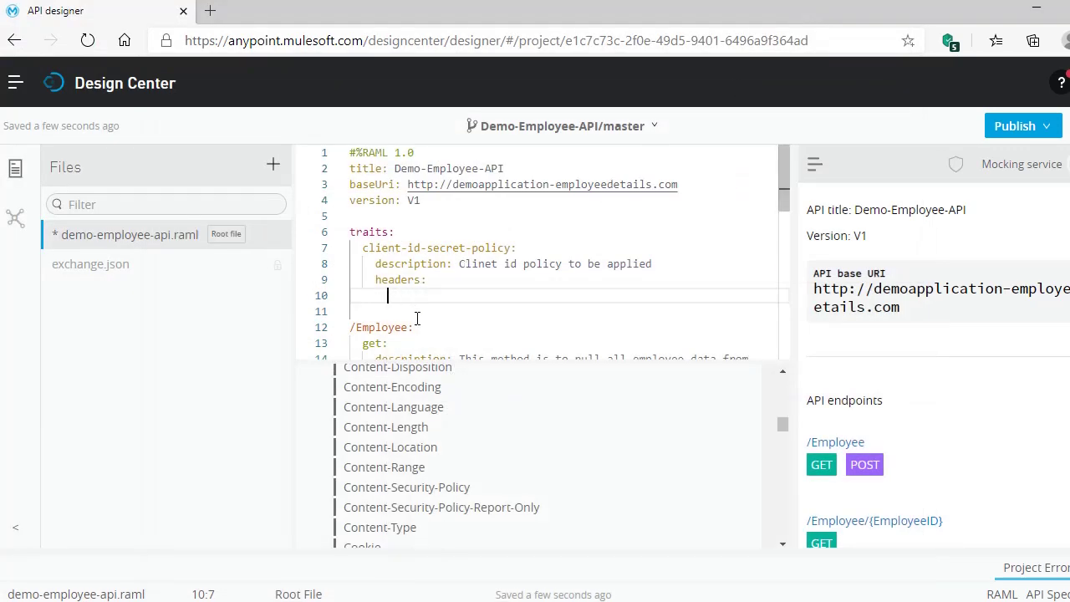
key(alt+Tab)
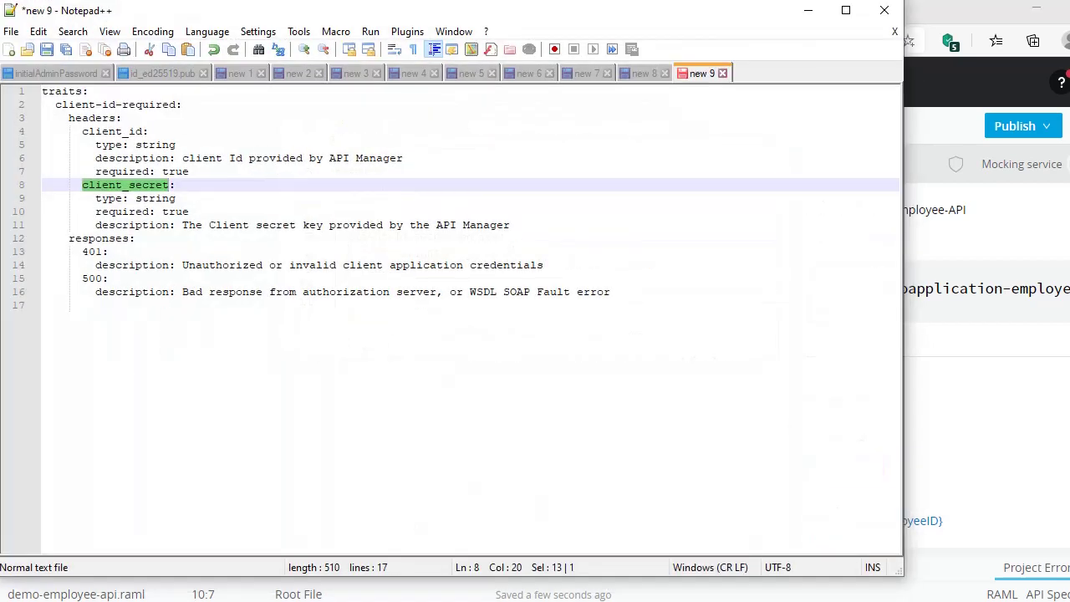
key(alt+Tab)
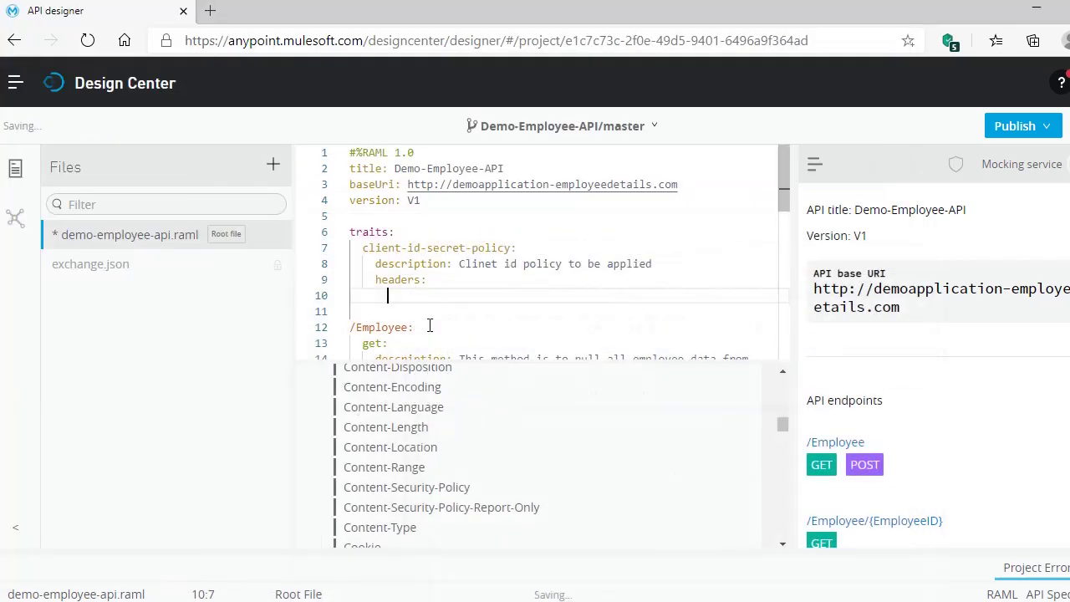
- Add a client_id header under the trait's headers with description 'client id'
text(cl)
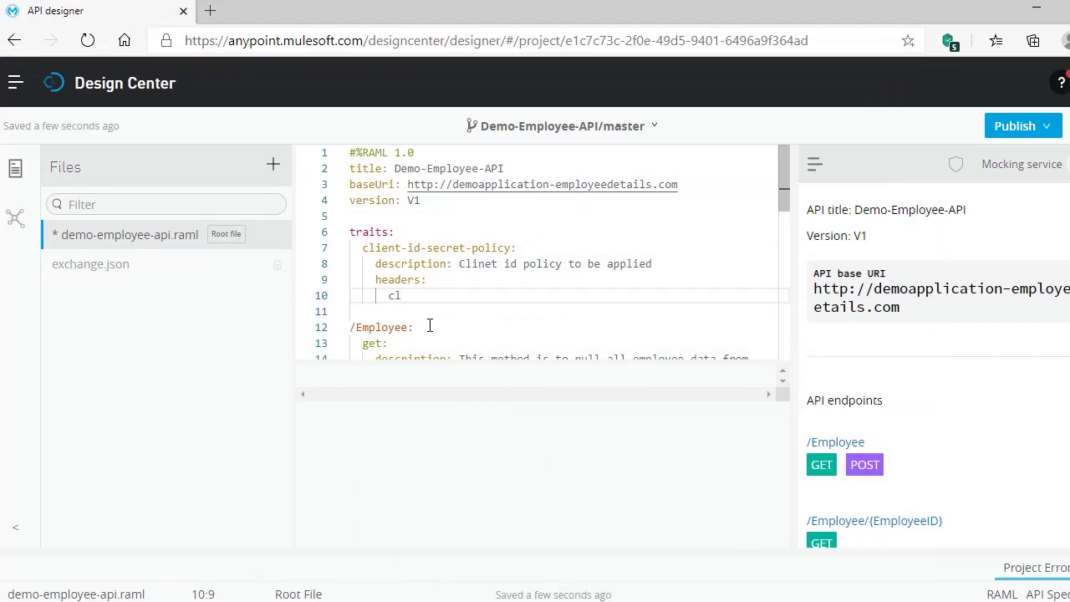
text(ient_id)
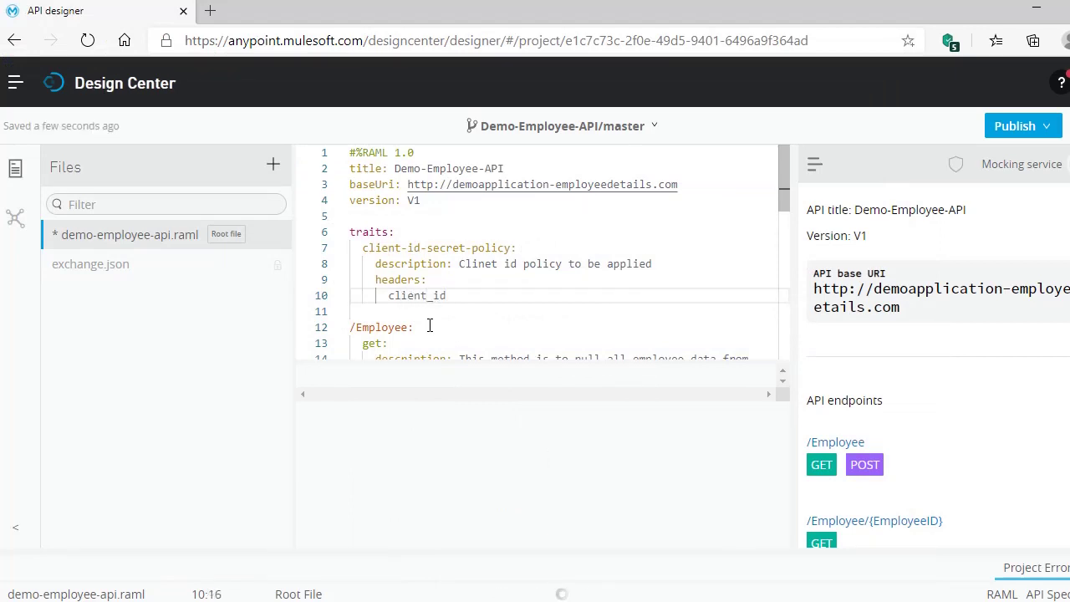
text(:)
key(Return)
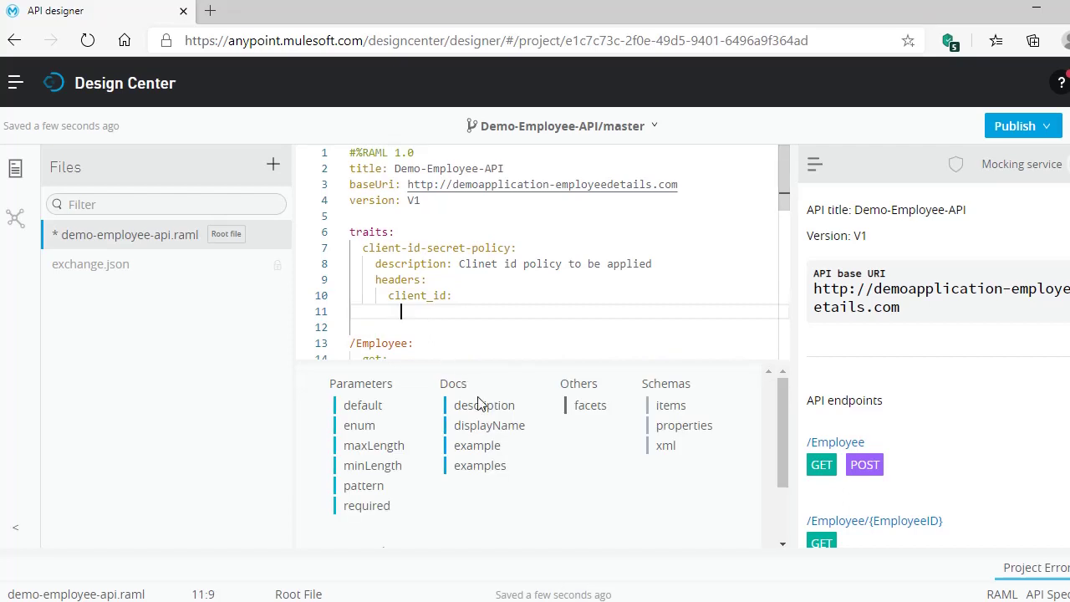
click(484, 406)
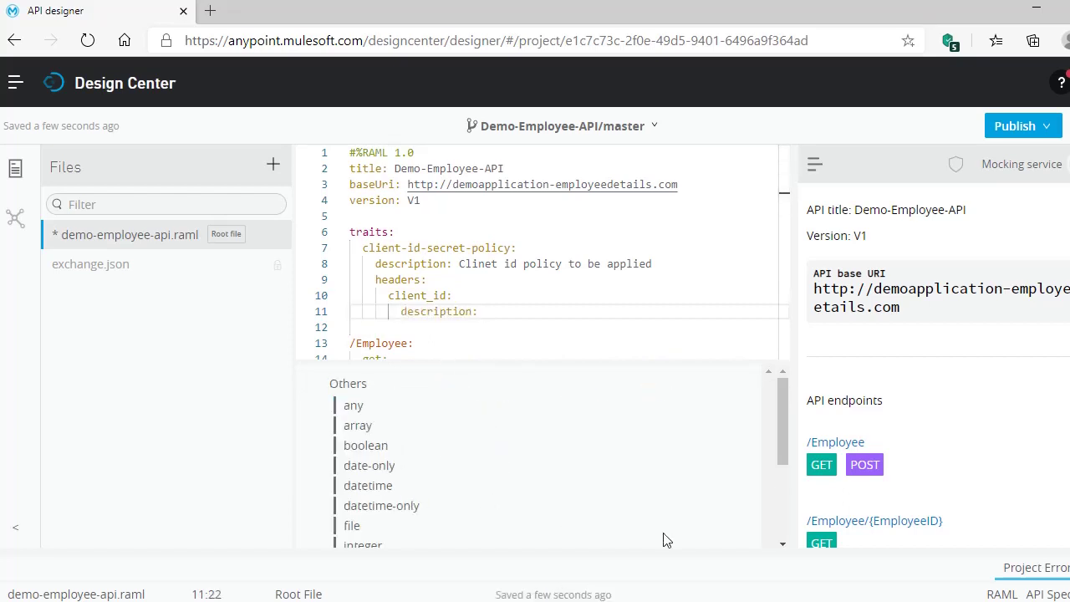
key(alt+Tab)
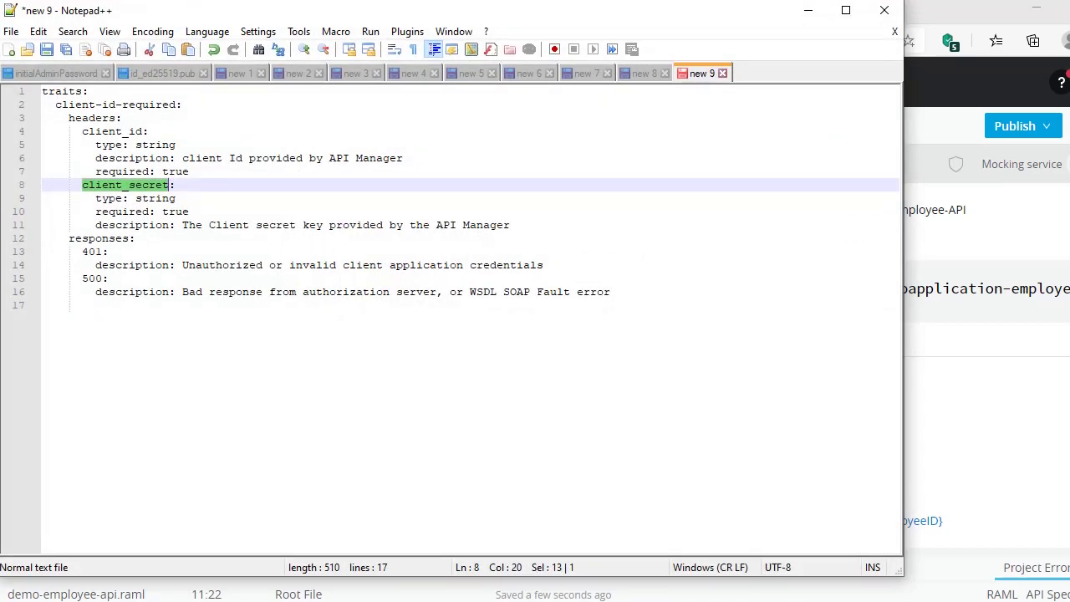
key(alt+Tab)
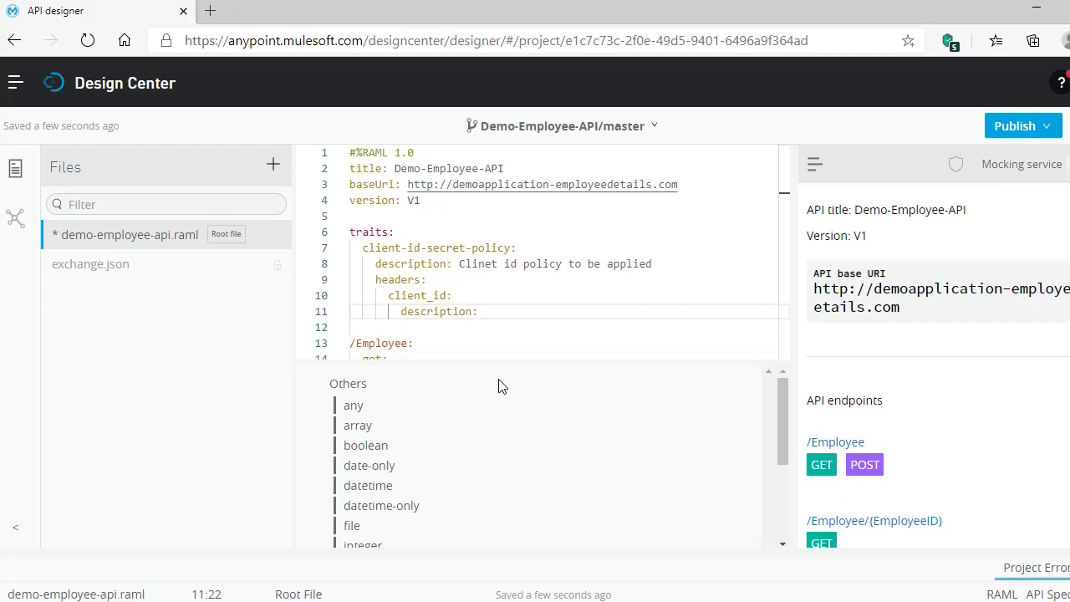
text(clinet )
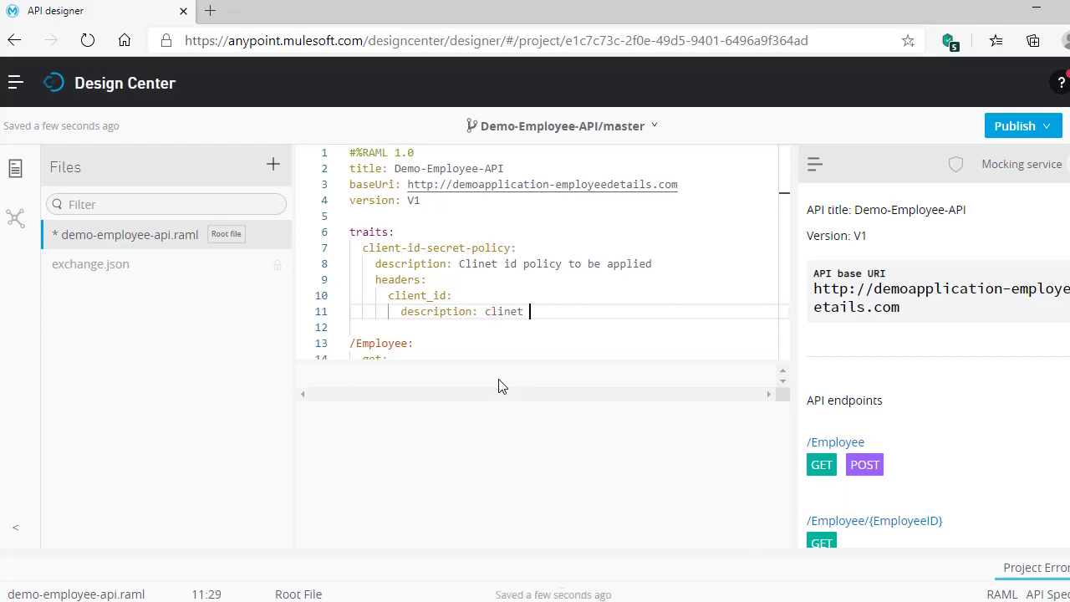
text(id)
key(BackSpace)
key(BackSpace)
key(BackSpace)
key(BackSpace)
key(BackSpace)
key(BackSpace)
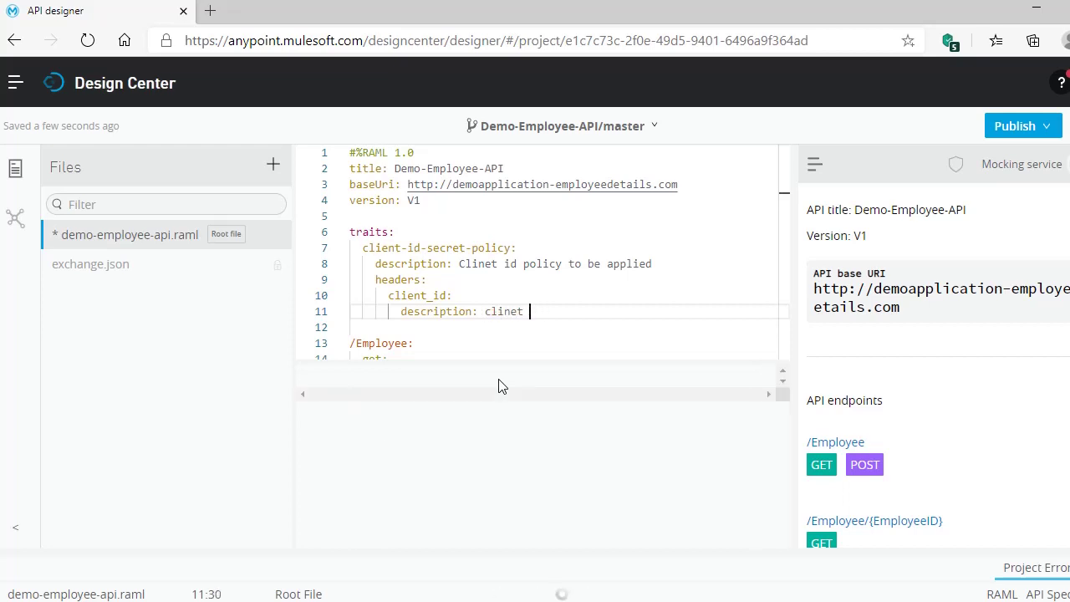
text(ent id)
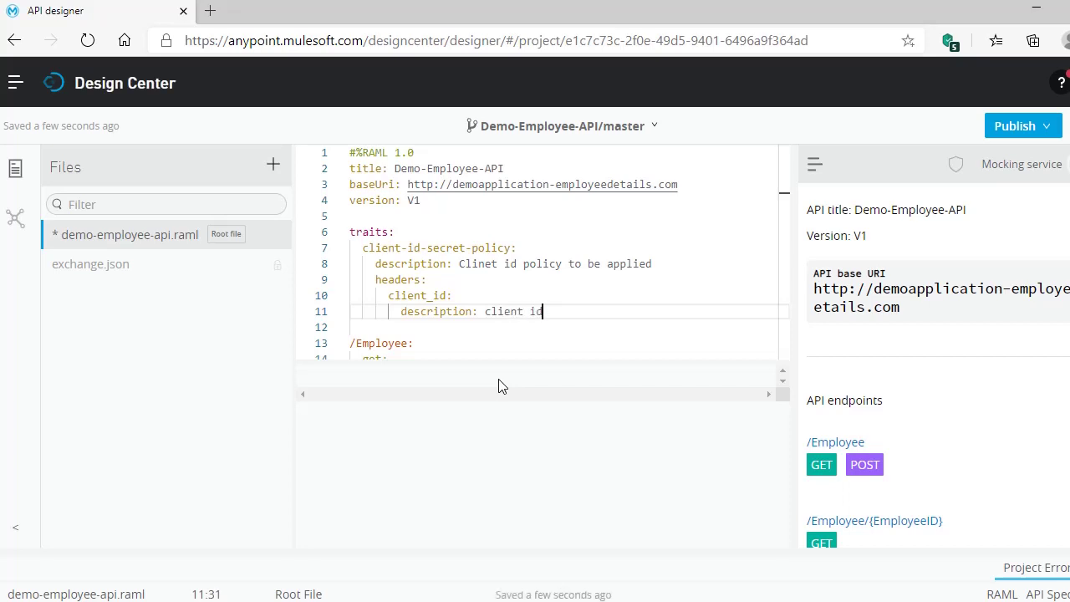
key(Return)
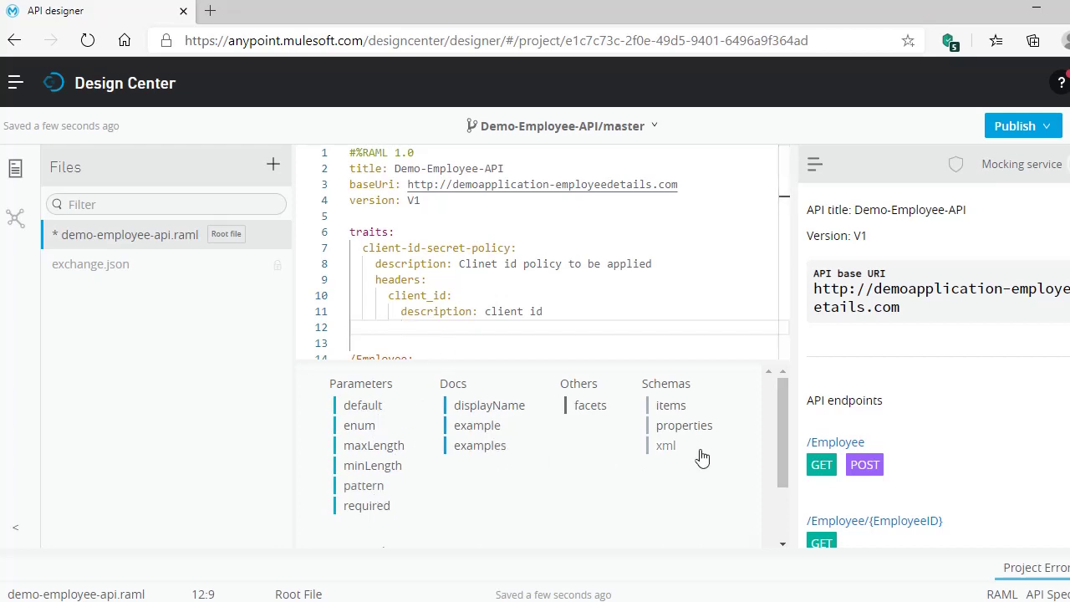
- Set client_id to required: true and type: string
click(376, 507)
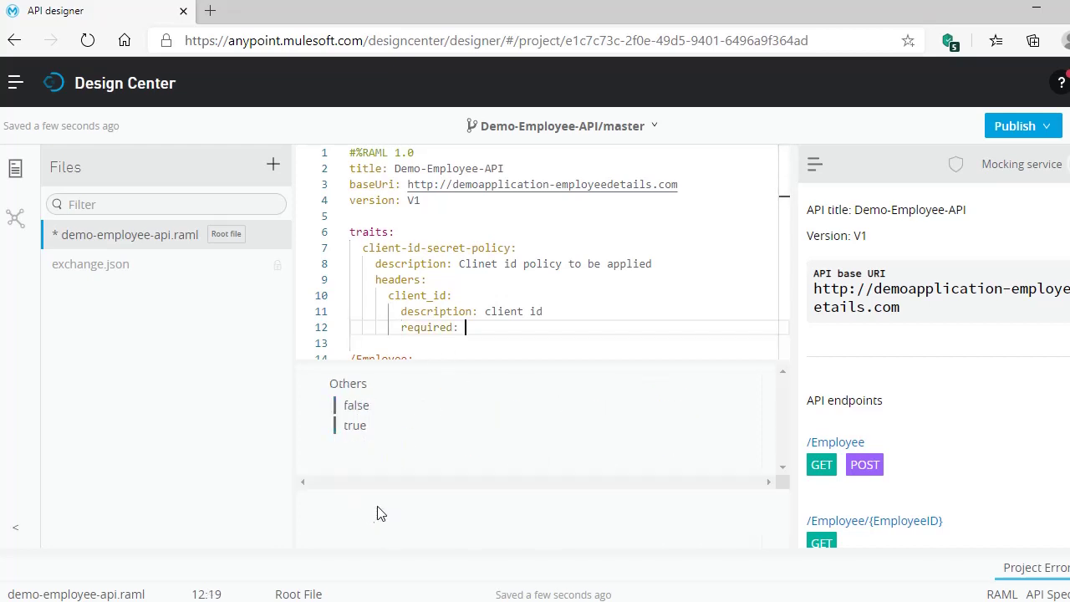
click(358, 426)
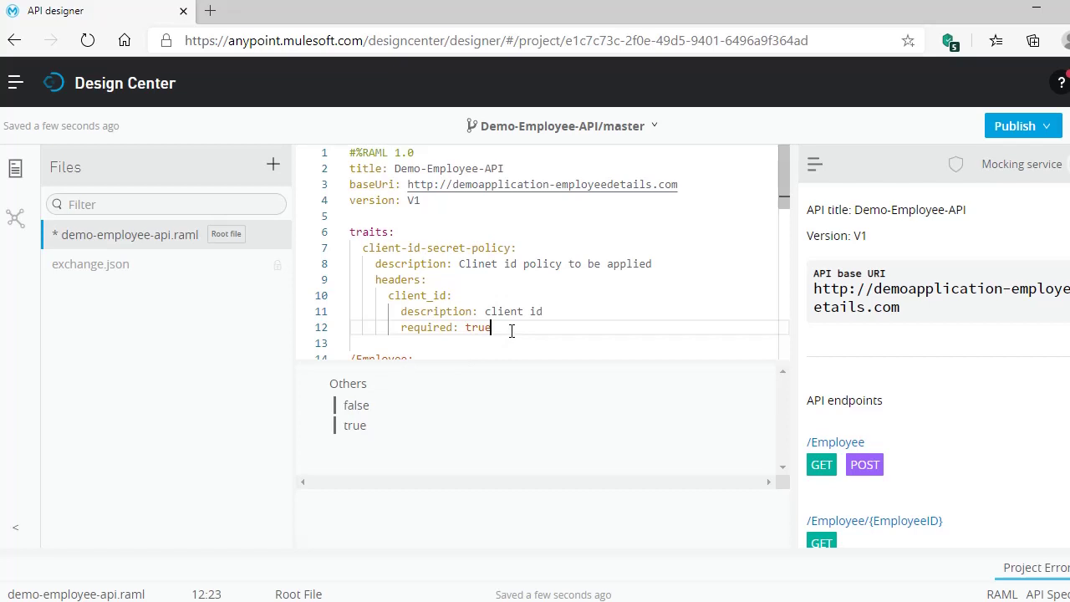
key(Return)
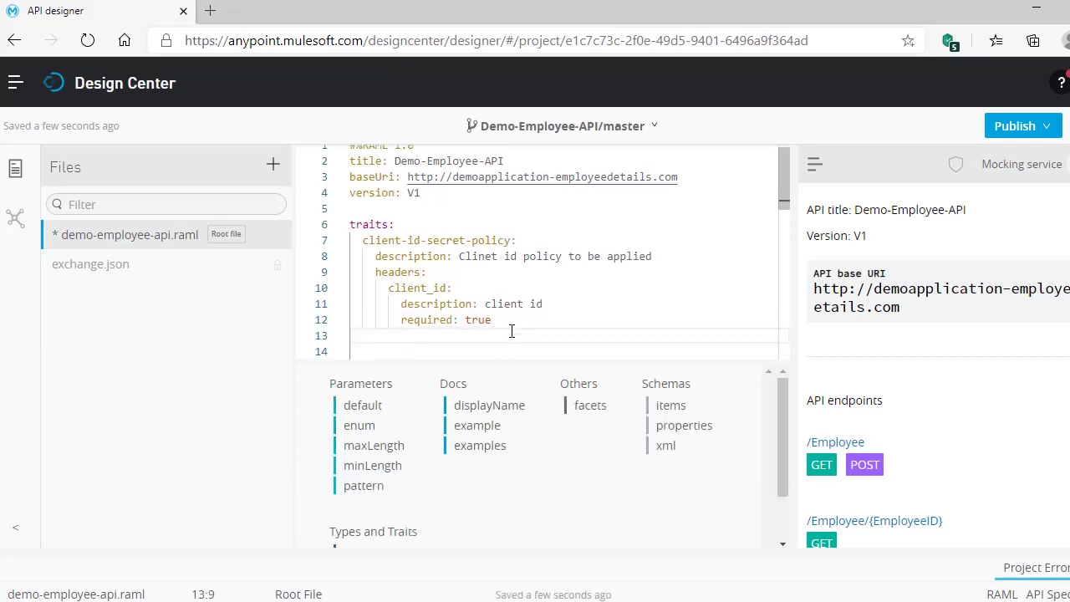
text(t)
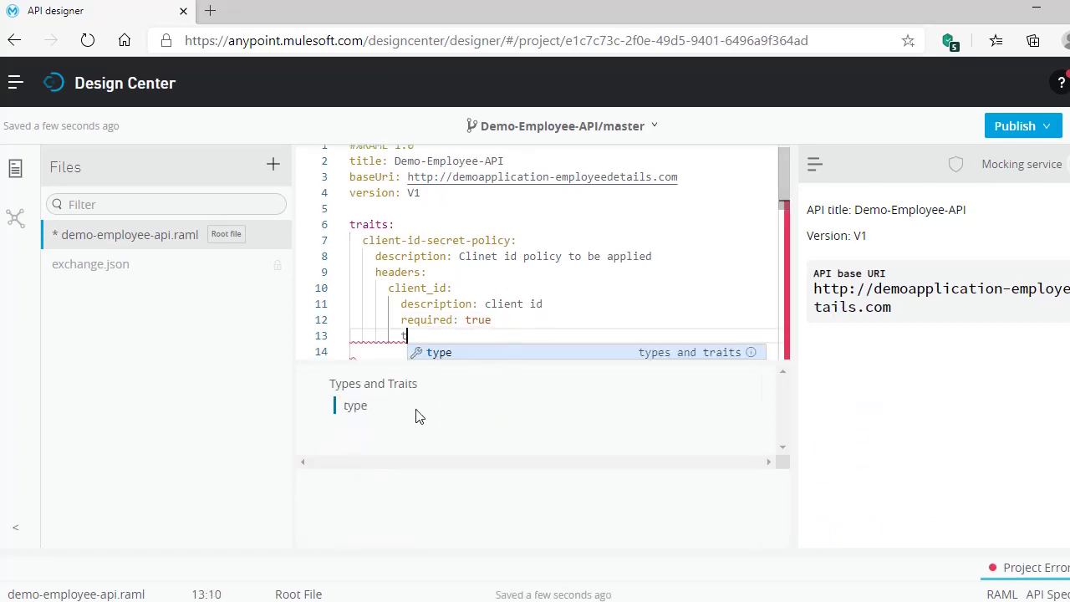
click(356, 406)
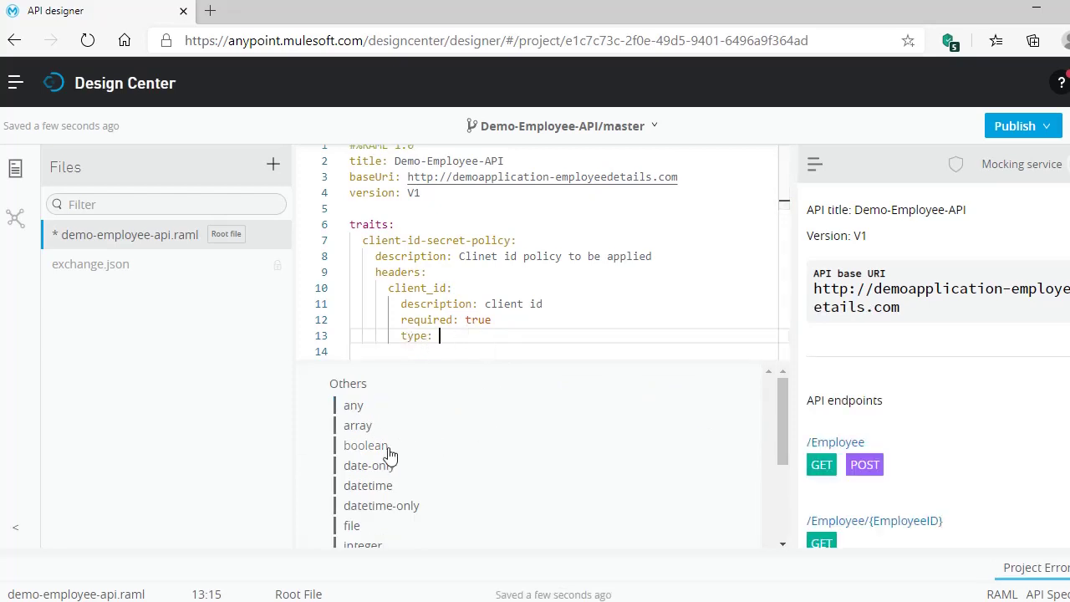
scroll(378, 510, down, 3)
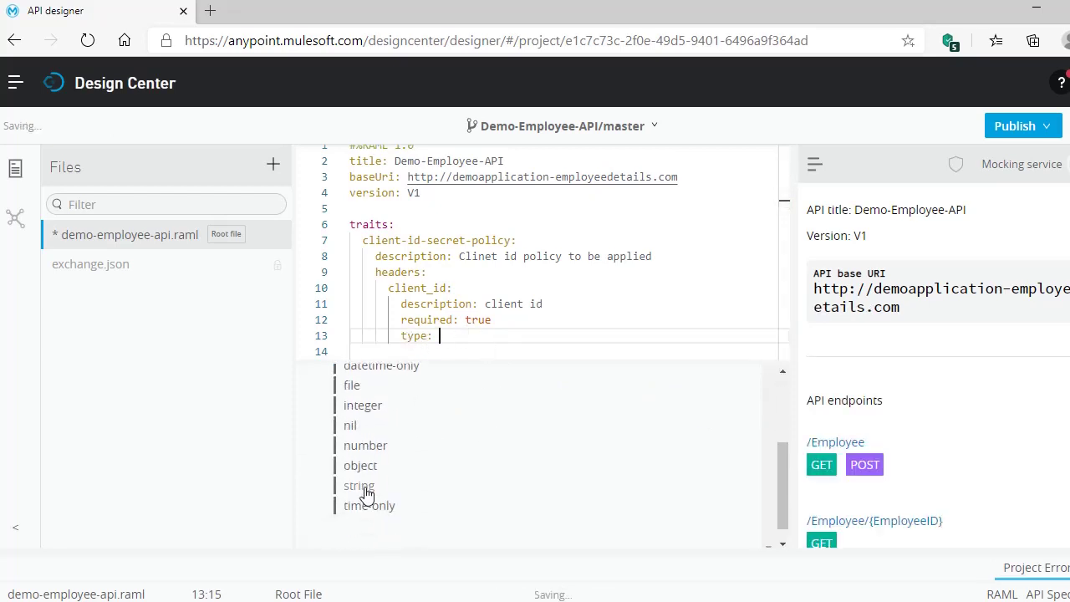
click(365, 489)
key(Return)
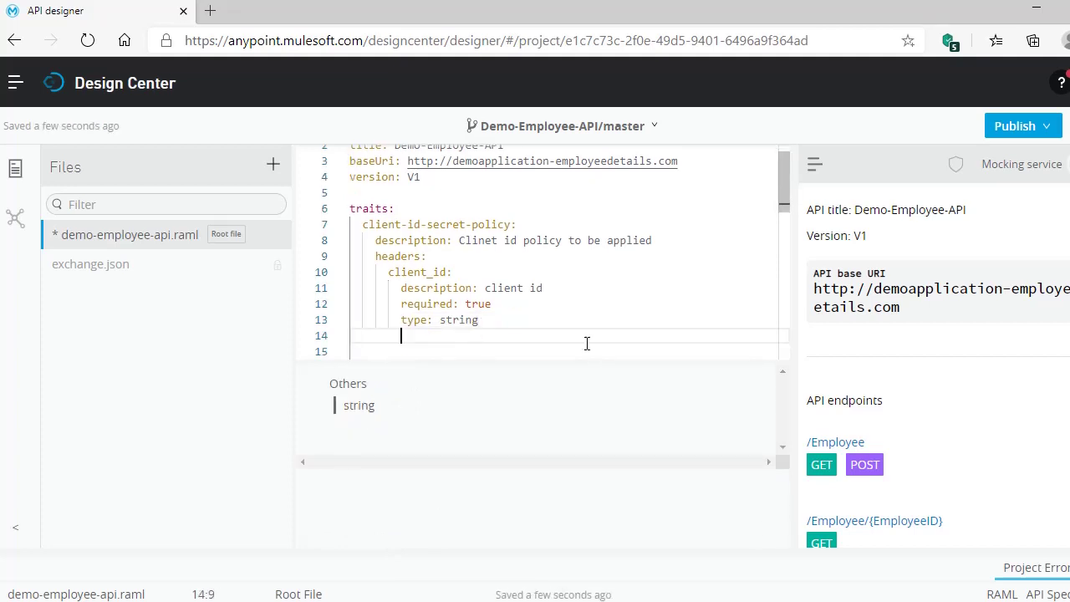
key(BackSpace)
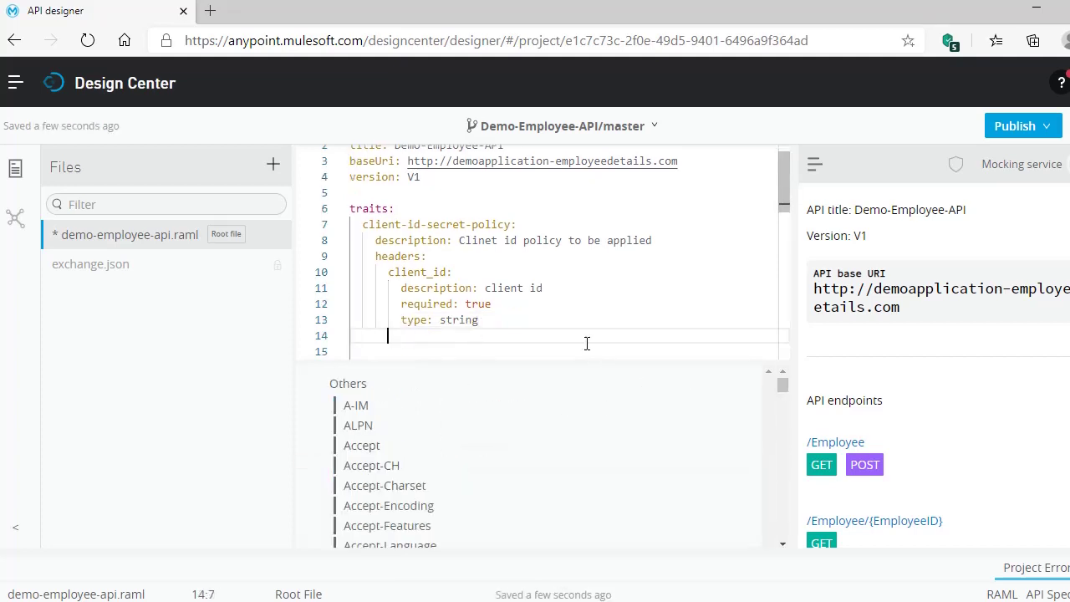
- Add a client_secret header with description 'clinet secret'
text(clinet)
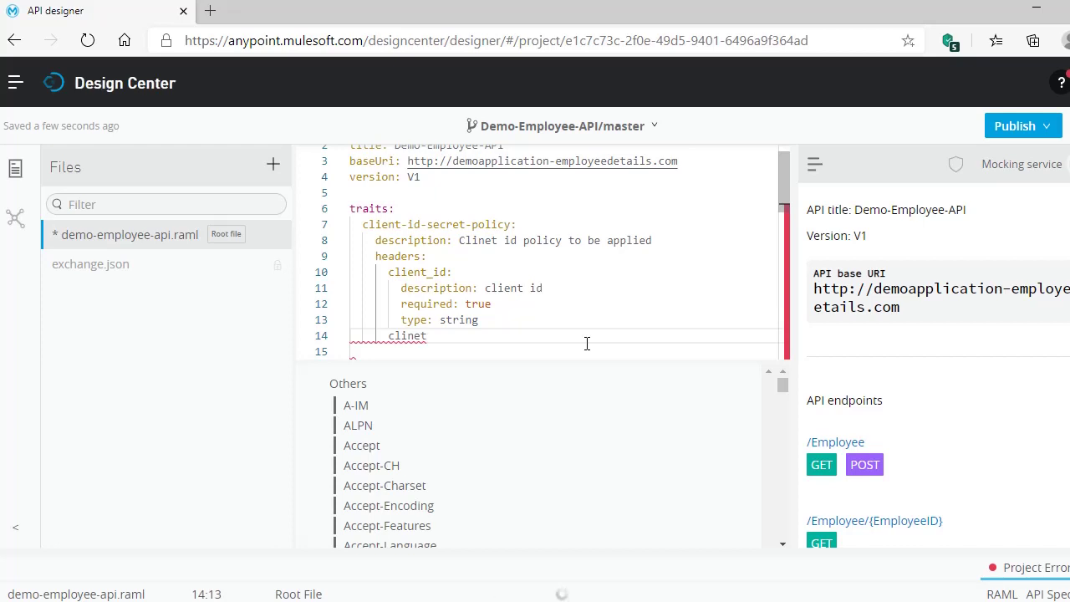
key(BackSpace)
key(BackSpace)
key(BackSpace)
text(ent)
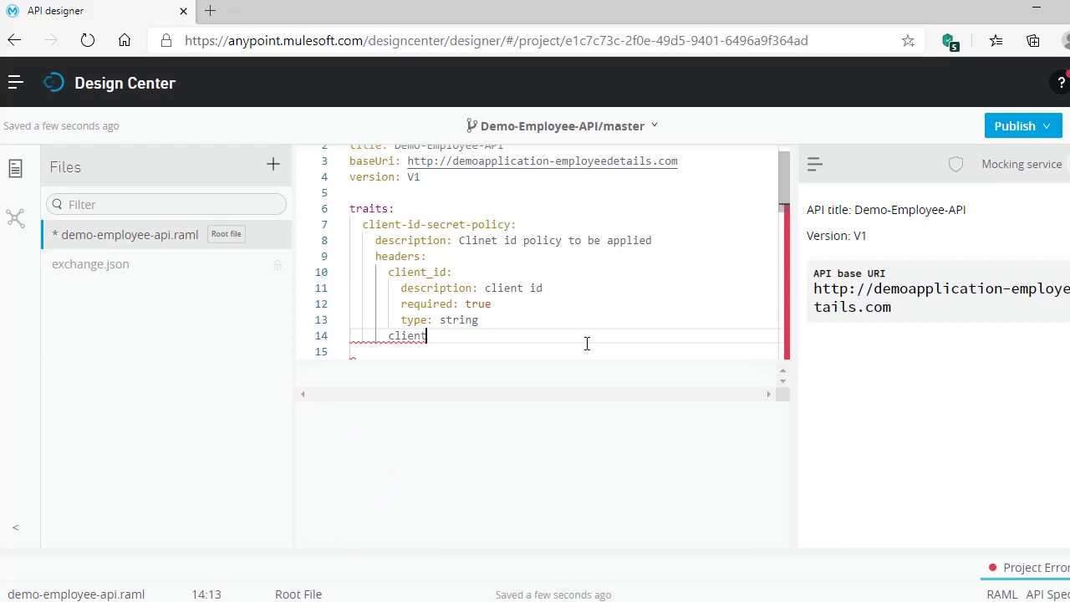
text(_secret:)
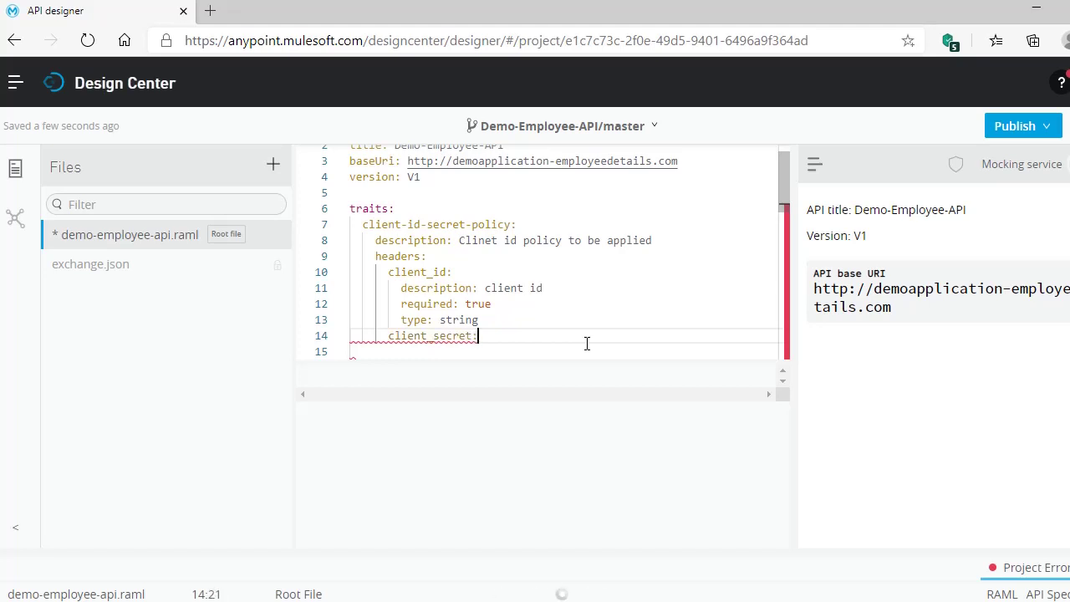
key(Return)
click(497, 407)
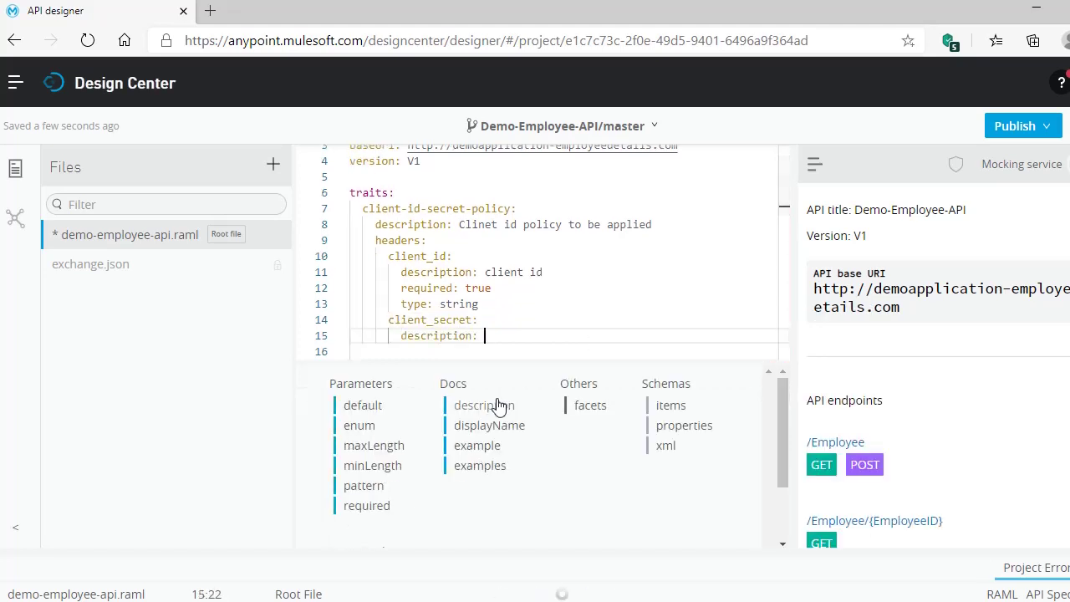
text(cli)
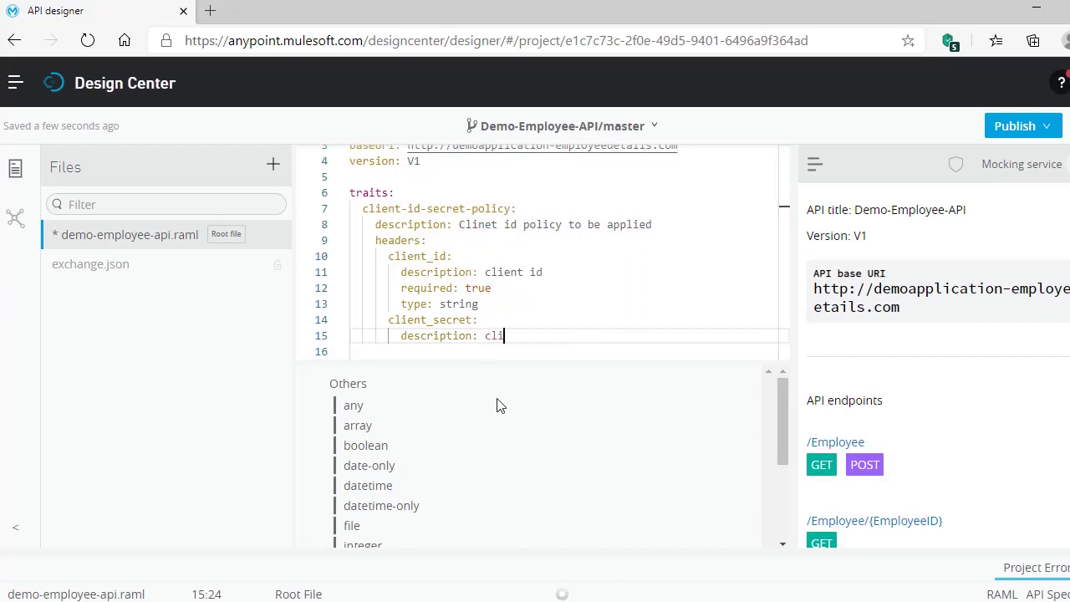
text(net secret)
key(Return)
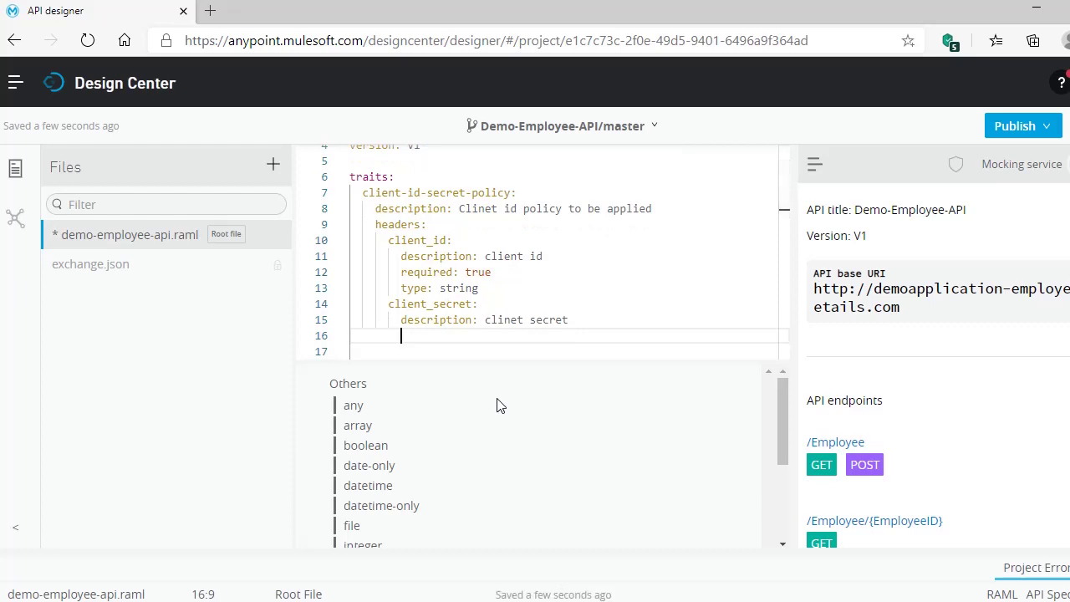
- Give client_secret type: string and required: true
text(t)
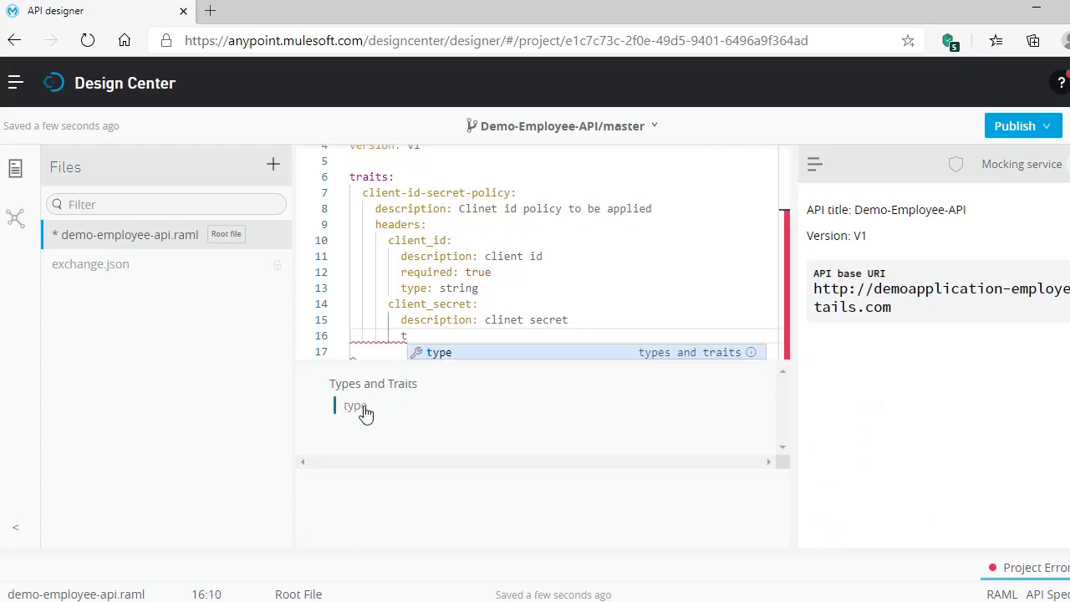
click(363, 411)
scroll(422, 483, down, 3)
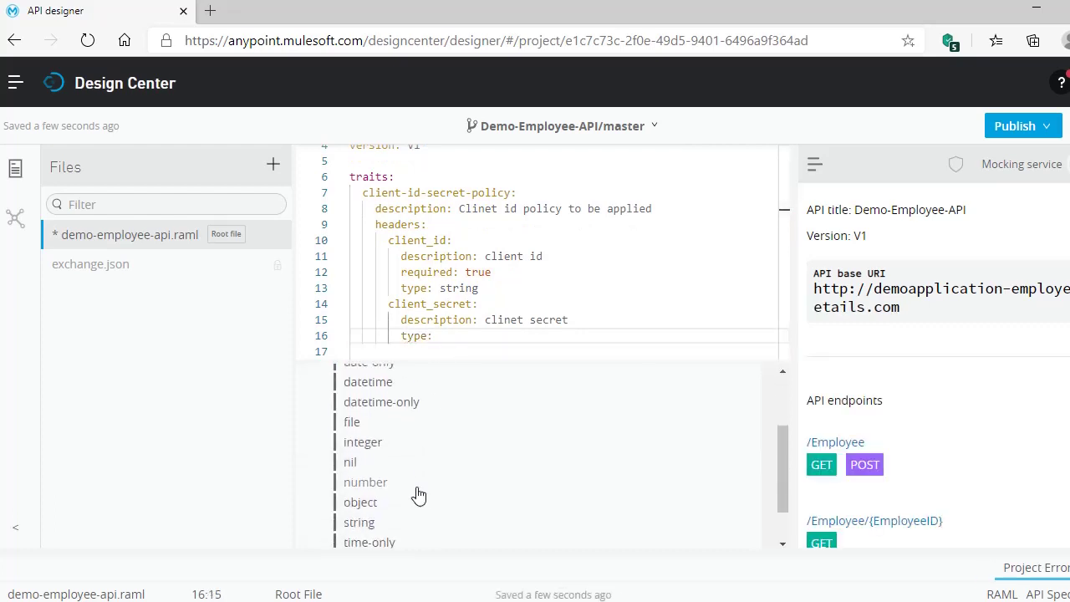
click(361, 515)
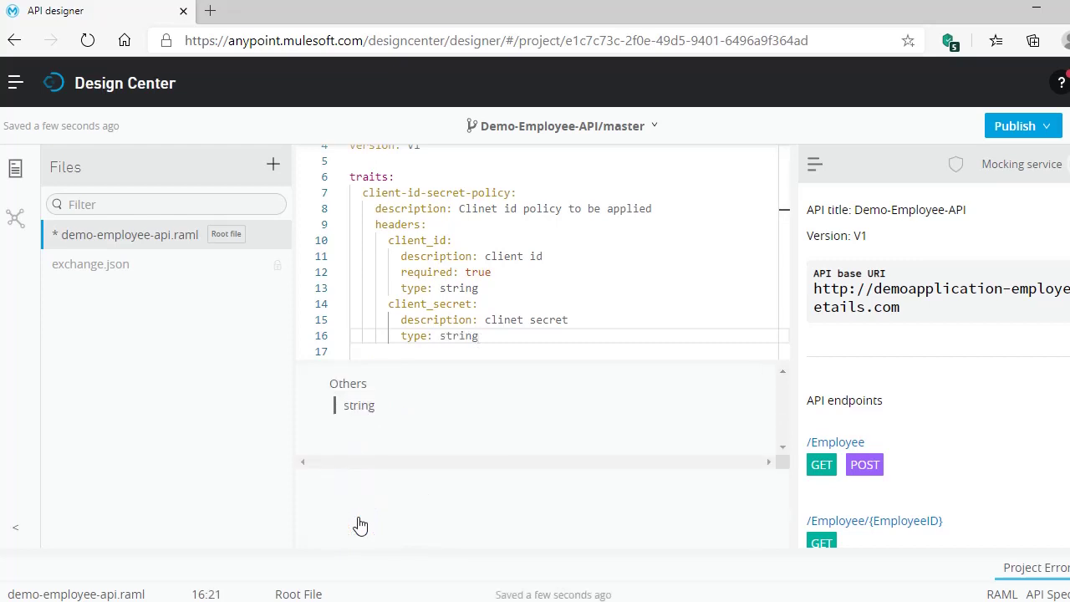
key(Return)
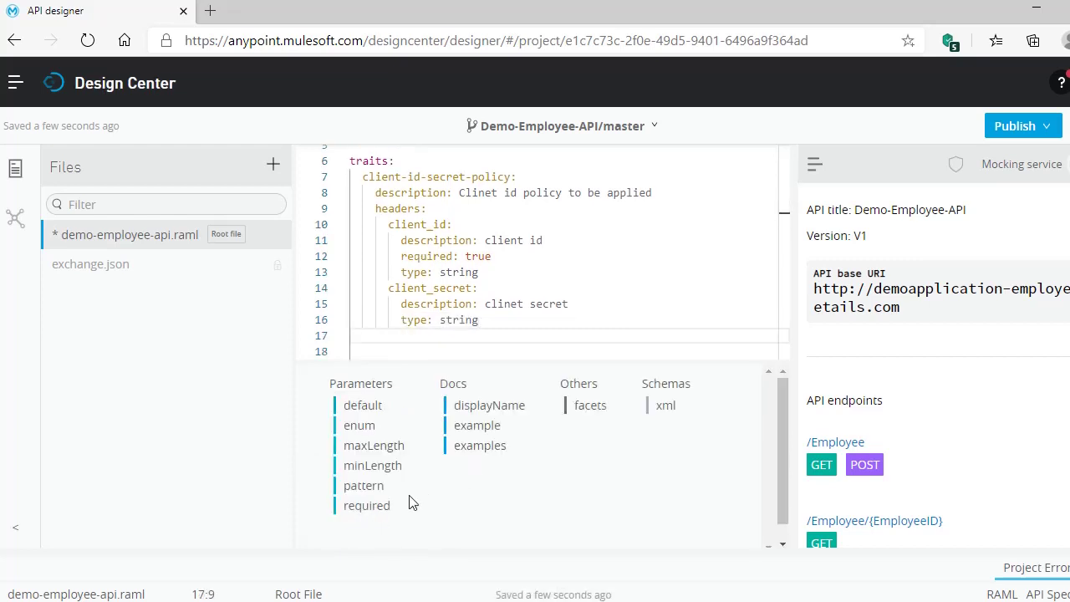
click(373, 507)
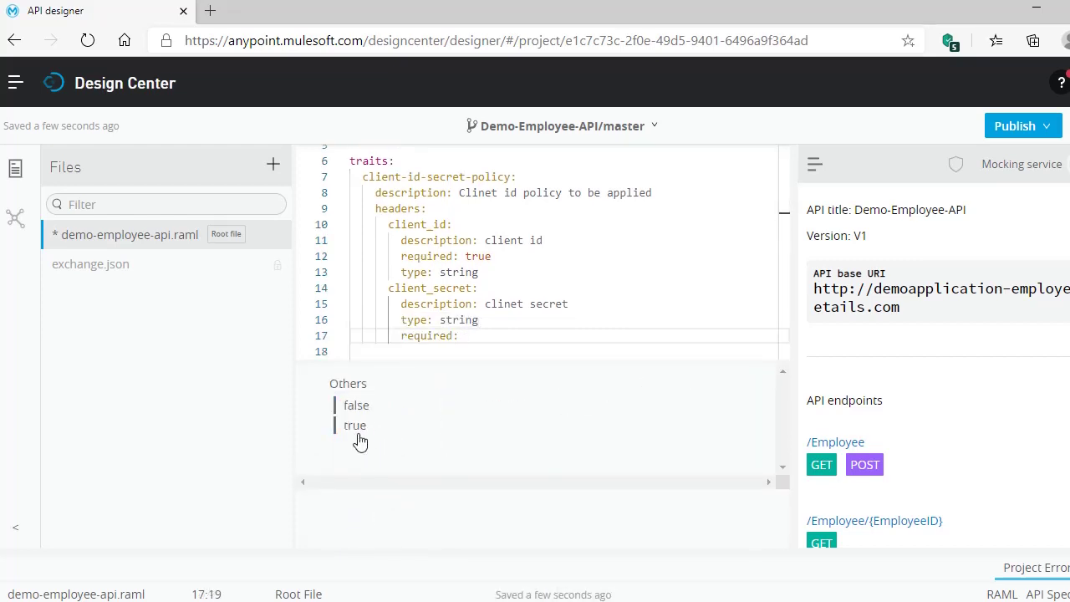
click(354, 428)
scroll(464, 248, down, 1)
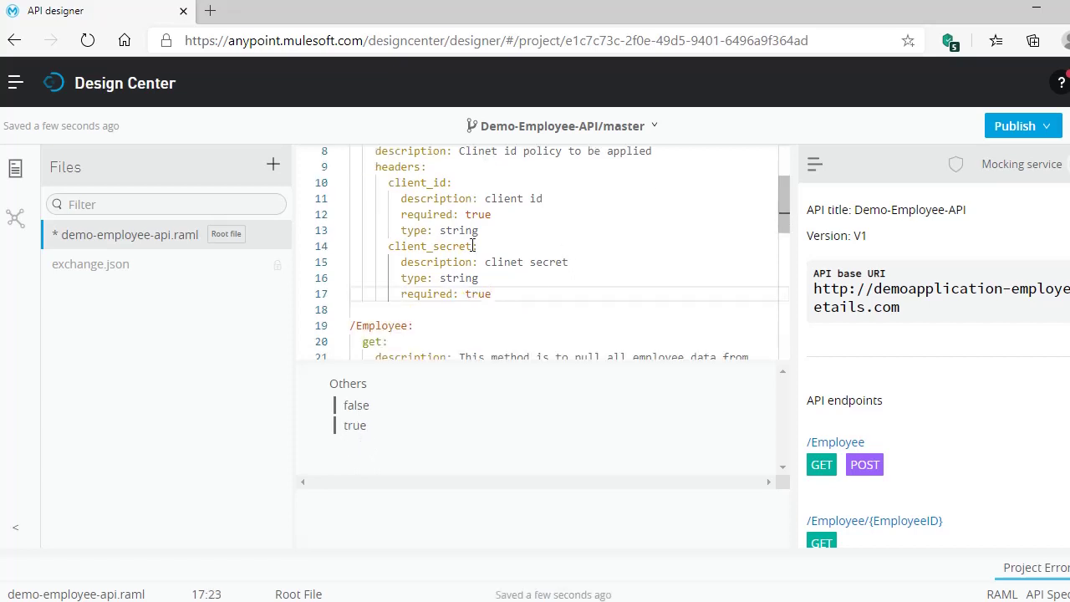
scroll(464, 248, up, 3)
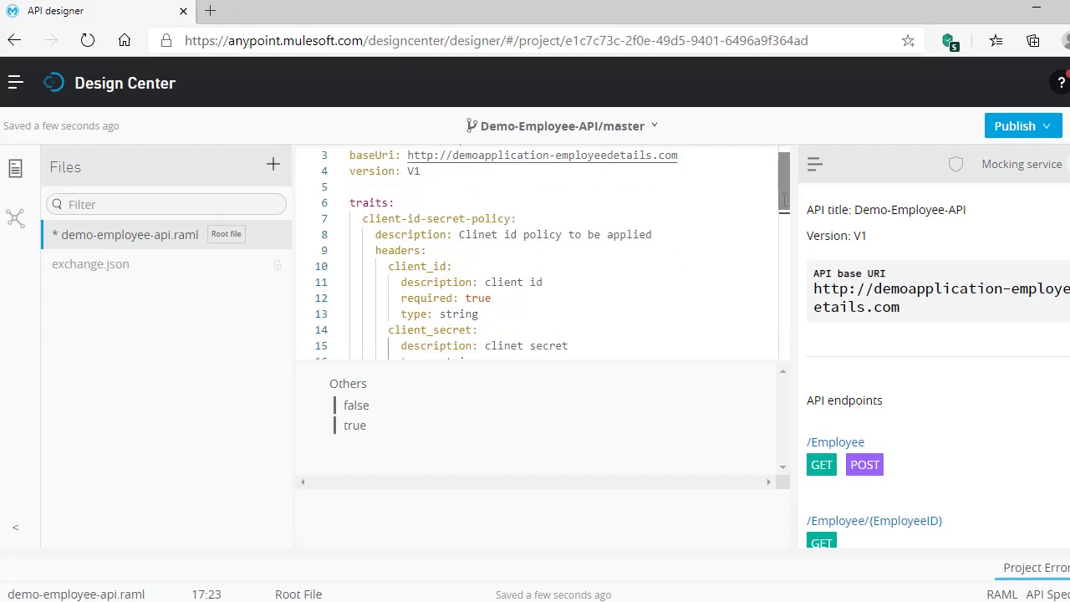
- Add an is: entry under /Employee referencing client-id-secret-policy
scroll(569, 293, down, 1)
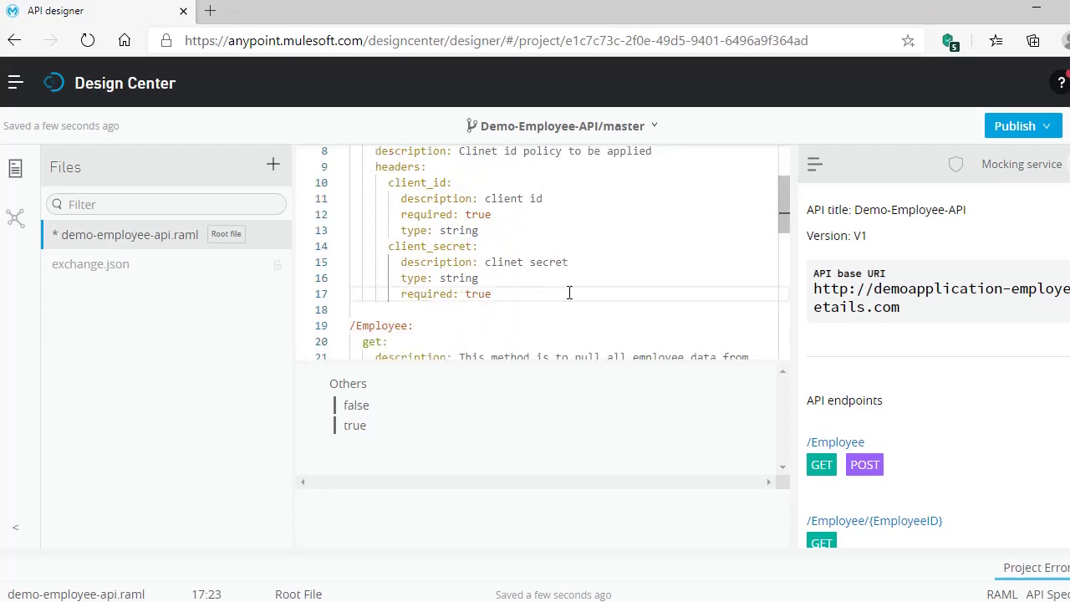
scroll(569, 293, down, 1)
scroll(567, 291, down, 1)
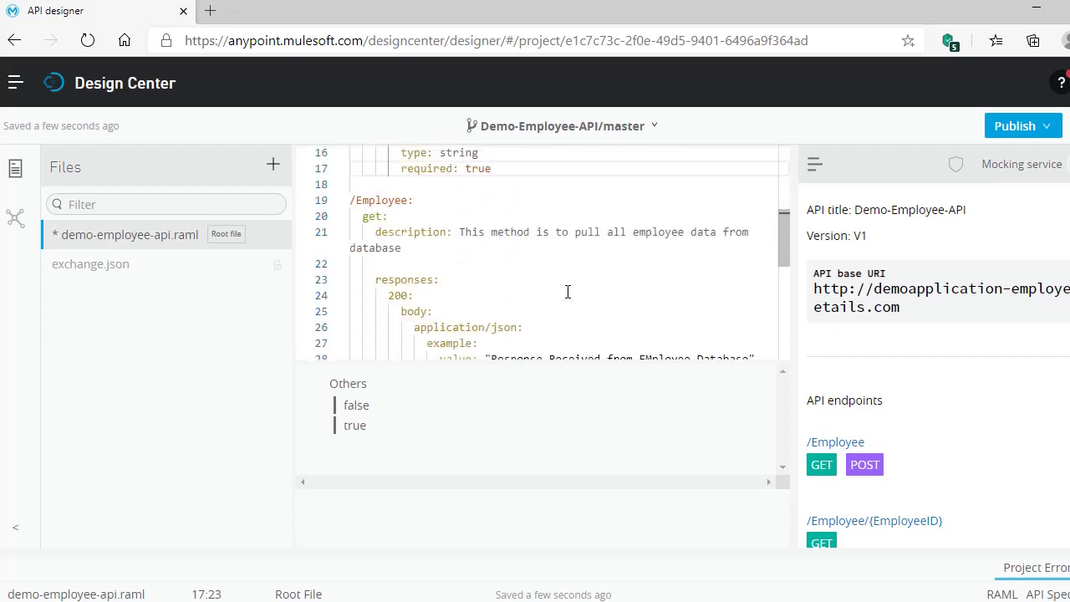
click(424, 201)
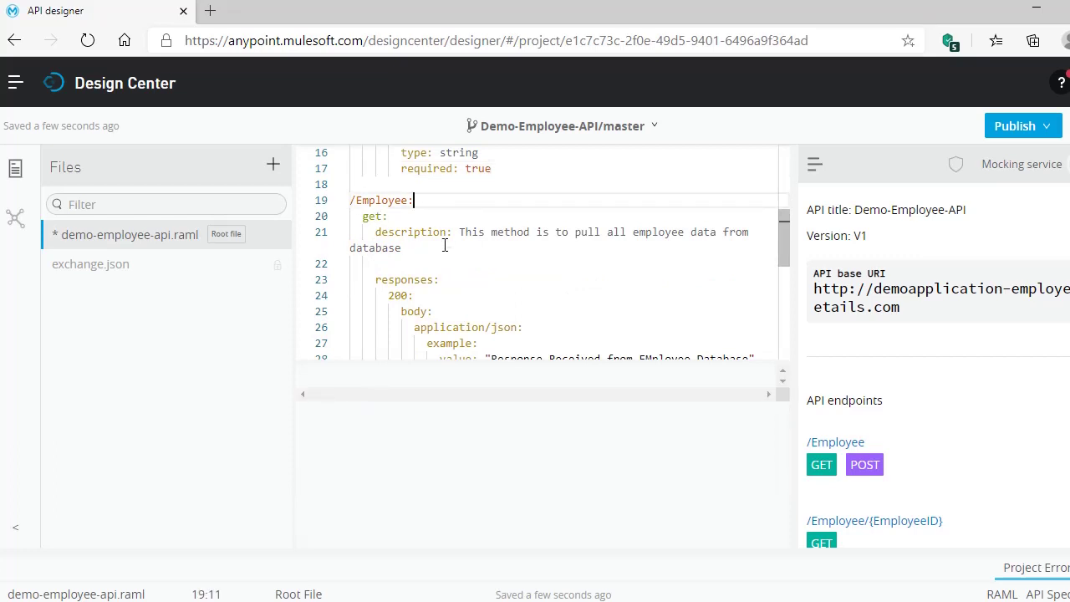
key(Return)
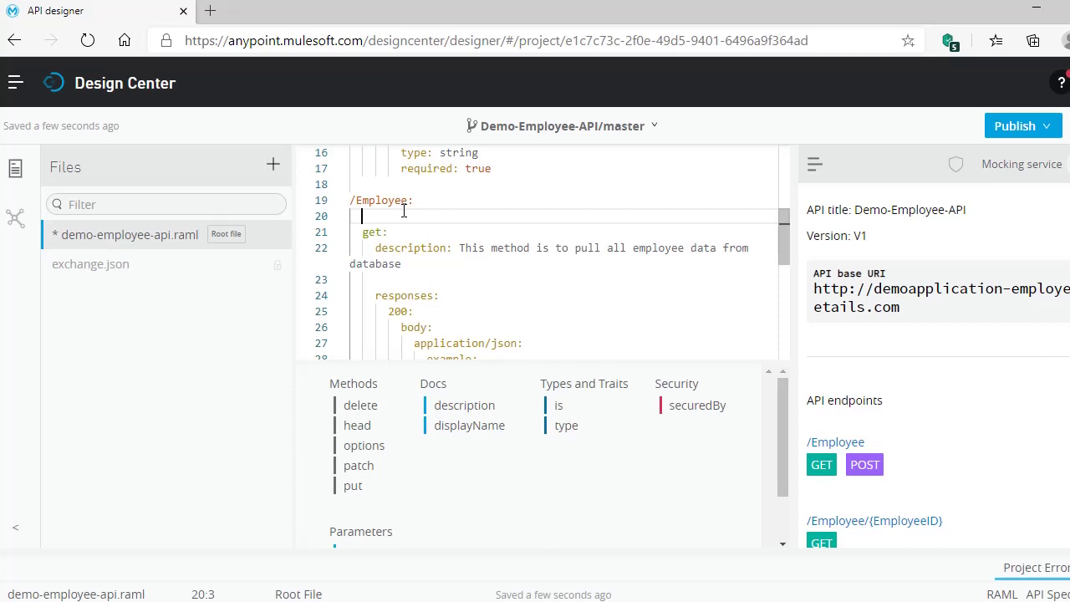
click(561, 413)
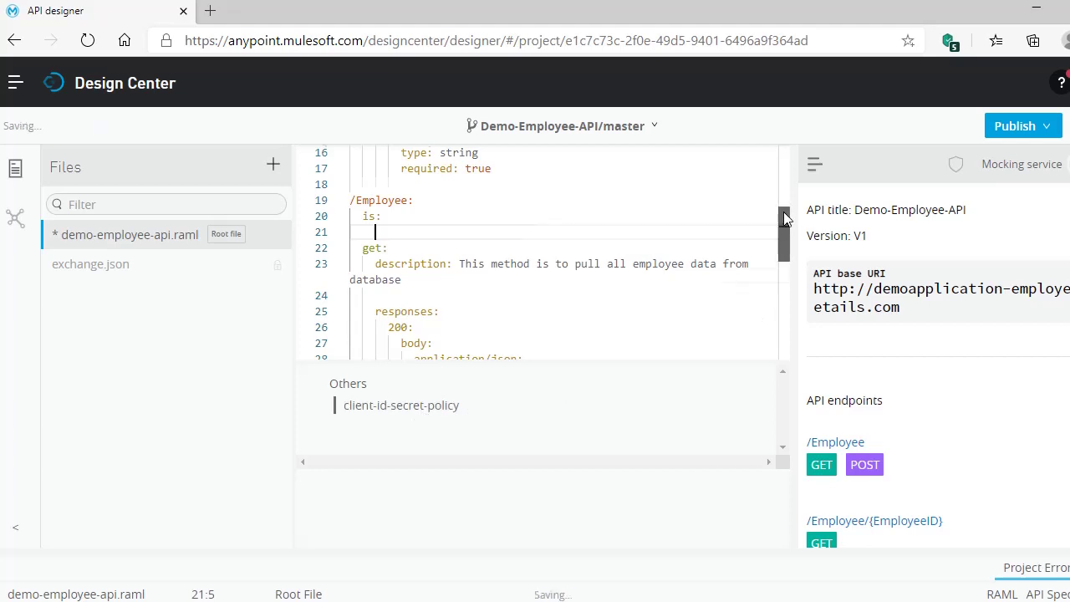
drag(784, 212, 784, 154)
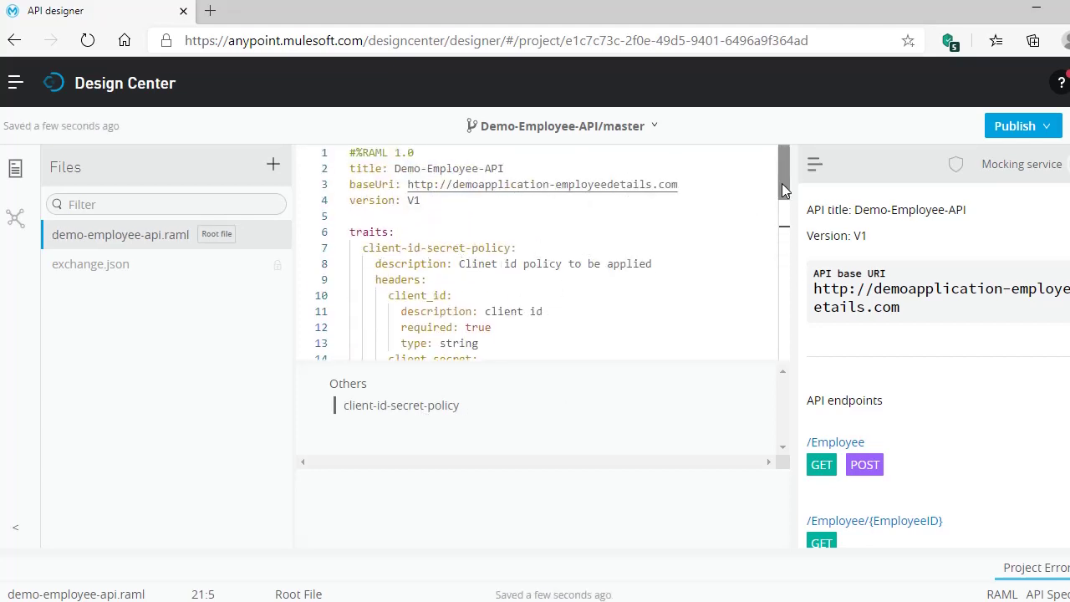
drag(782, 183, 790, 249)
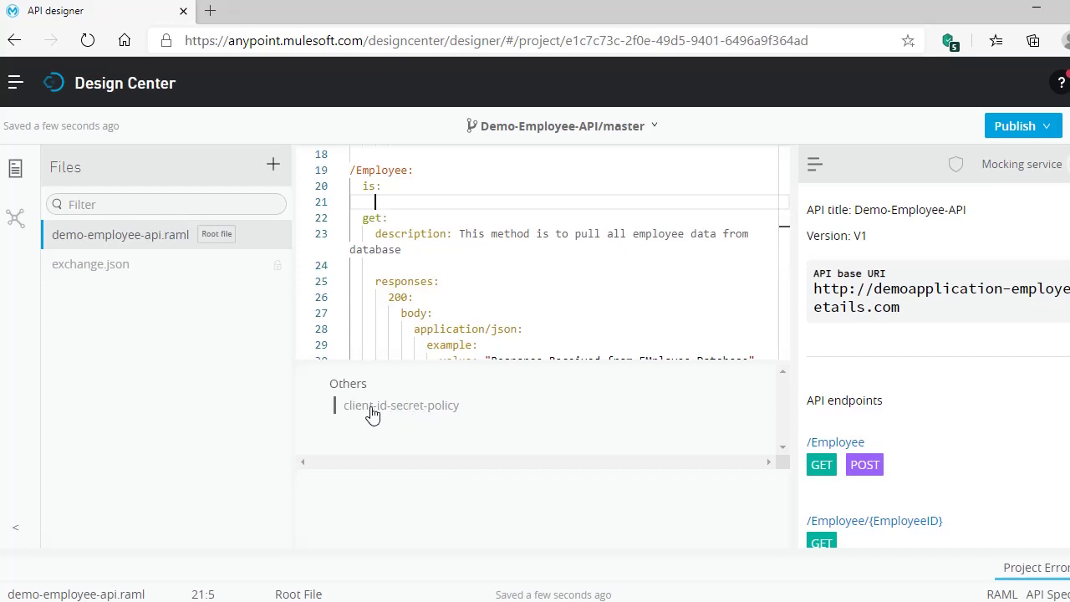
click(415, 409)
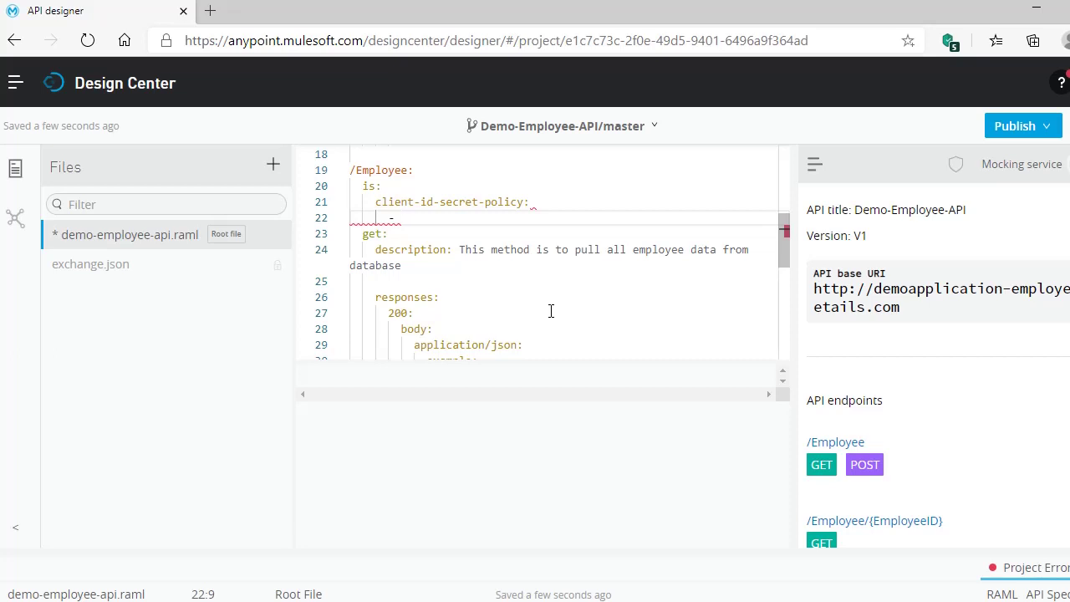
- Fix the client-id-secret-policy list entry under /Employee, undoing stray edits
key(BackSpace)
click(536, 205)
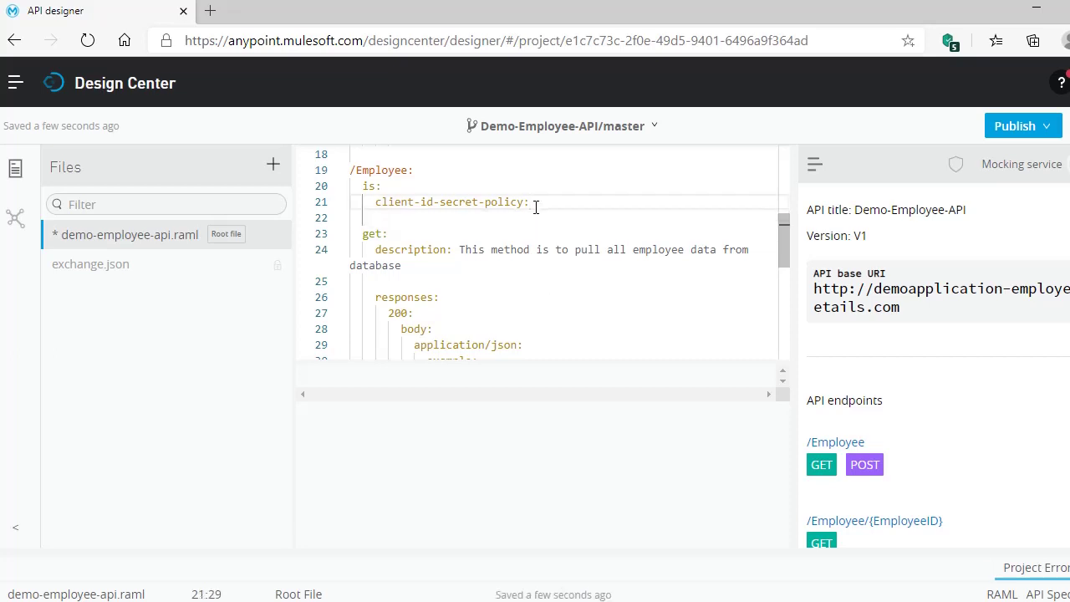
key(BackSpace)
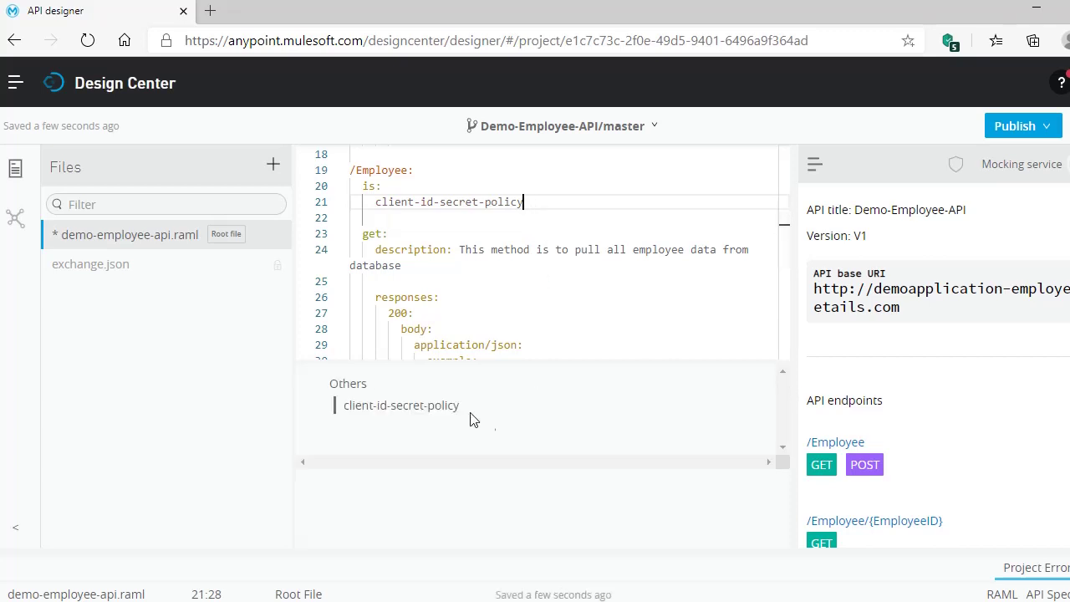
click(449, 412)
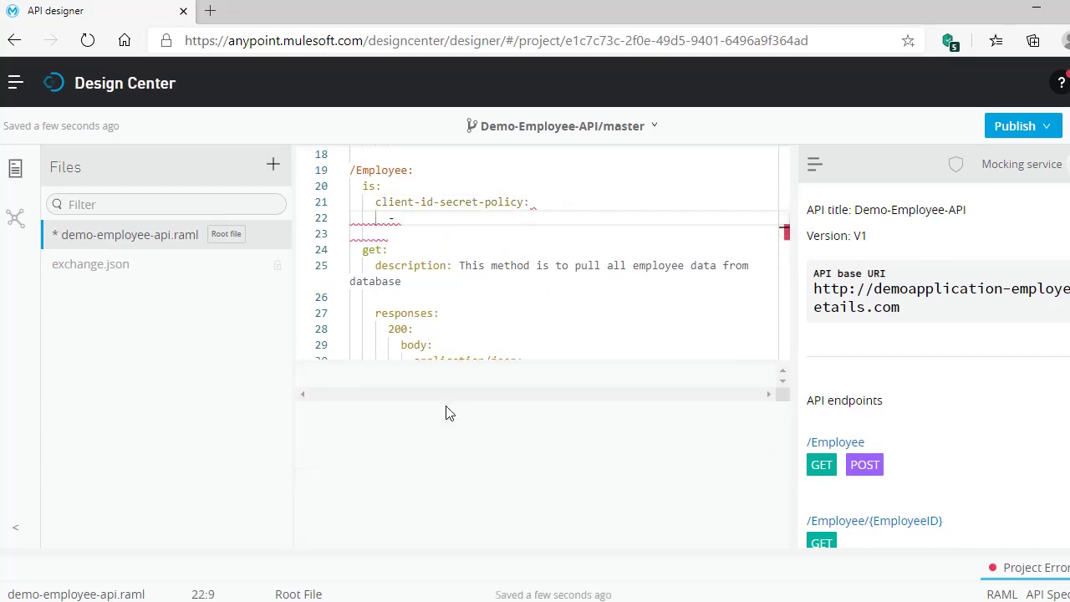
scroll(644, 315, up, 6)
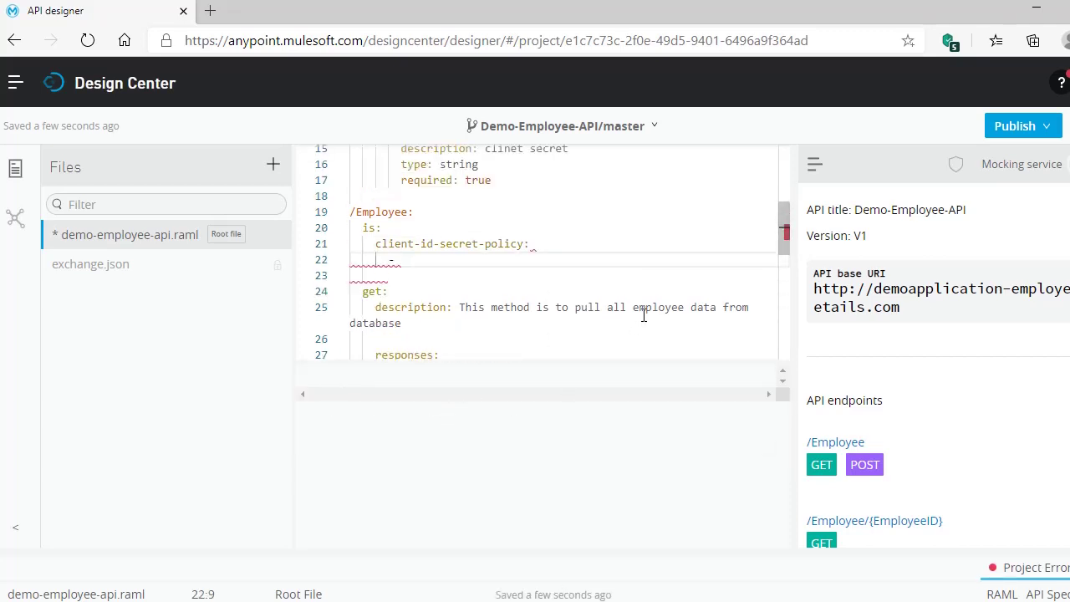
scroll(644, 315, down, 3)
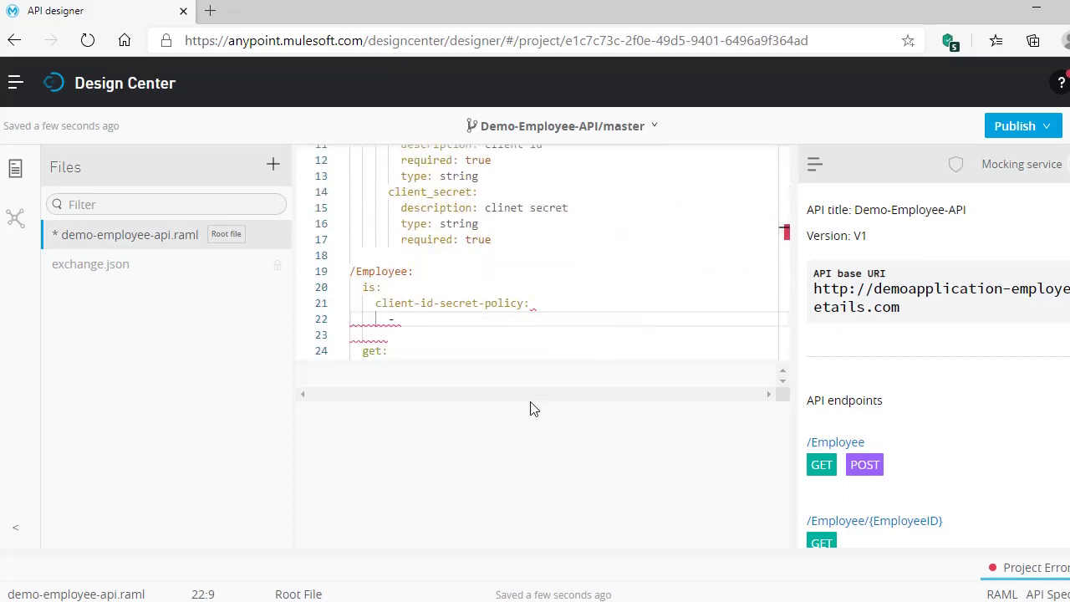
text(c)
key(BackSpace)
key(BackSpace)
key(ctrl+z)
- Bring up the Notepad++ notes containing the sample traits definition
scroll(616, 324, up, 1)
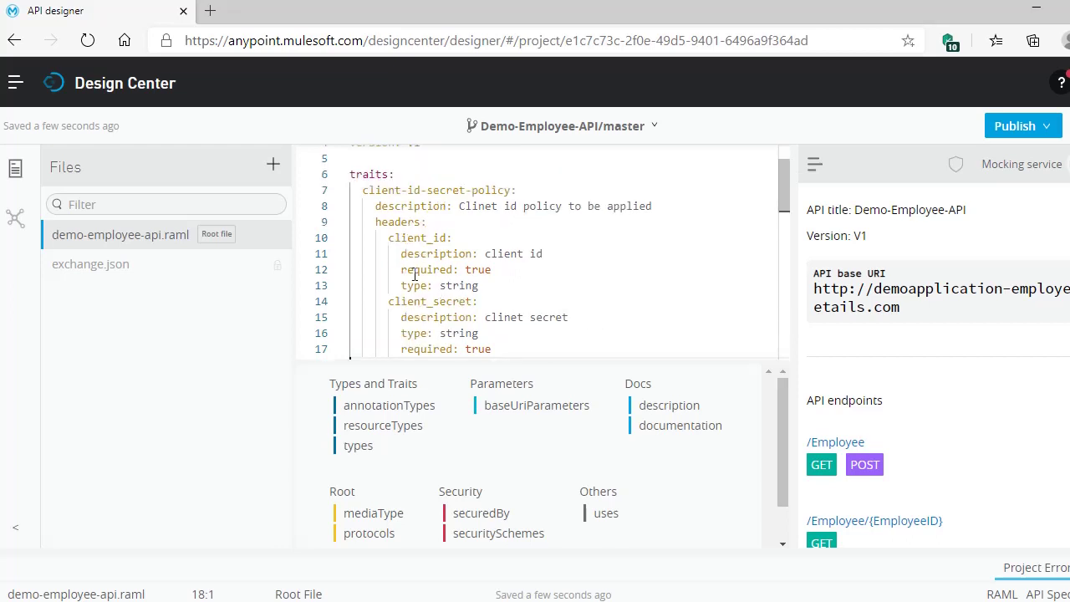
scroll(405, 282, down, 2)
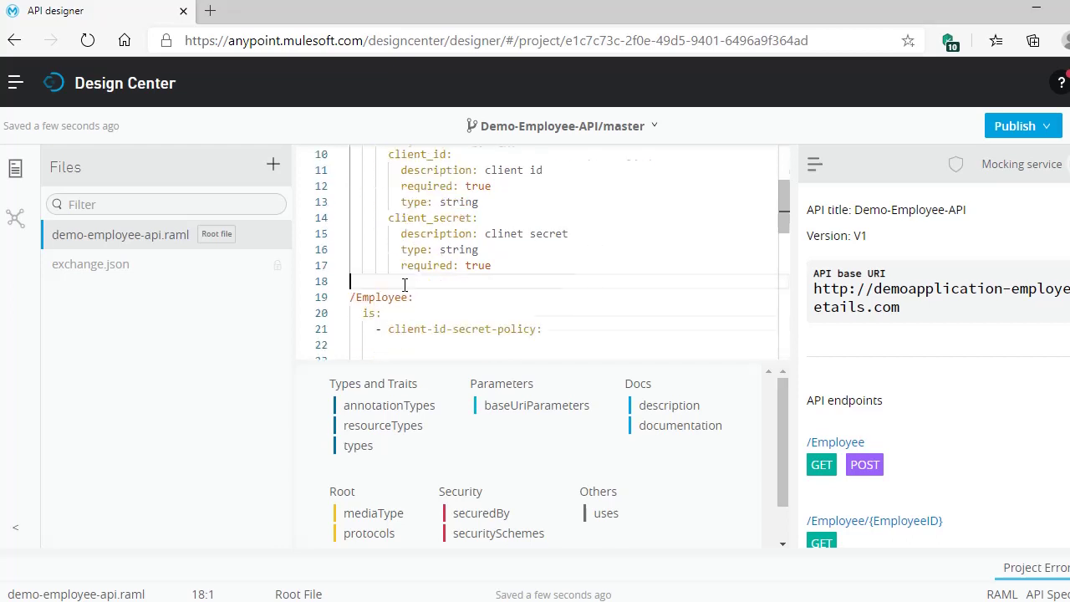
scroll(405, 282, up, 1)
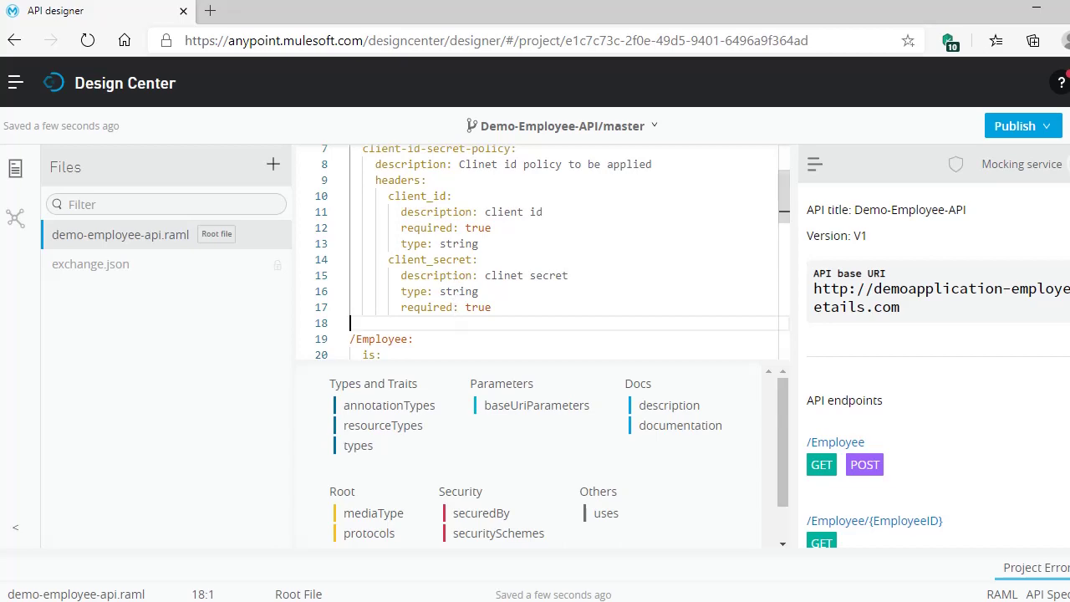
key(alt+Tab)
click(301, 356)
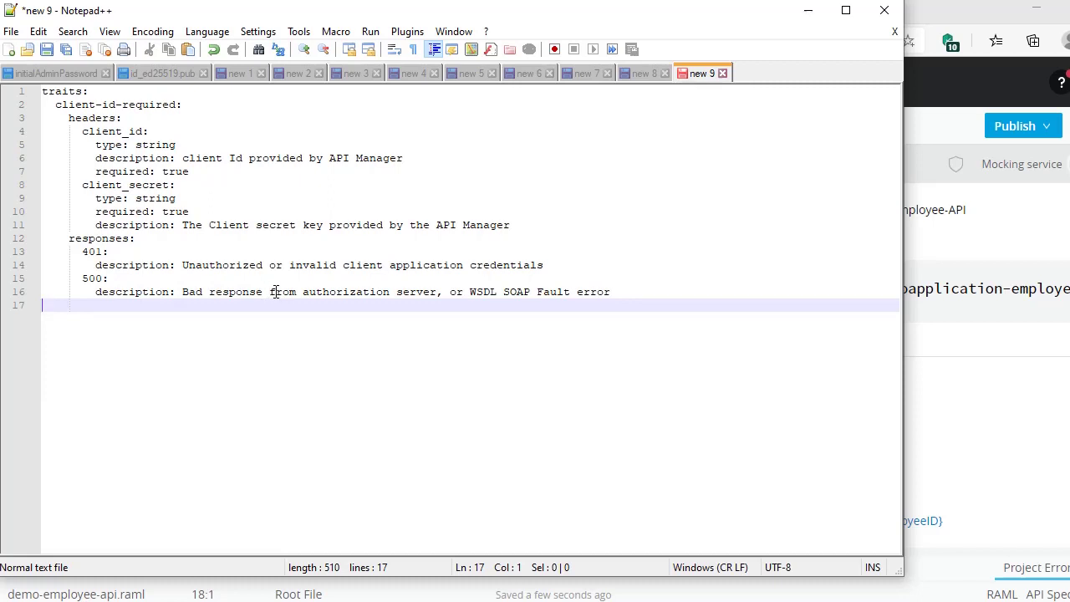
- Review the 401 and 500 response lines in Notepad++, then minimize the notes
click(275, 291)
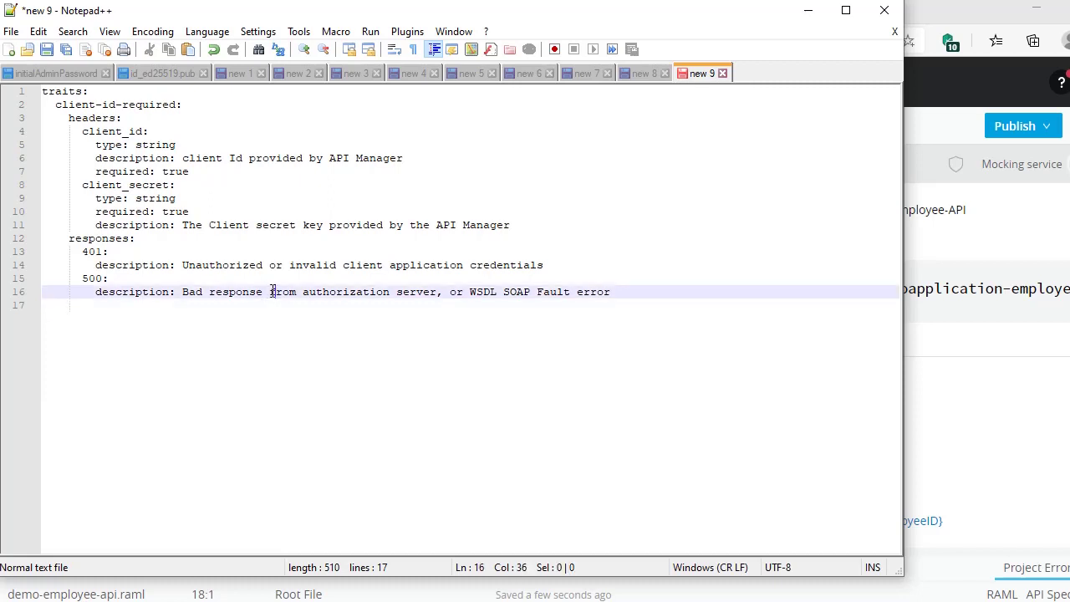
drag(92, 265, 93, 282)
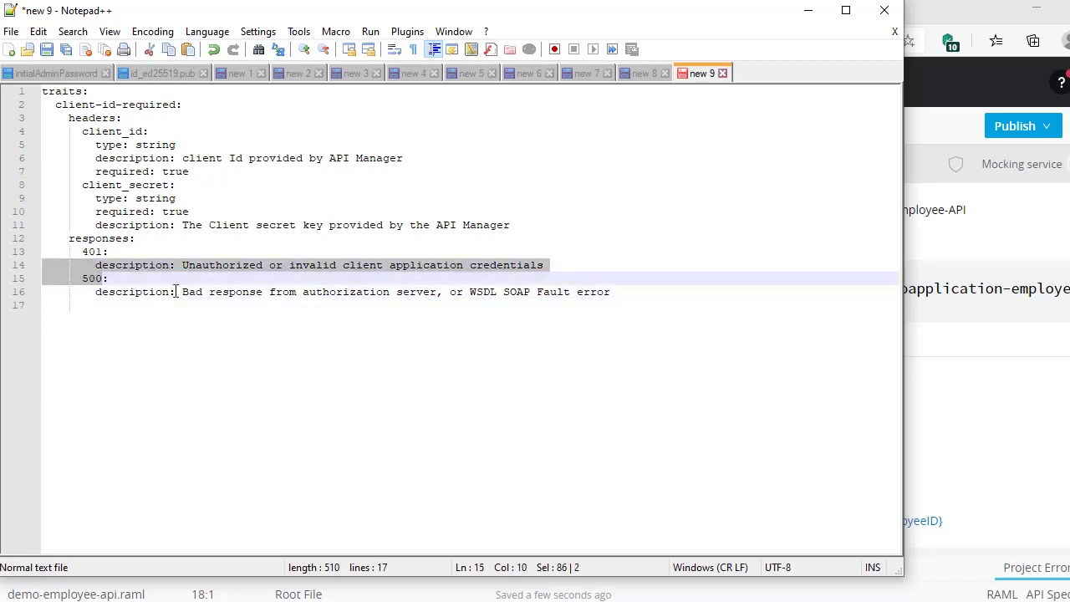
drag(205, 298, 210, 297)
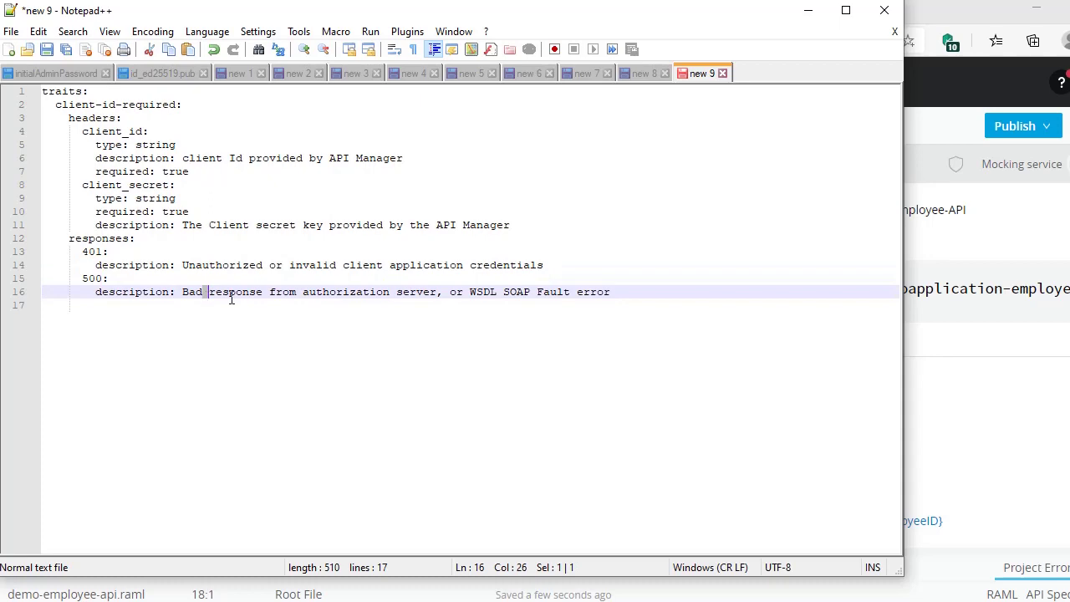
click(812, 16)
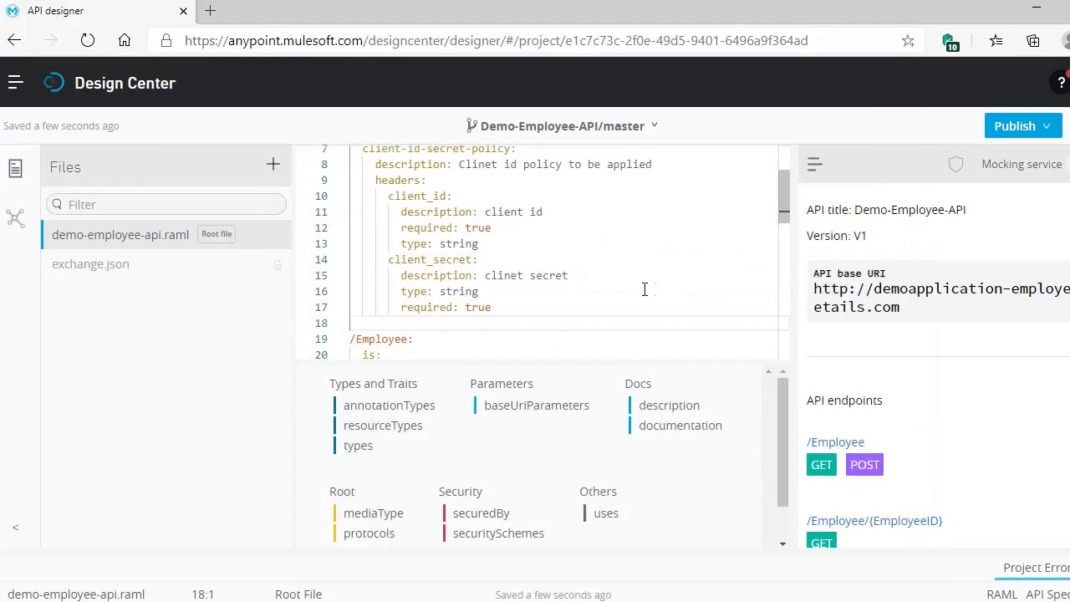
- Paste 401 and 500 responses under the trait headers, deleting ', or WSDL SOAP Fault error'
scroll(642, 290, down, 1)
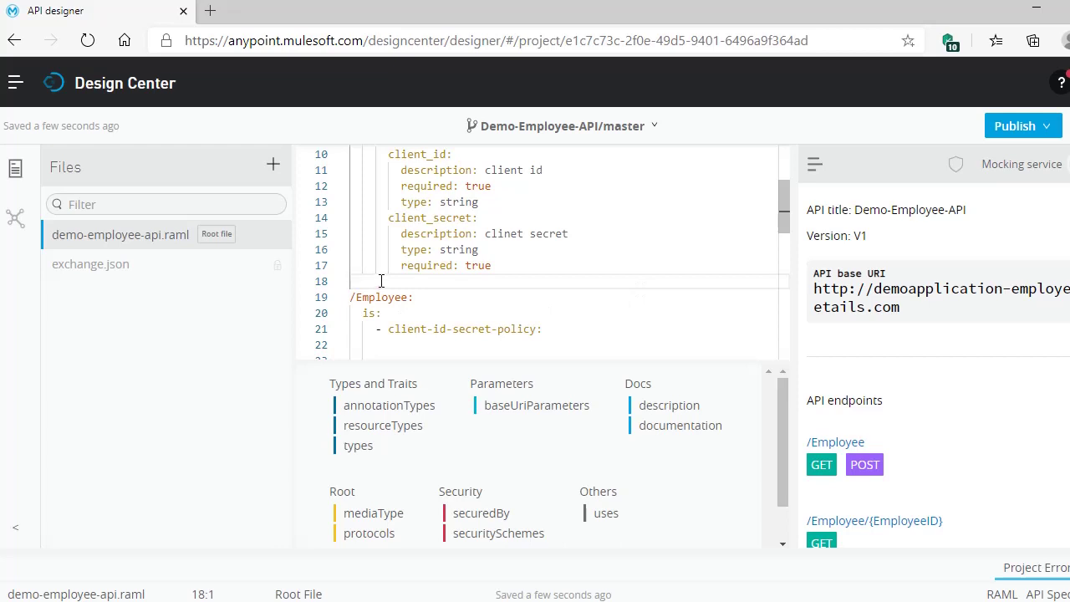
key(Tab)
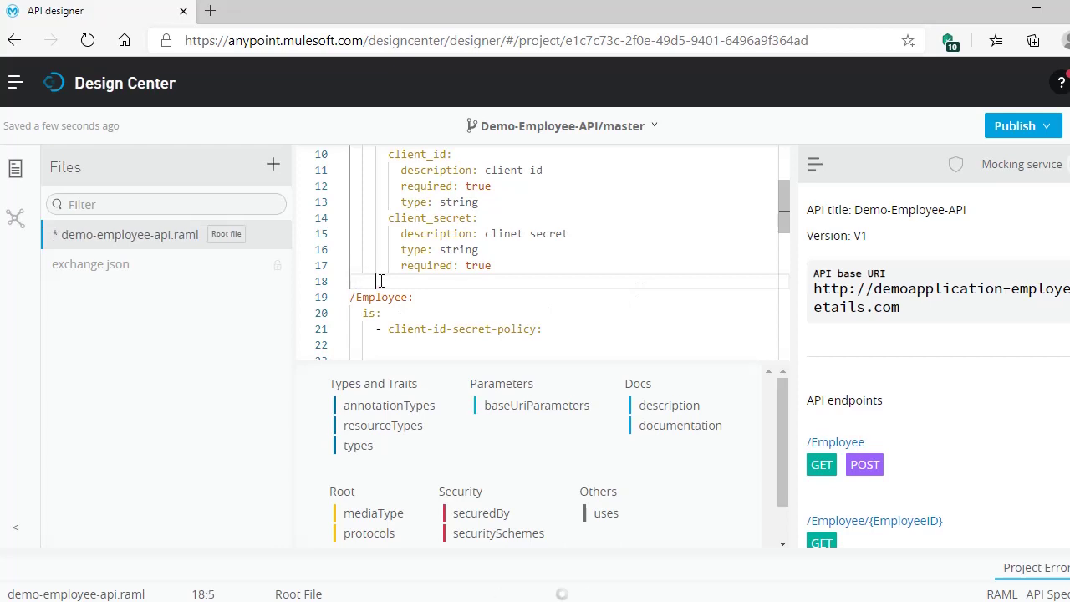
text(responses:       401:         description: Unauthorized or invalid client application credentials       500:         description: Bad response from authorization server, or WSDL SOAP Fault error)
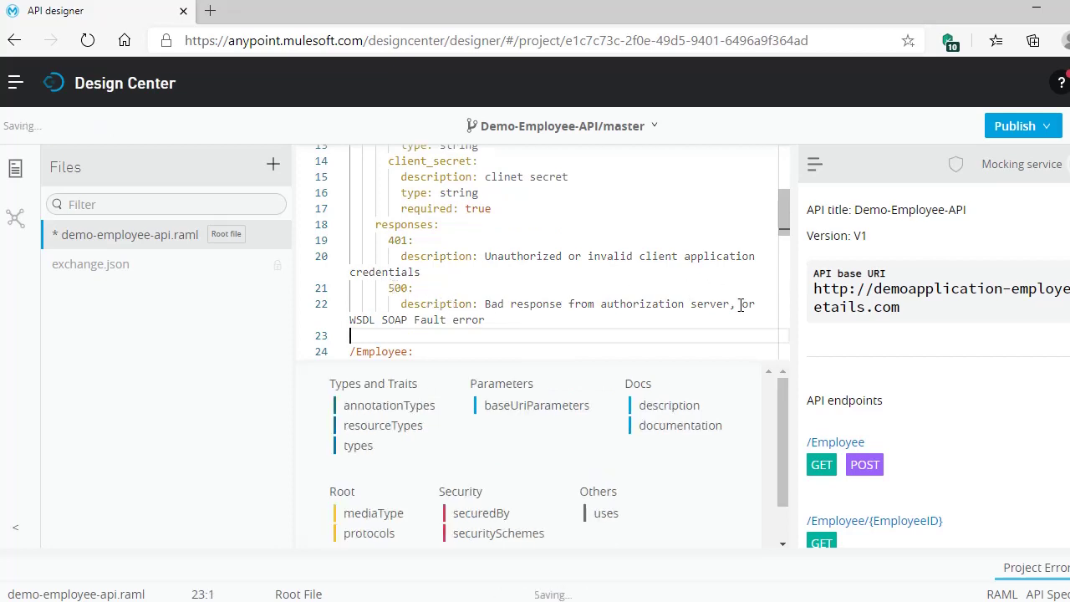
drag(730, 304, 739, 316)
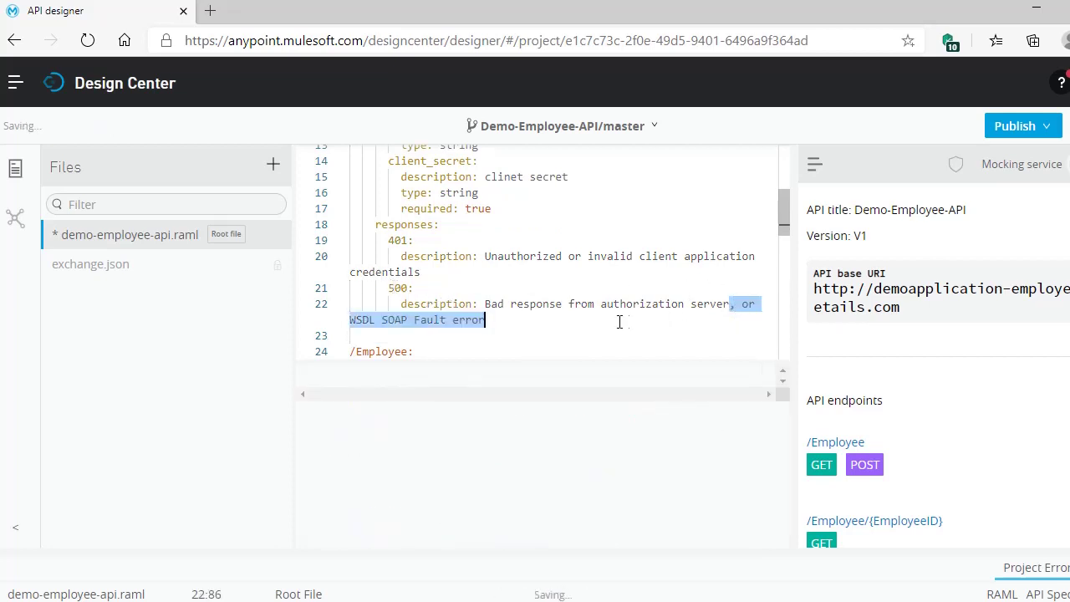
key(BackSpace)
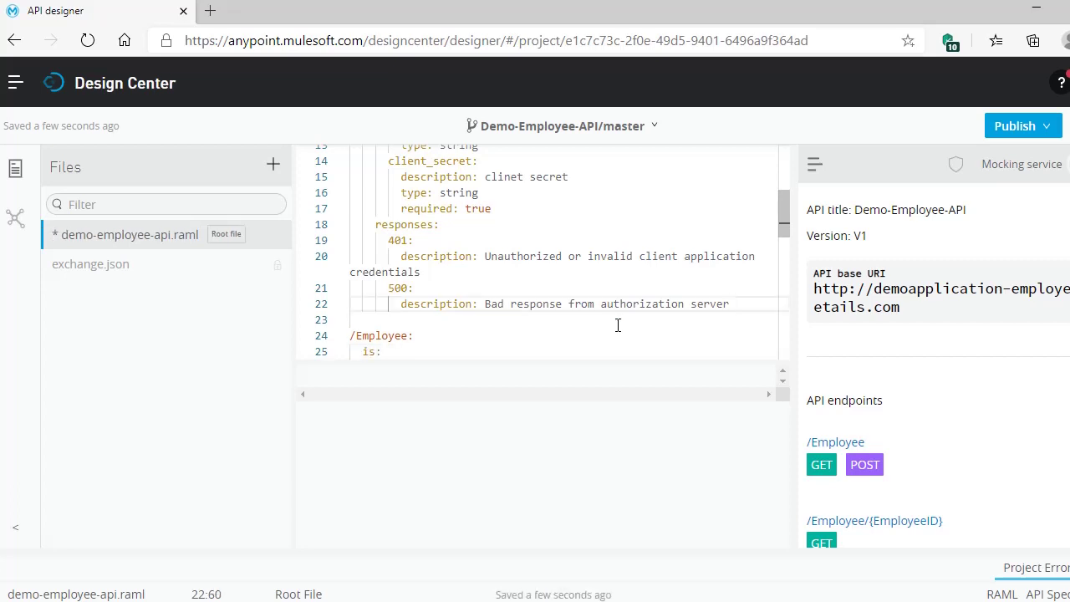
- Remove the empty line after the client-id-secret-policy reference under /Employee
scroll(616, 323, down, 2)
click(402, 297)
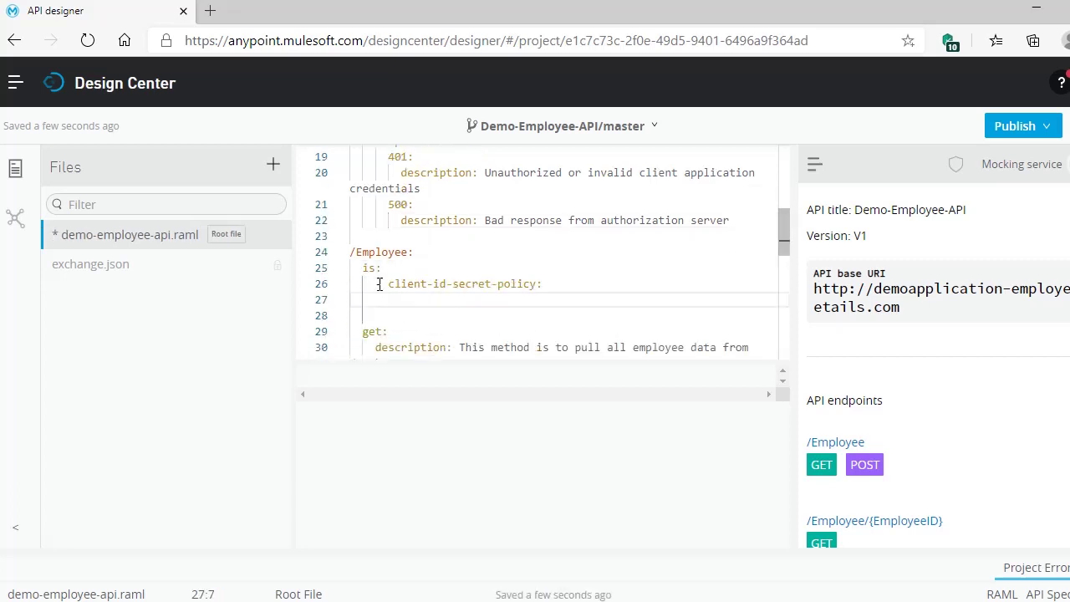
click(416, 252)
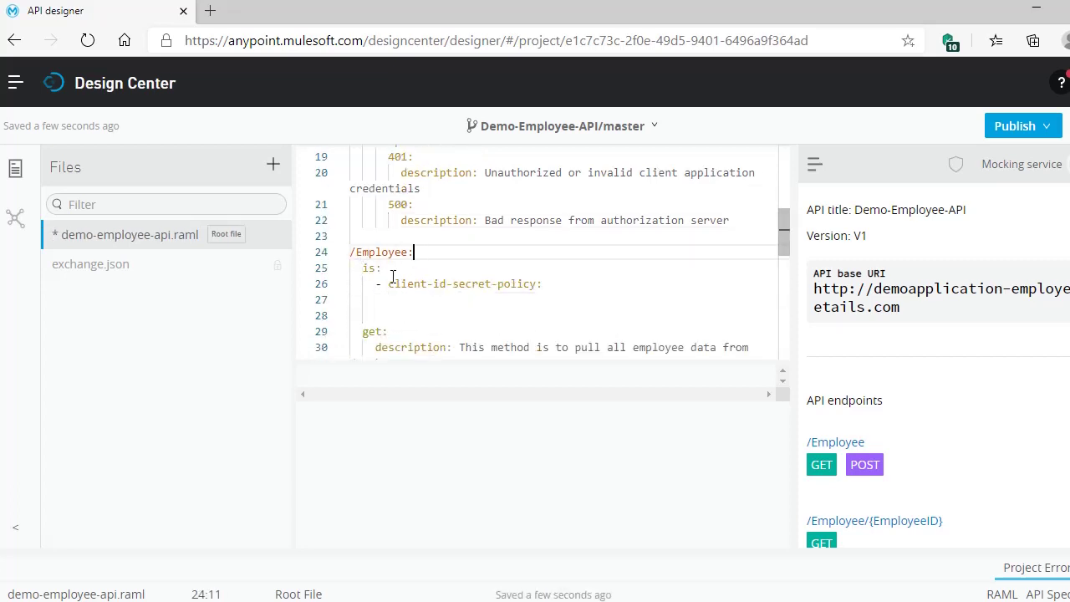
click(391, 286)
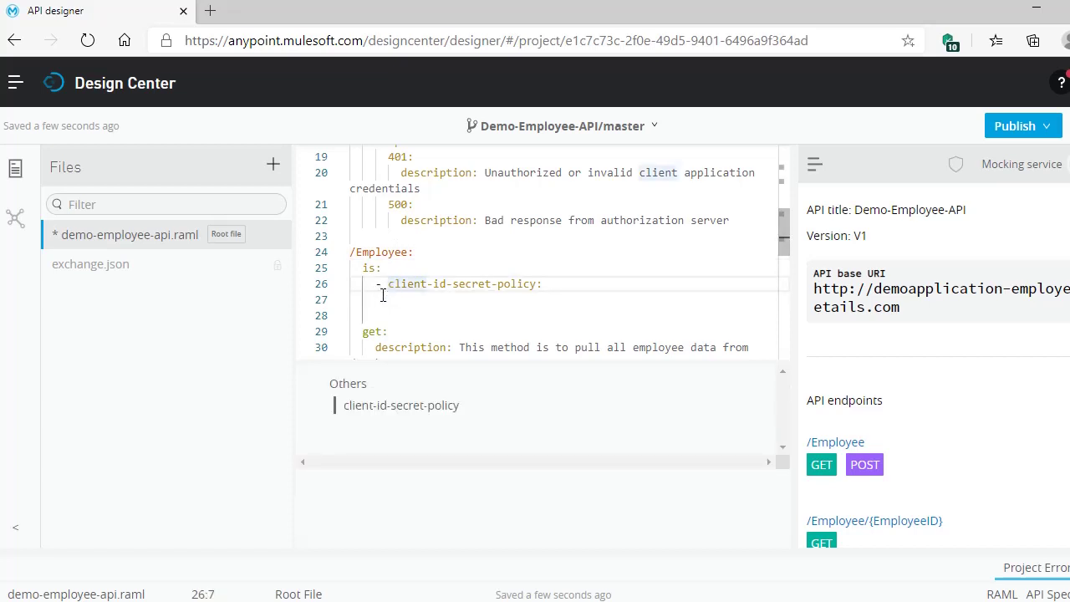
click(542, 283)
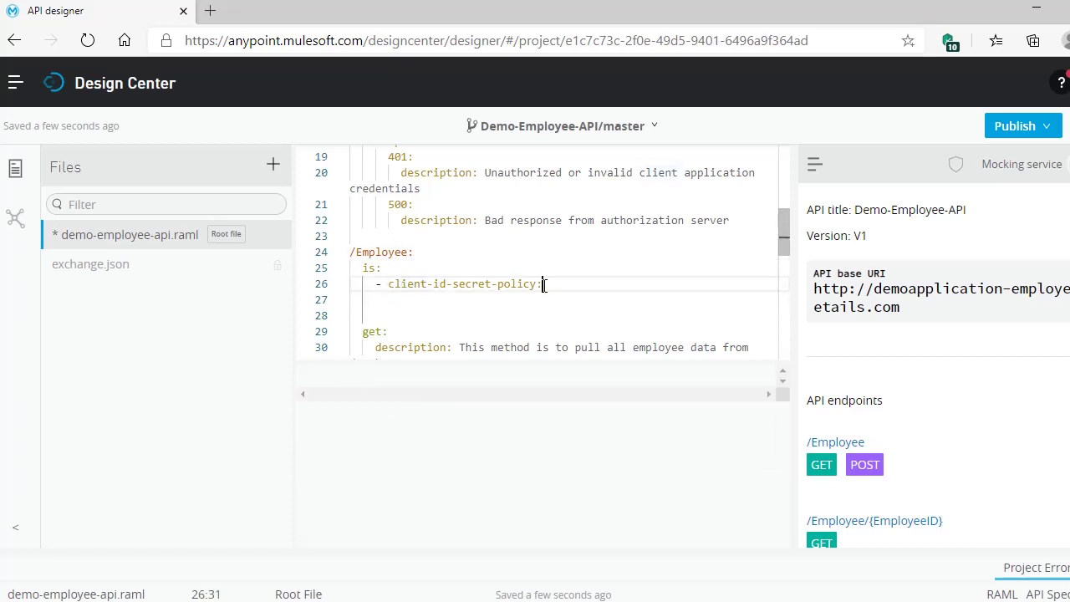
key(Delete)
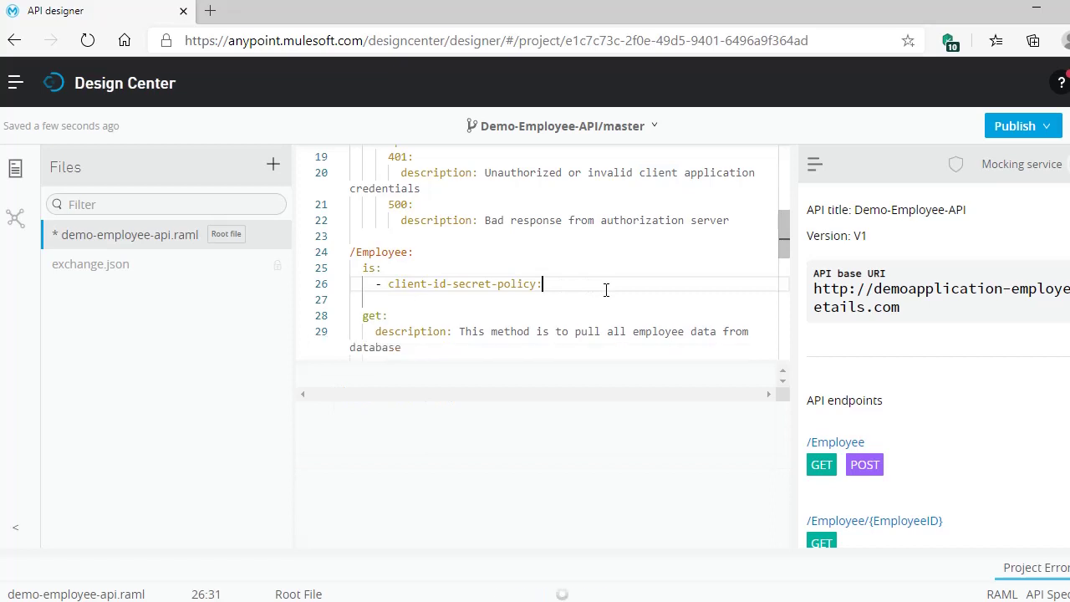
scroll(606, 289, down, 8)
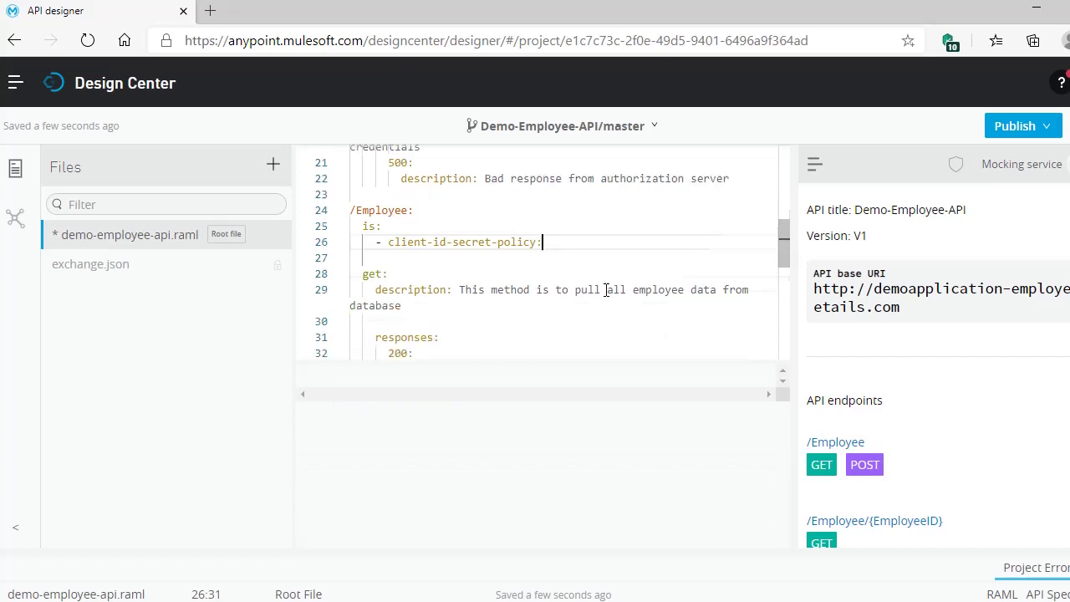
scroll(606, 289, up, 8)
scroll(606, 289, up, 6)
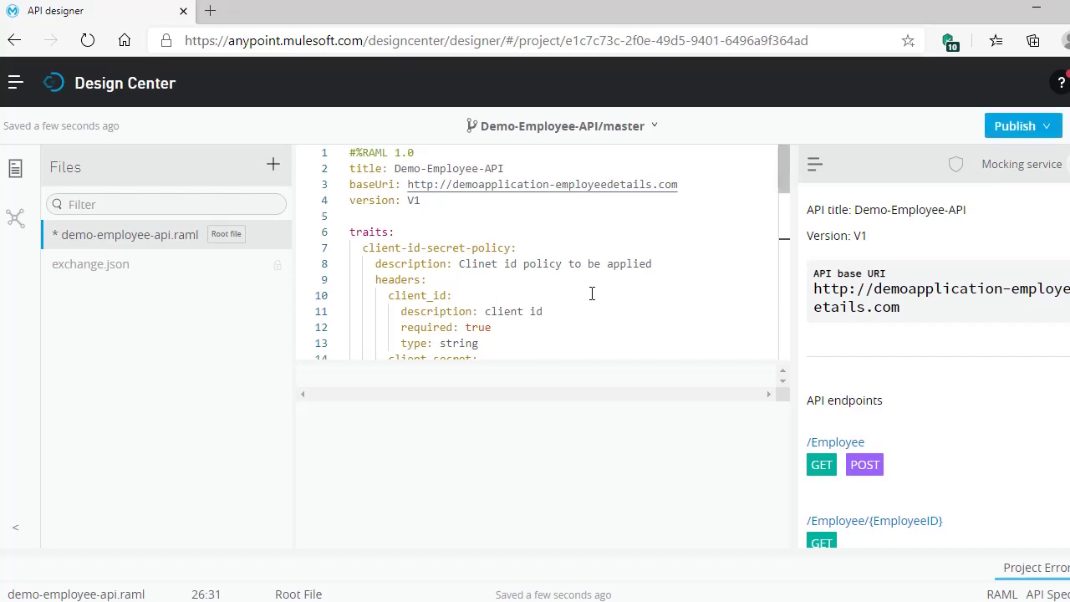
- Correct 'Clinet' to 'Client' in the trait and client_secret descriptions
click(488, 266)
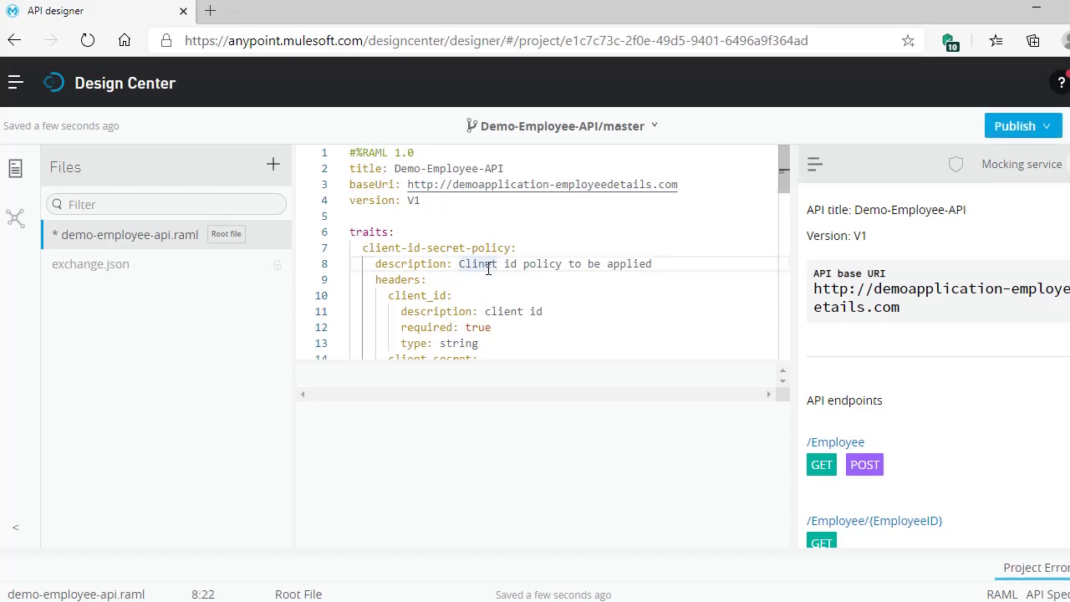
scroll(487, 316, down, 1)
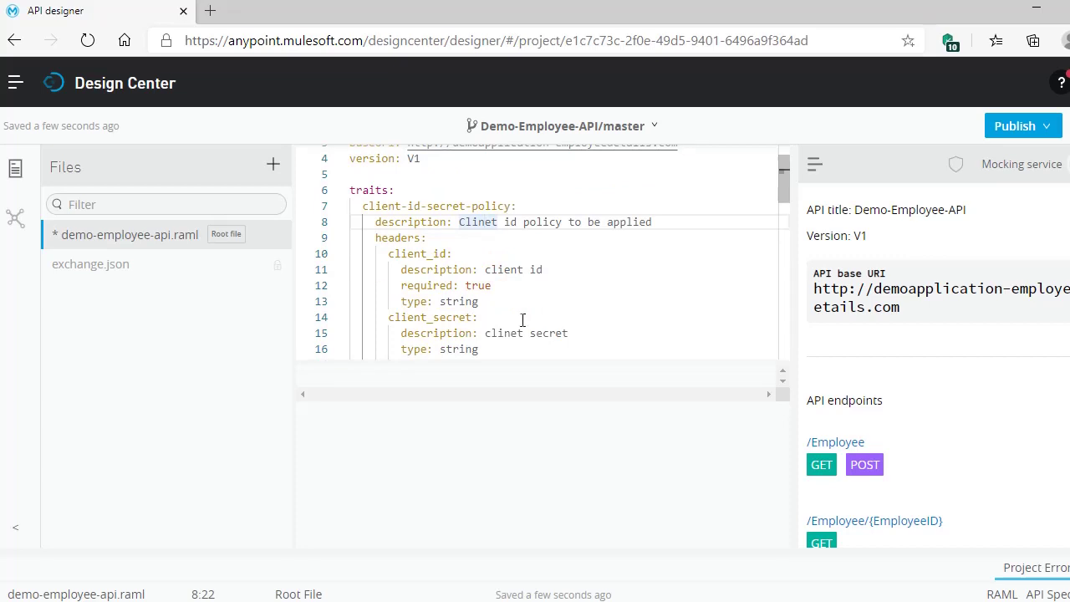
key(BackSpace)
key(Right)
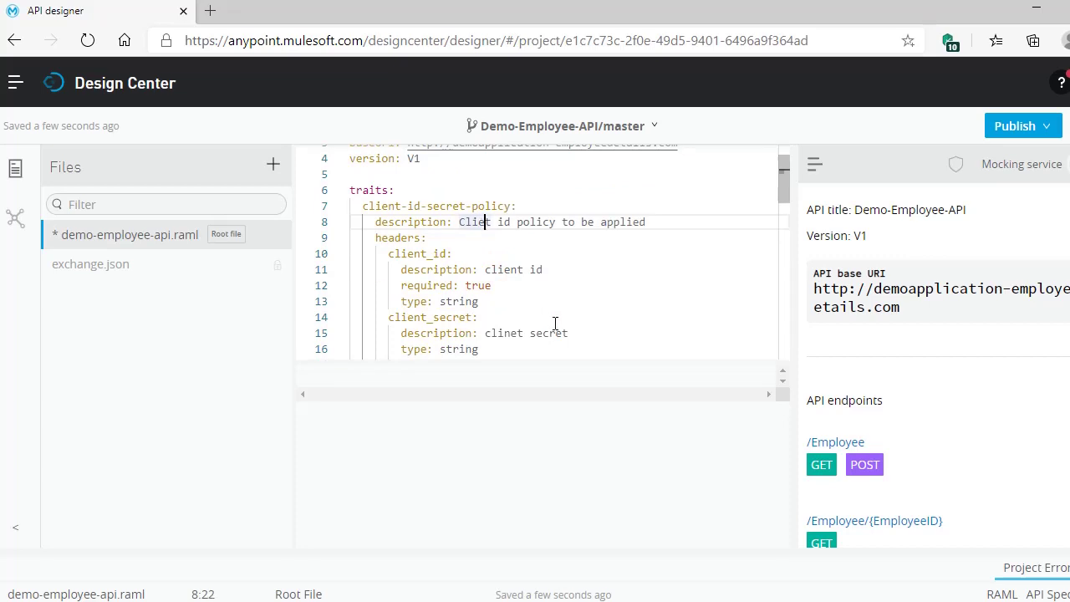
text(n)
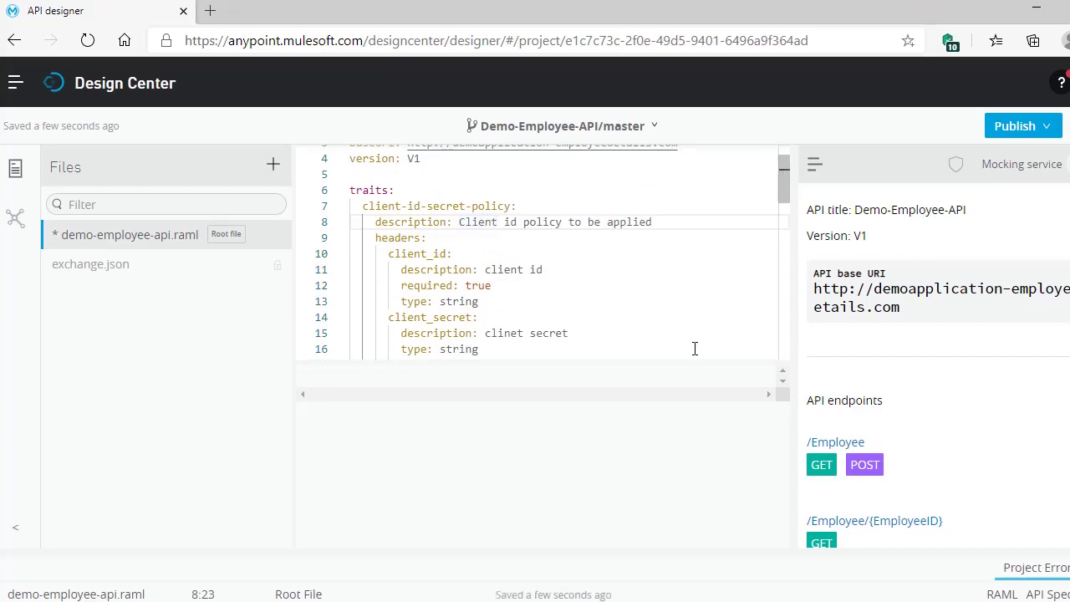
click(515, 333)
key(BackSpace)
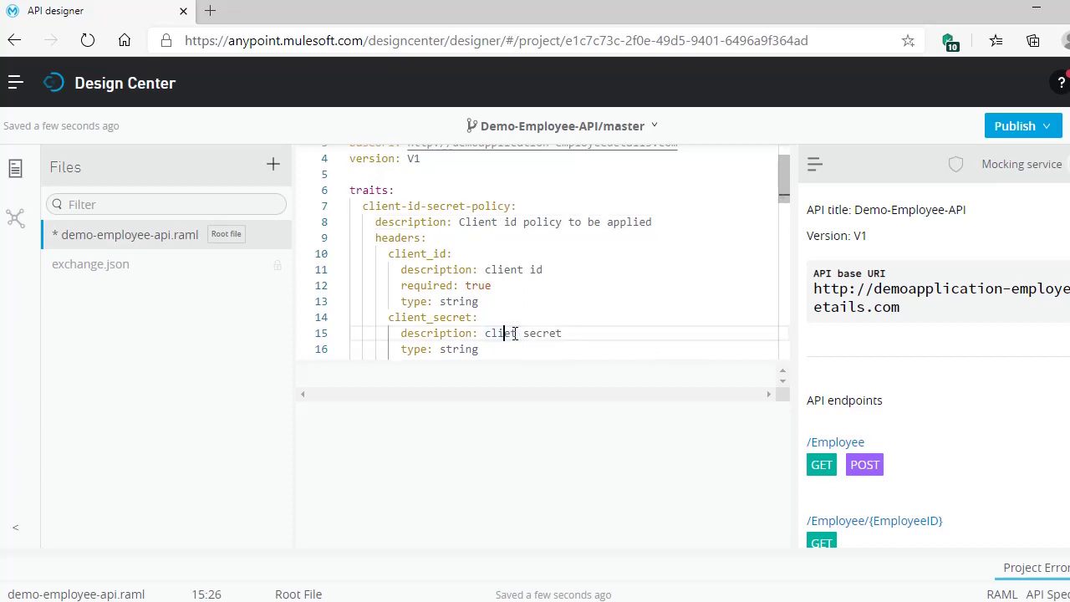
key(Right)
text(n)
- Publish the Demo-Employee-API specification to Exchange as asset version 1.0.1
click(1044, 130)
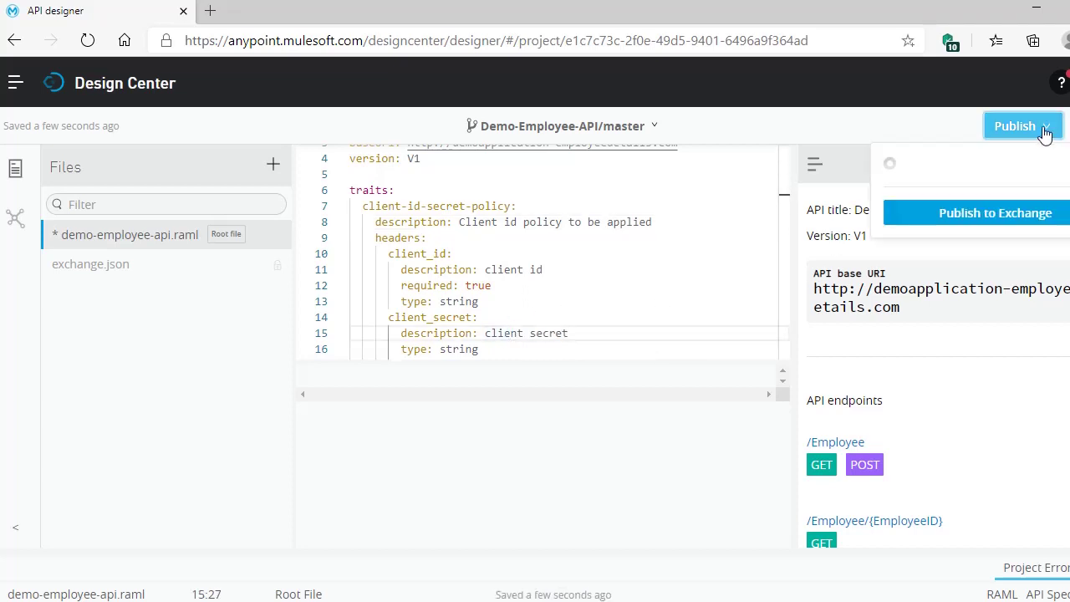
click(980, 279)
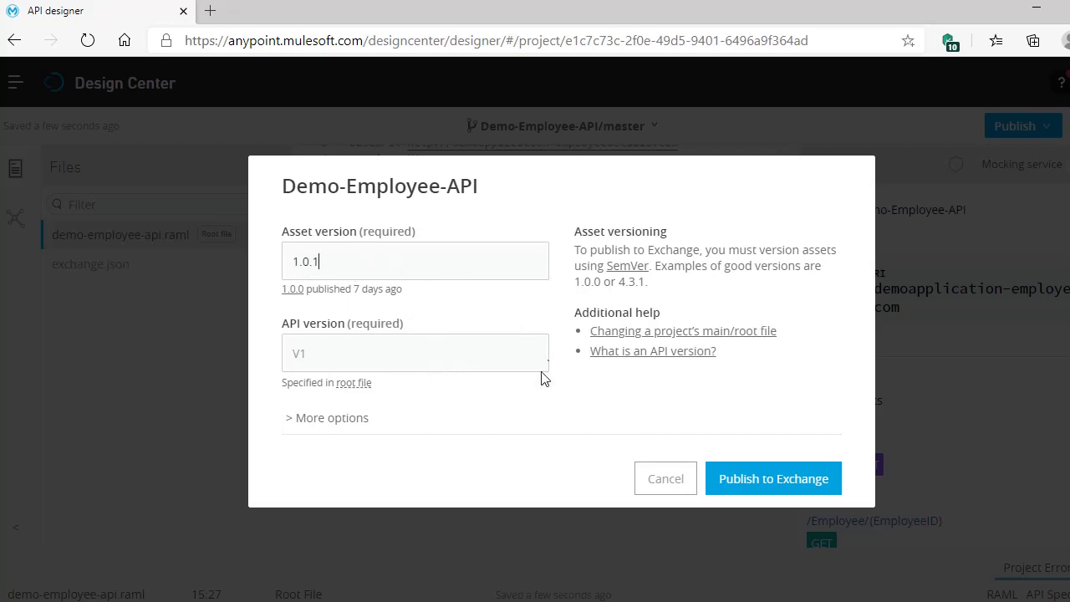
click(726, 483)
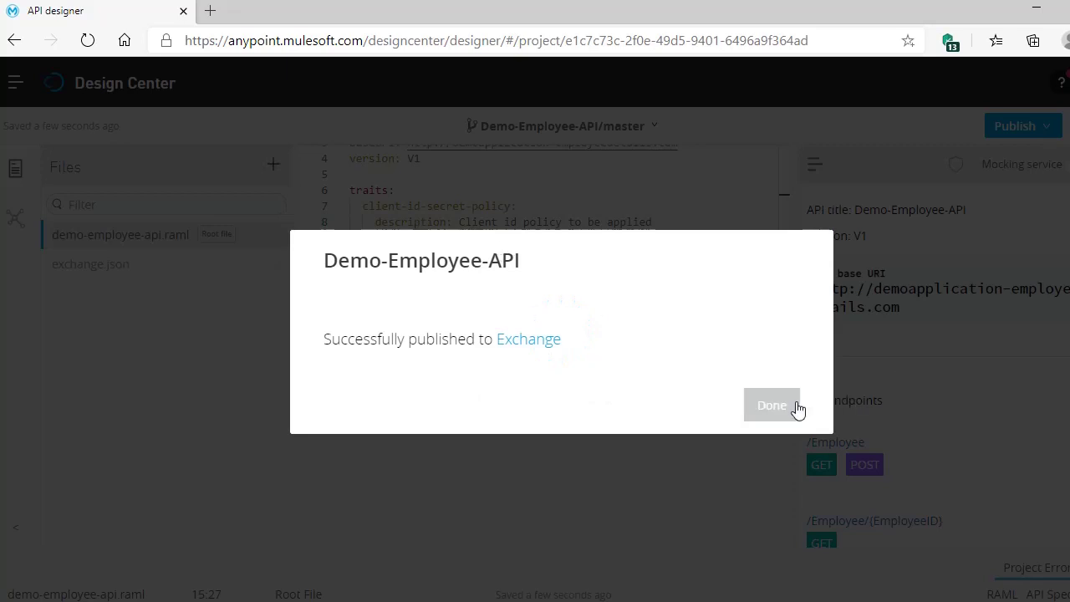
click(793, 406)
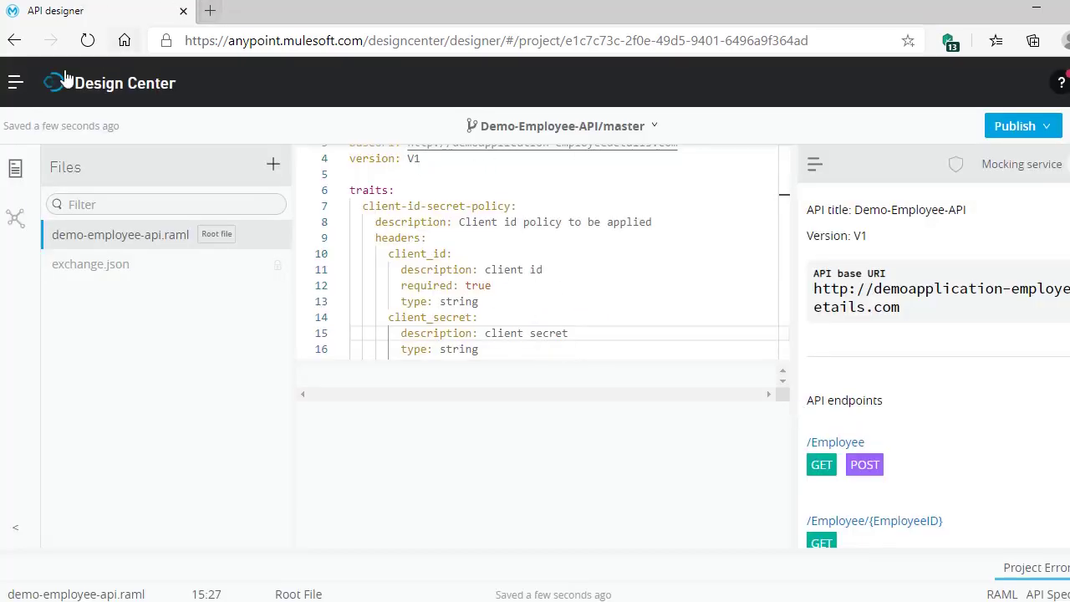
- Open API Manager in a new tab and go to the Demo-Employee-API V1 instance settings
click(16, 84)
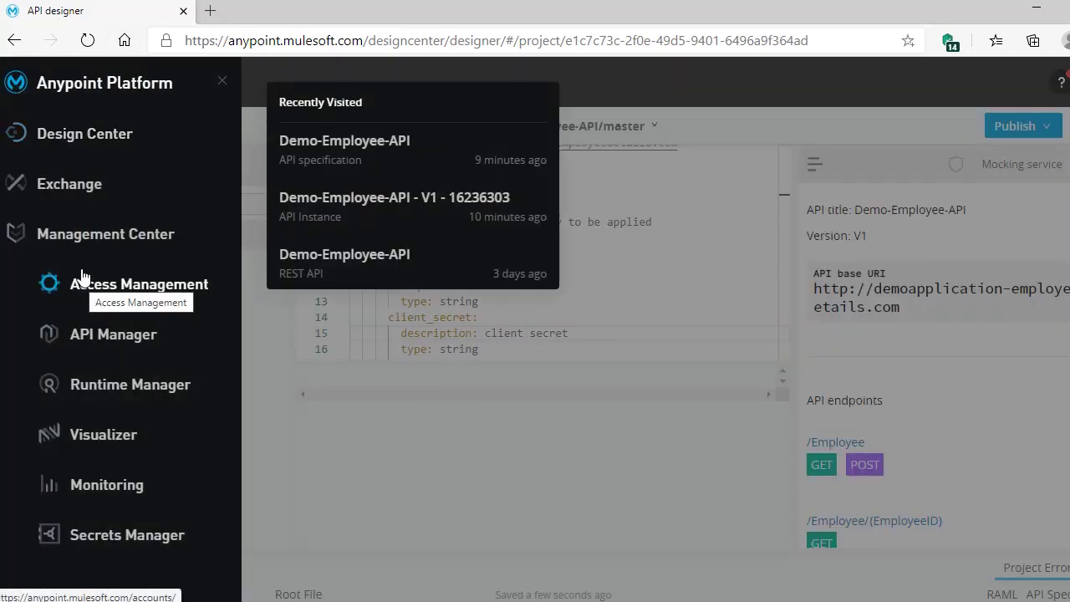
right_click(97, 331)
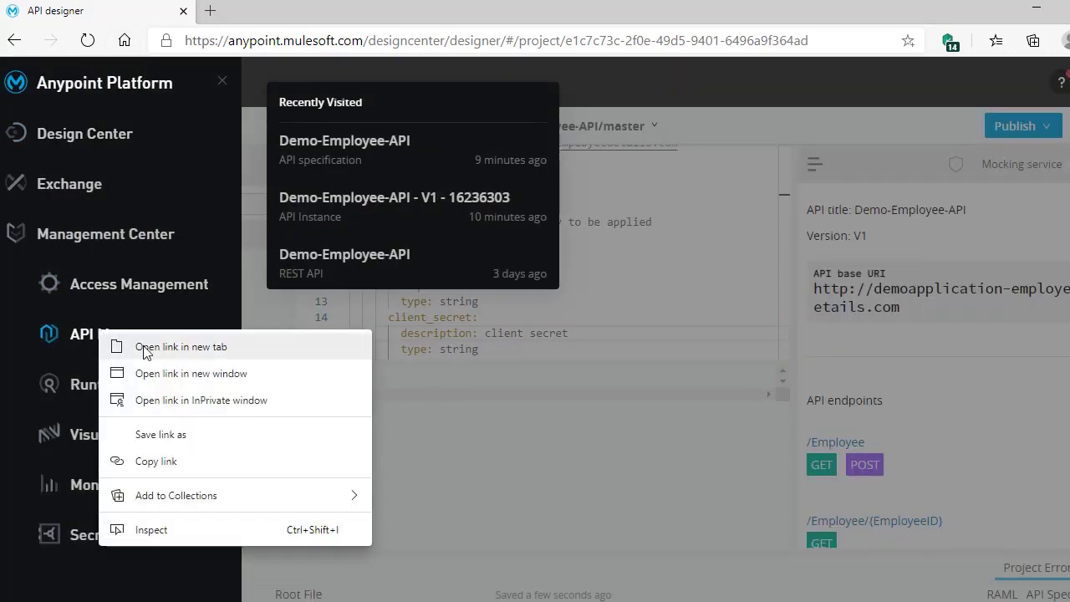
click(148, 348)
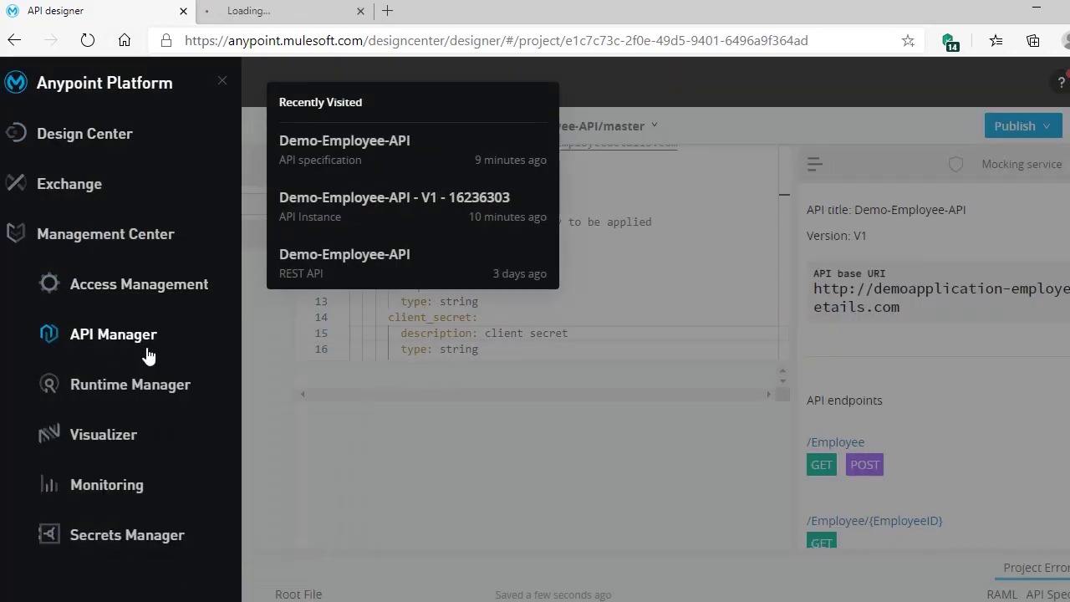
click(264, 16)
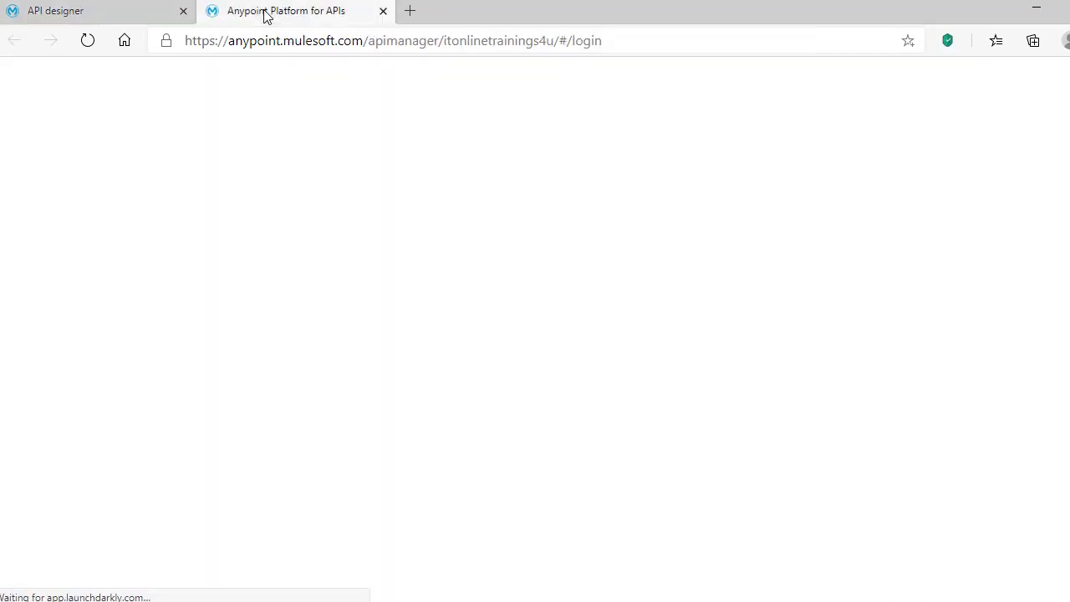
click(105, 15)
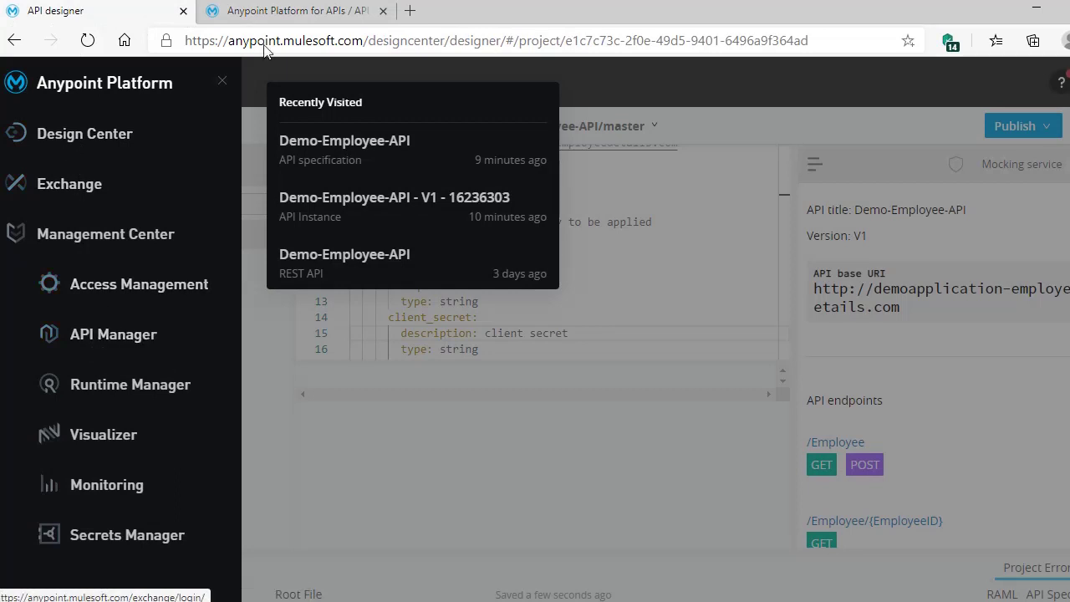
click(269, 16)
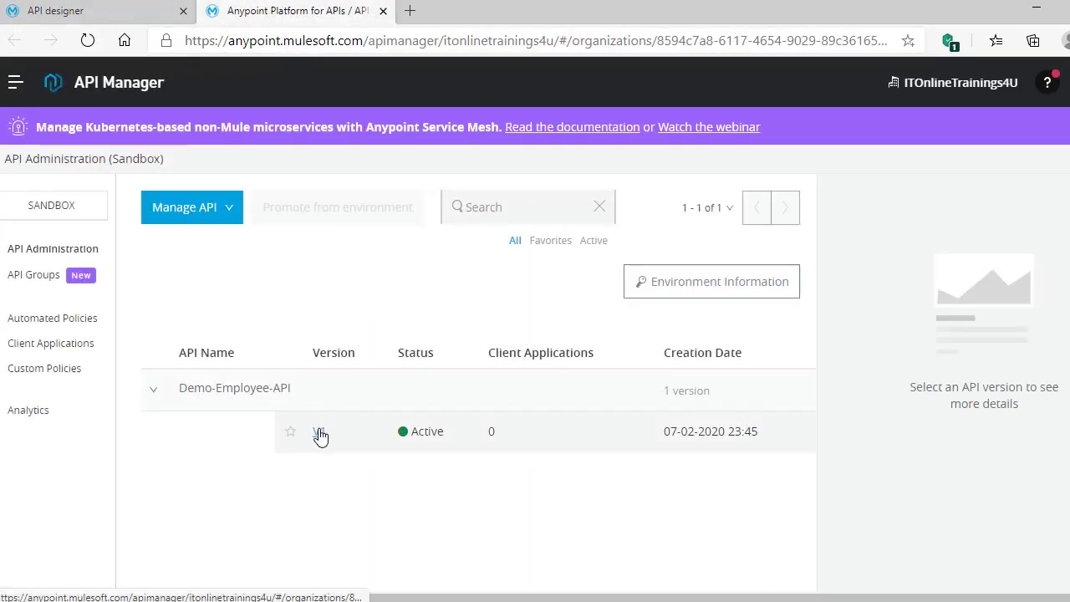
click(320, 433)
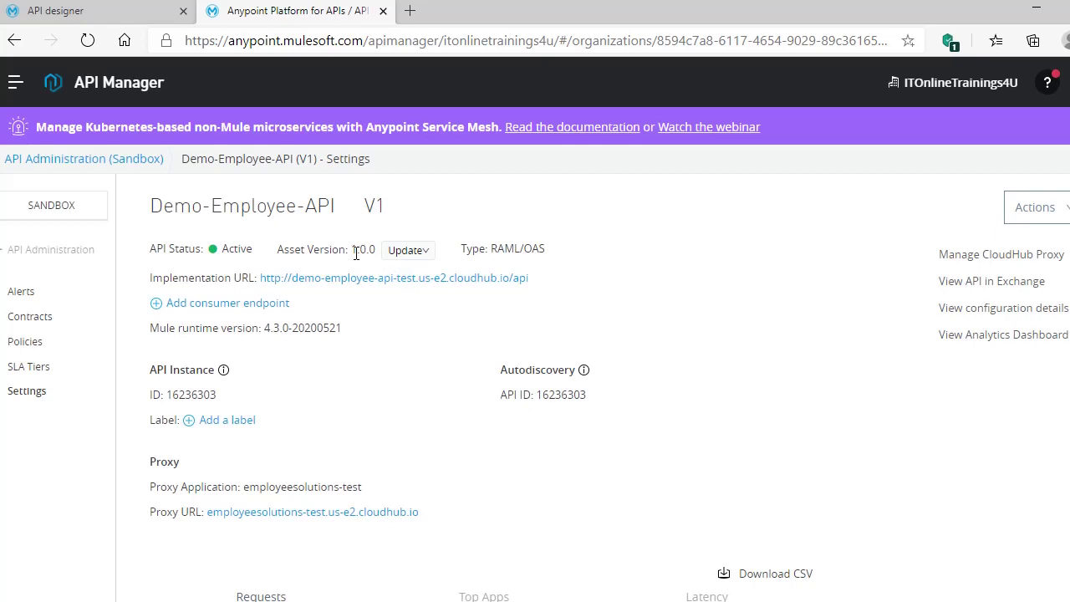
- Update the V1 instance's asset version from 1.0.0 to 1.0.1
drag(352, 251, 380, 251)
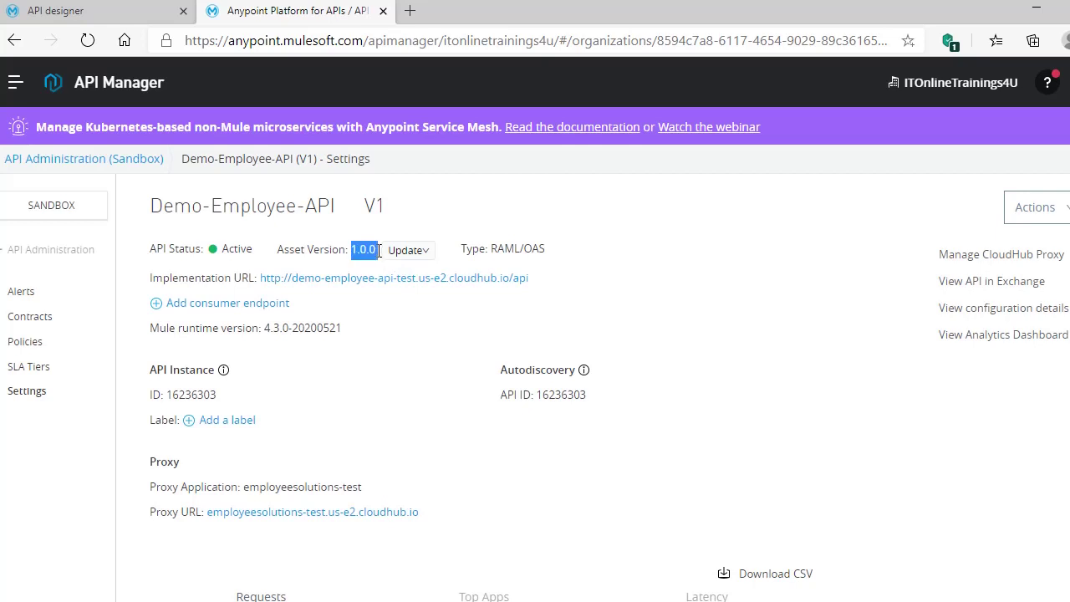
click(425, 256)
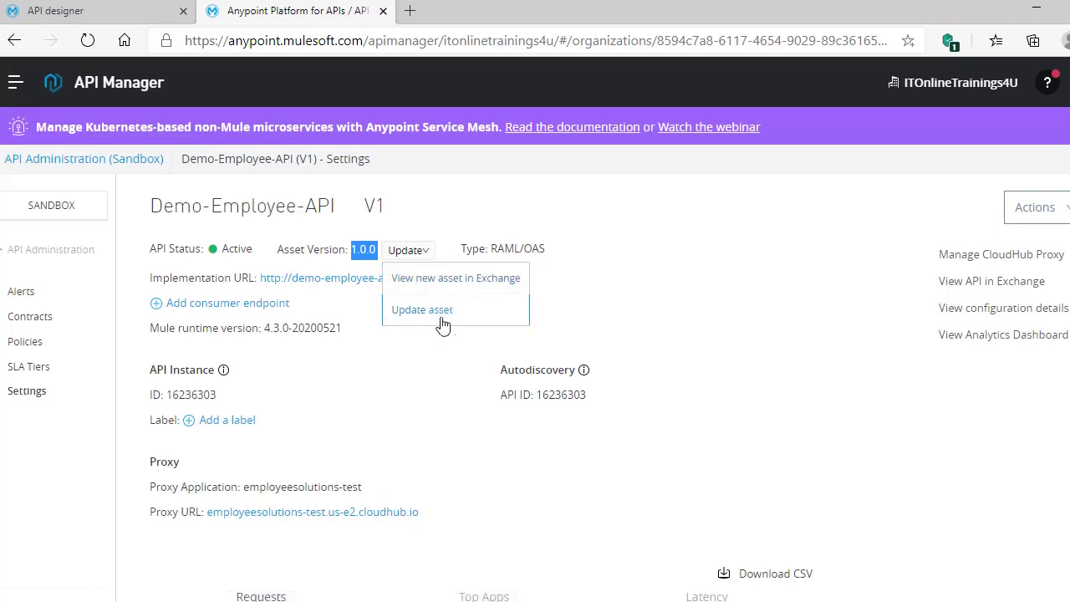
click(415, 314)
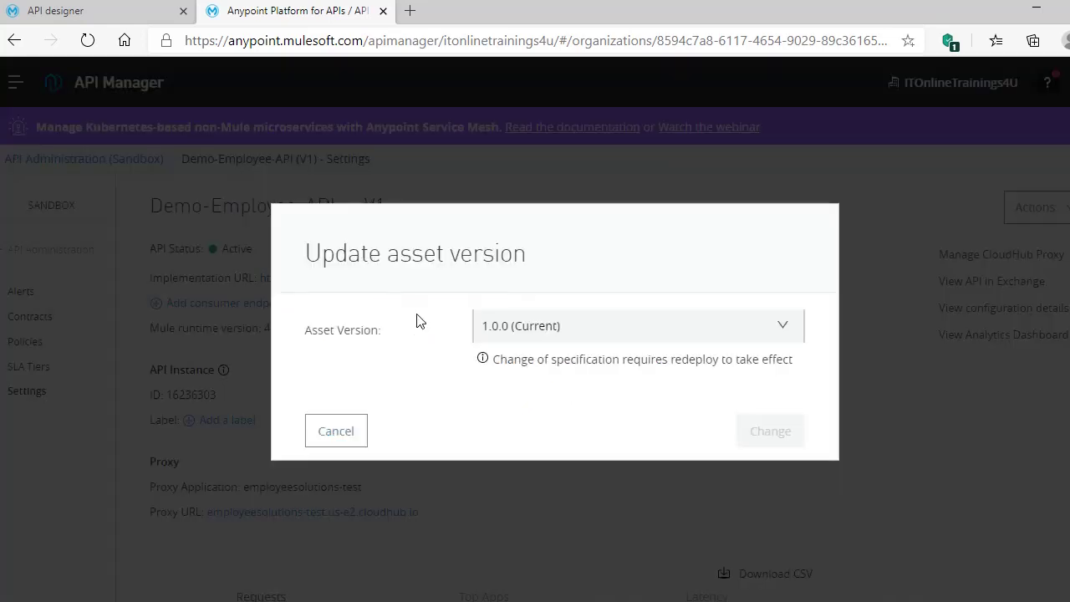
click(782, 327)
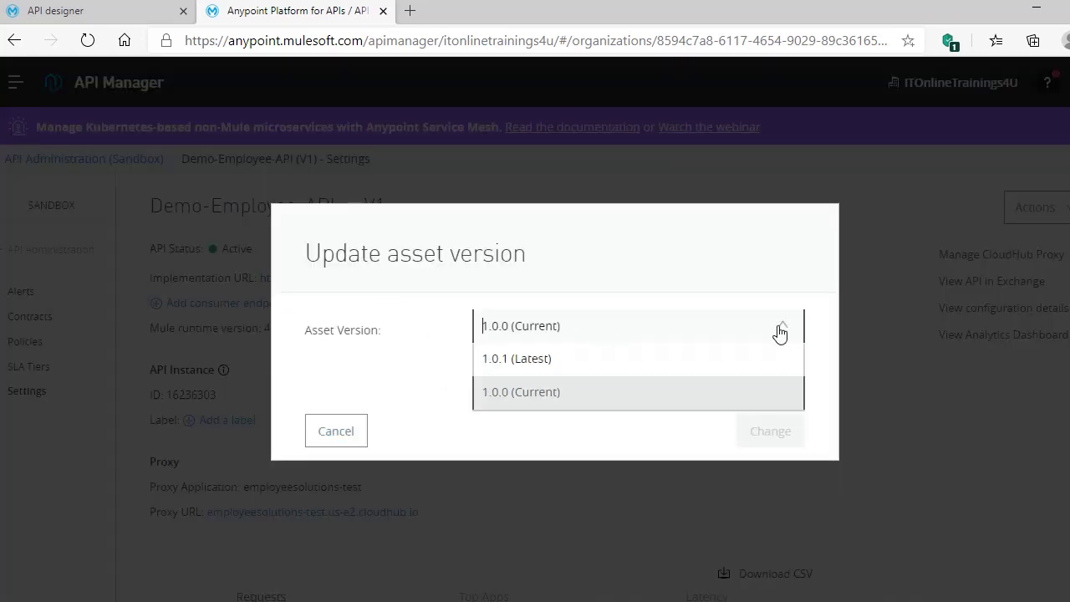
click(513, 360)
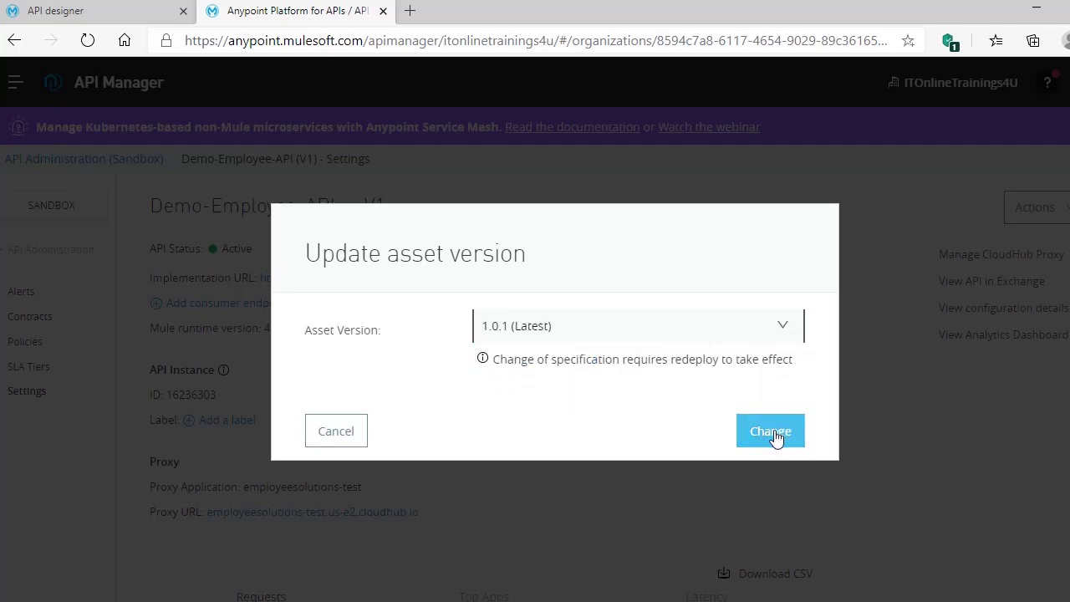
click(783, 333)
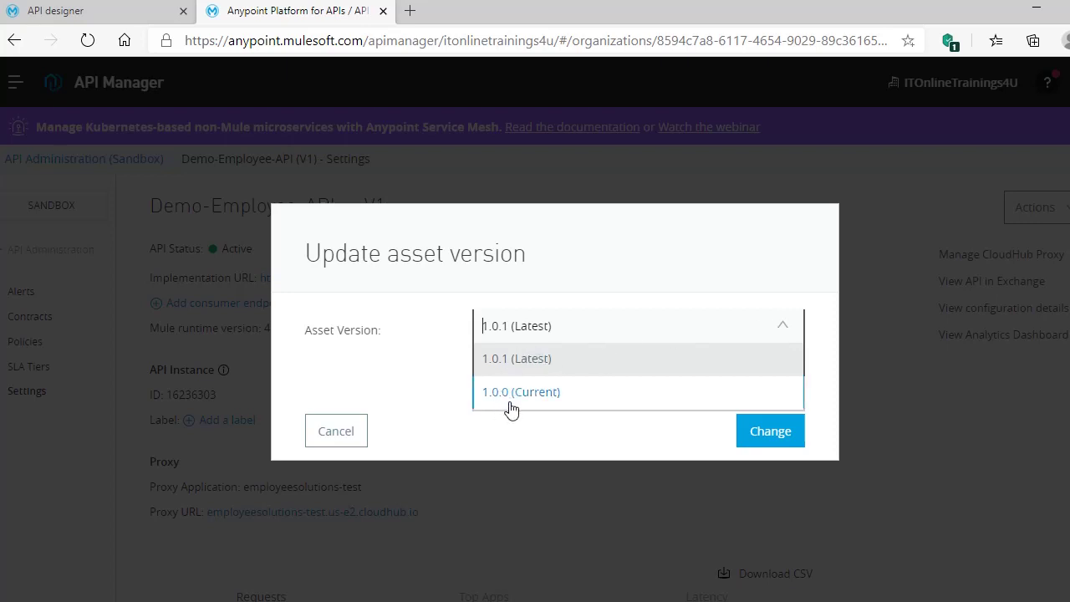
click(494, 360)
click(788, 433)
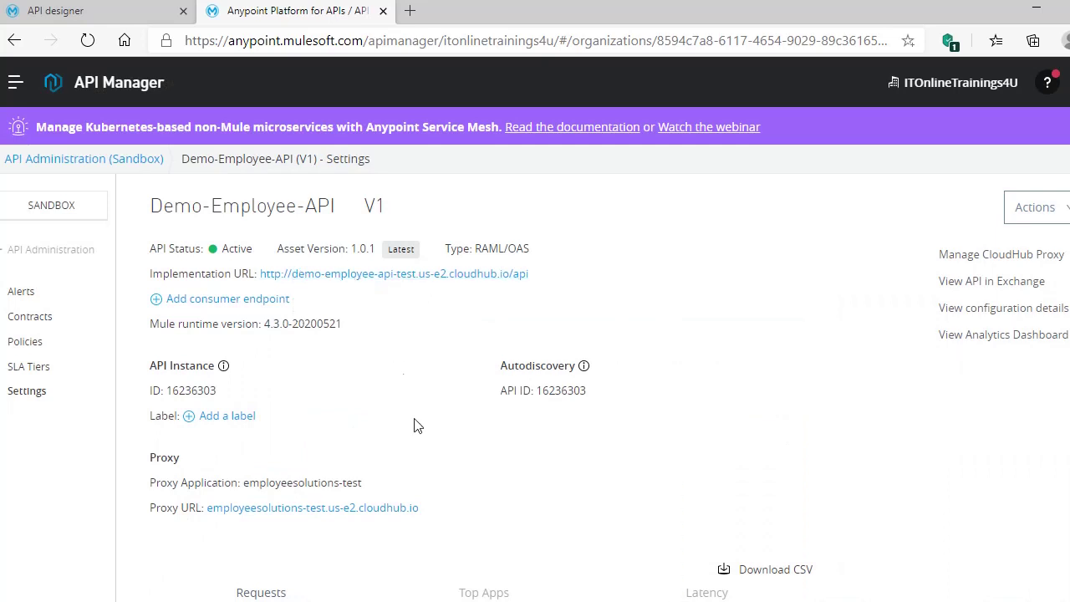
- Redeploy the employeesolutions-test proxy to CloudHub, dismiss the success message, and return to Postman
scroll(413, 425, down, 3)
scroll(114, 430, down, 6)
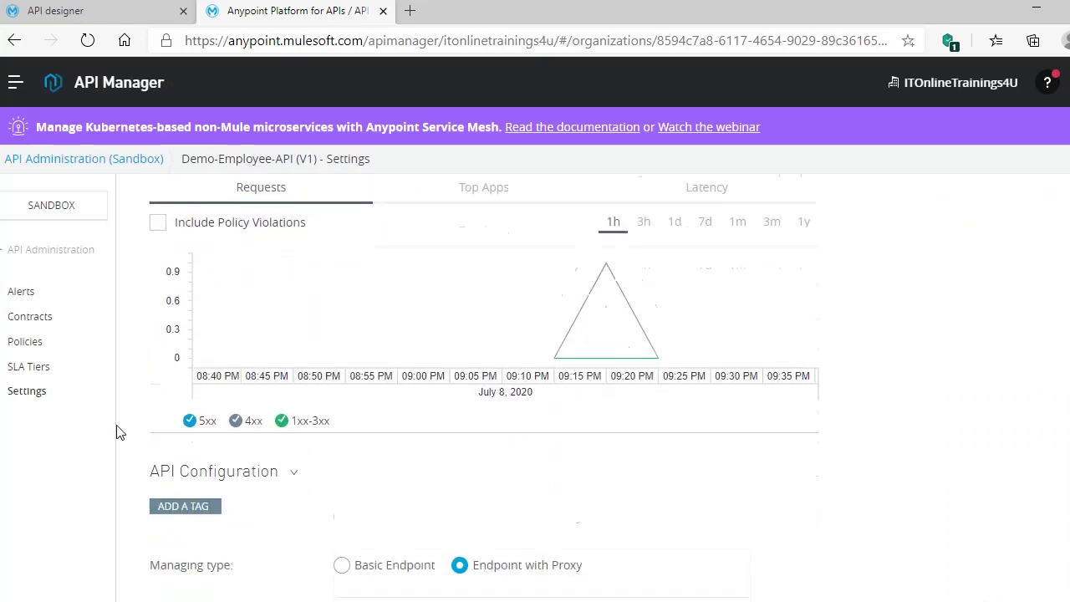
scroll(79, 360, up, 8)
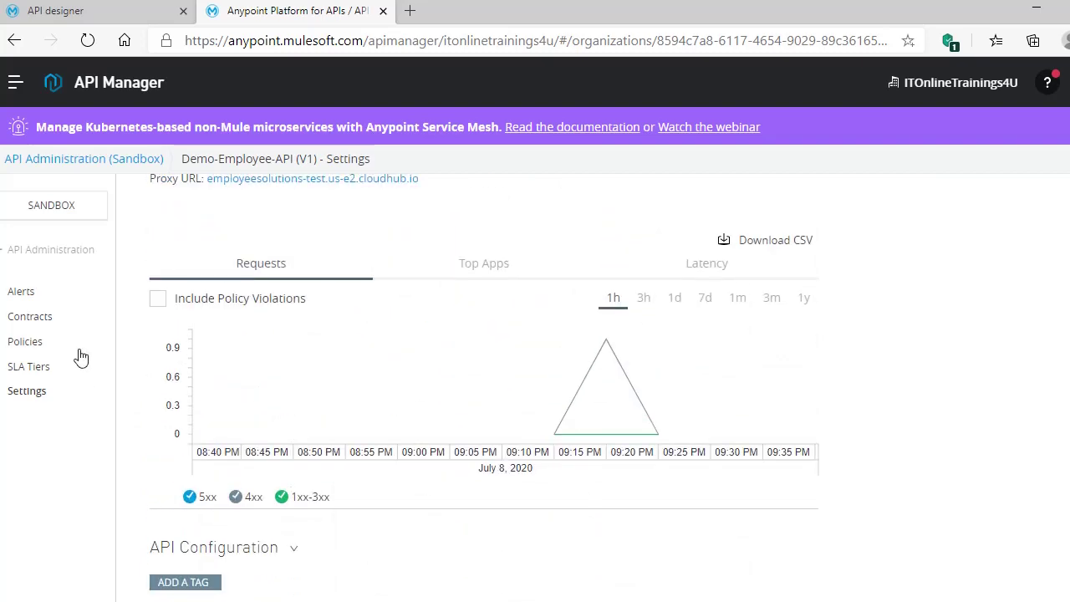
scroll(79, 312, down, 4)
scroll(79, 312, down, 5)
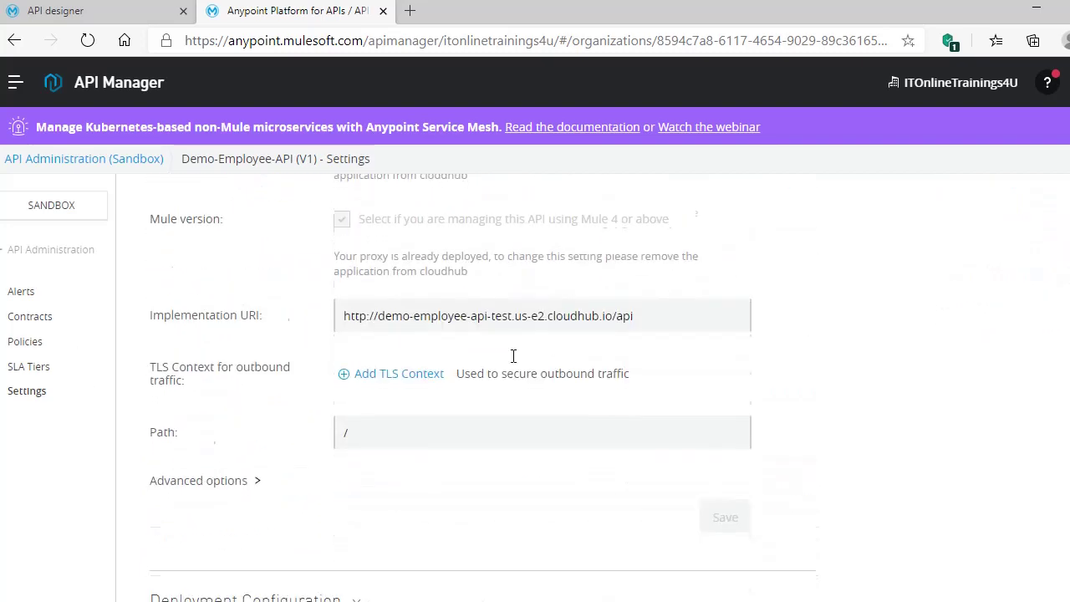
scroll(513, 356, down, 3)
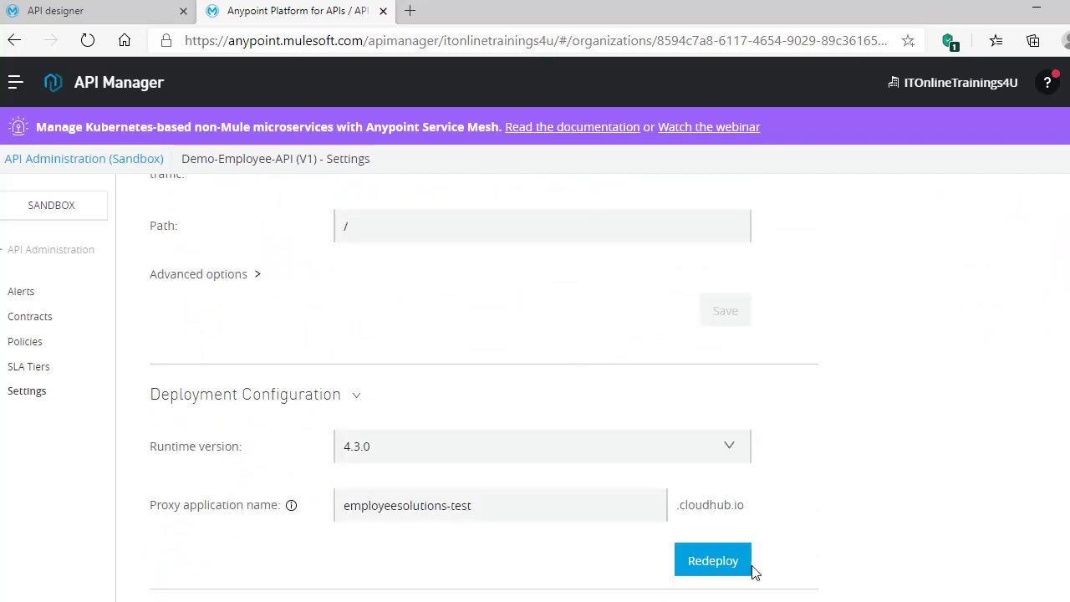
click(721, 561)
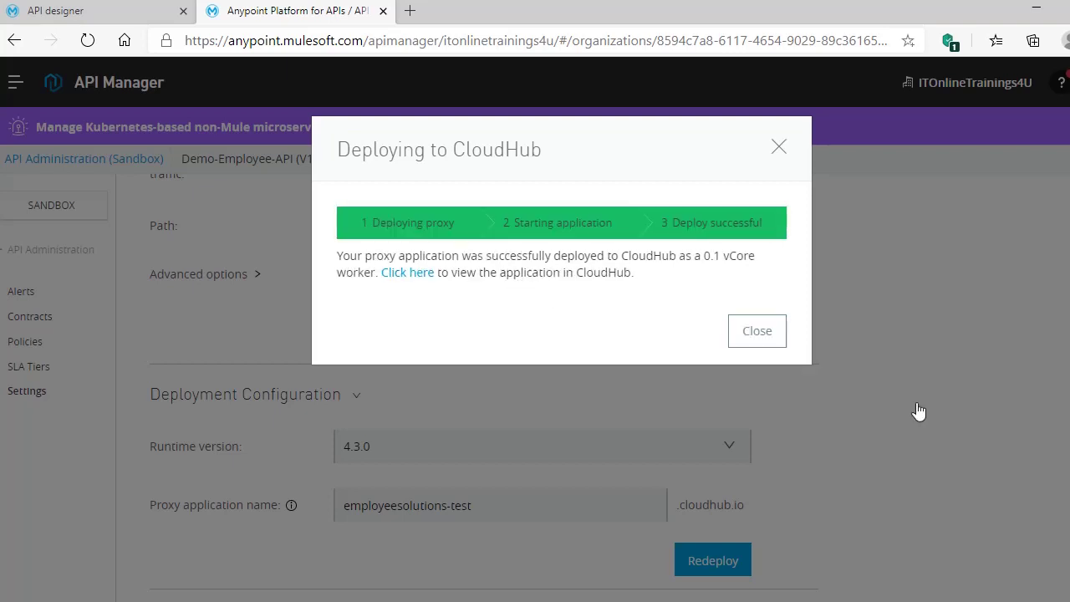
click(757, 332)
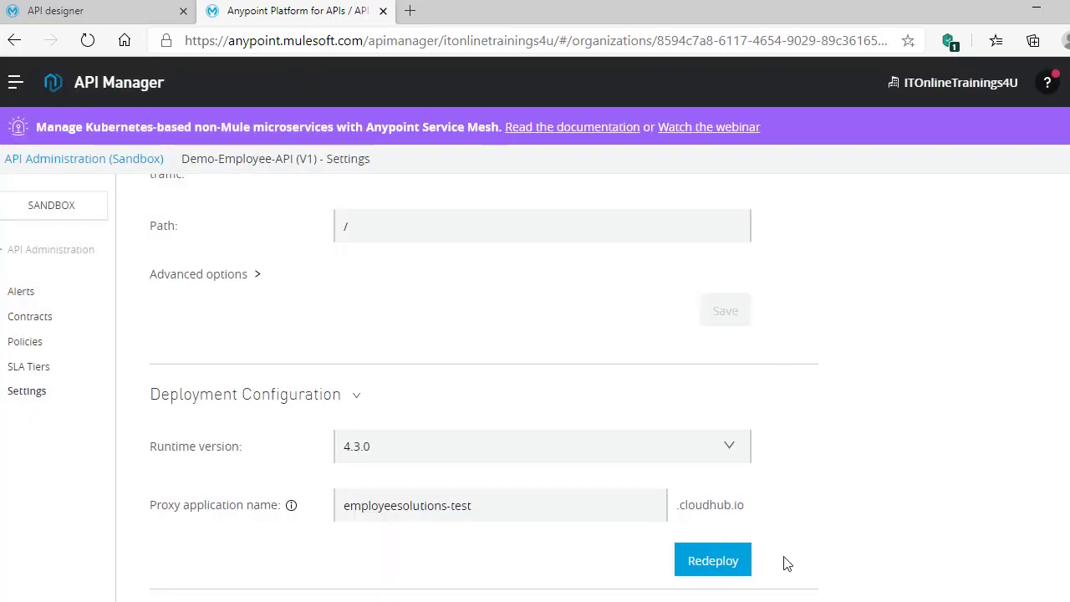
key(alt+Tab)
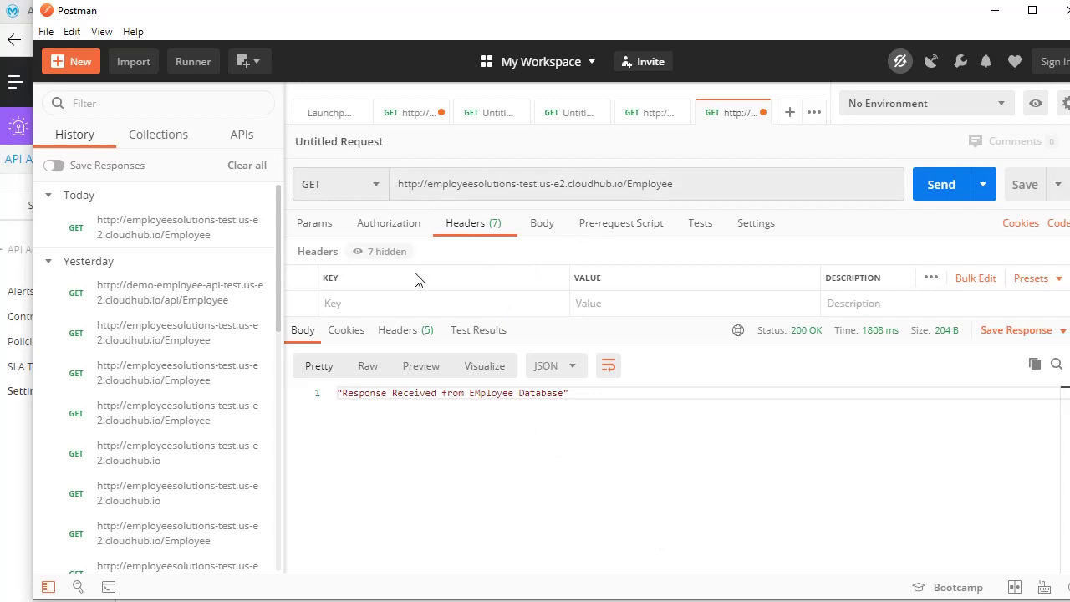
- Resend the Employee GET until it returns 401 Unauthorized with 'Authentication denied.'
click(941, 193)
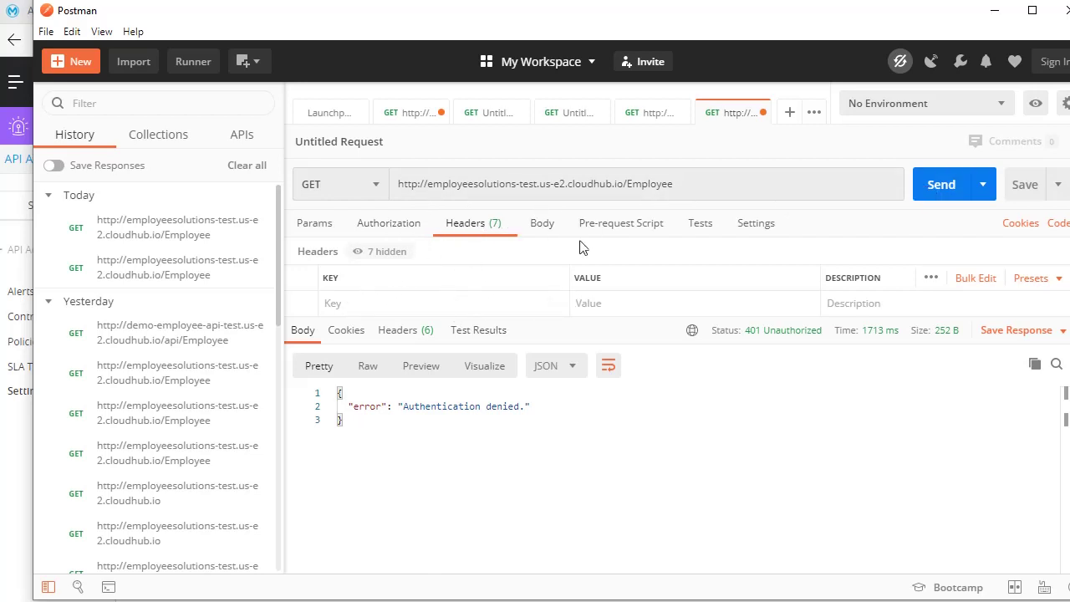
click(942, 186)
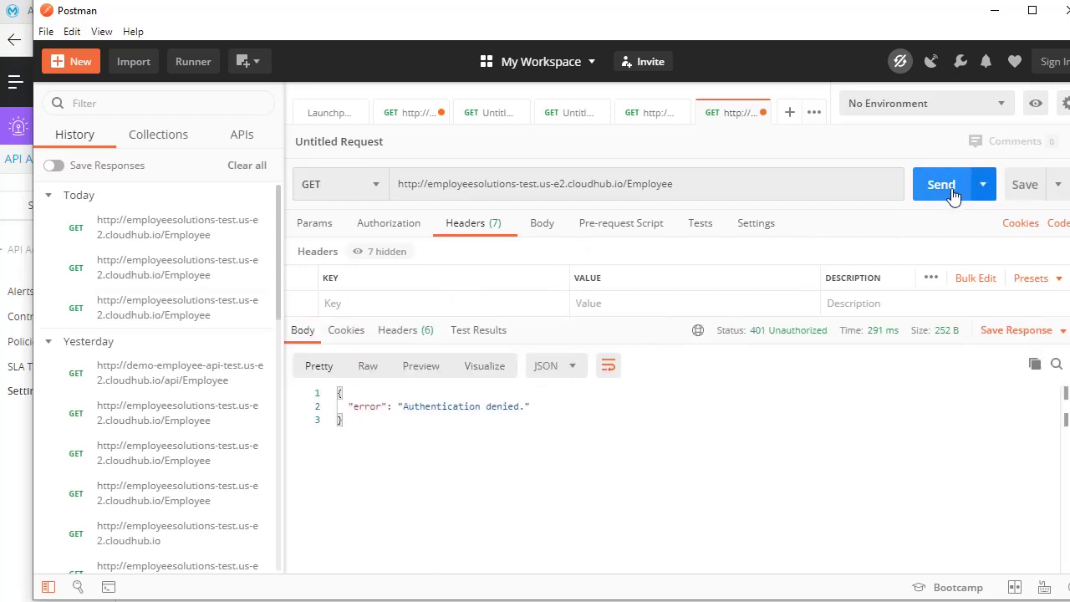
click(951, 194)
click(952, 194)
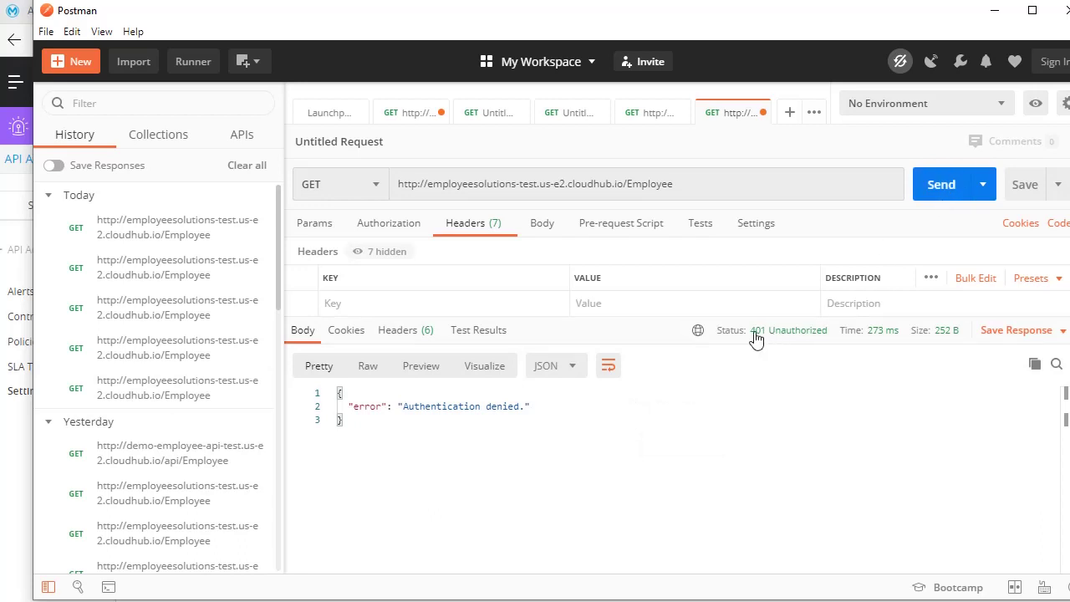
mouse_move(759, 343)
click(395, 306)
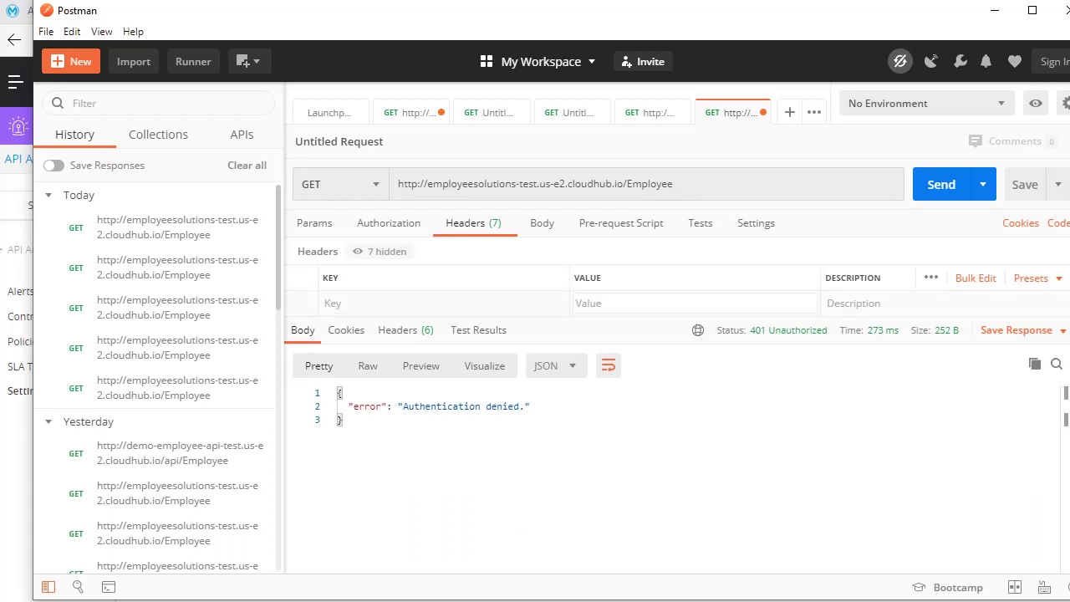
- Go back to API Manager and reopen the Demo-Employee-API V1 settings page
click(245, 508)
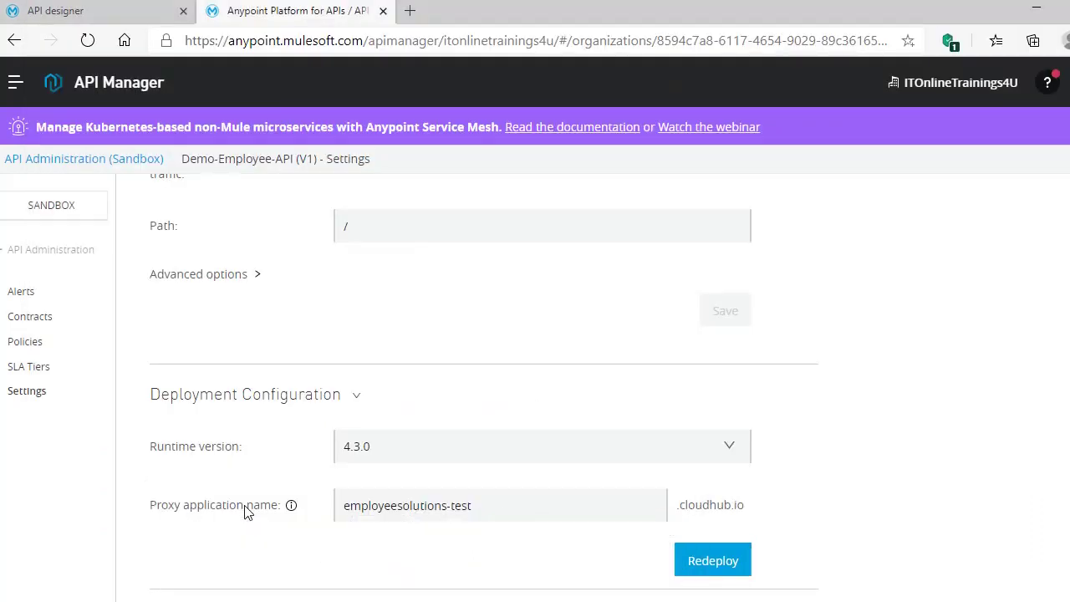
scroll(285, 496, up, 6)
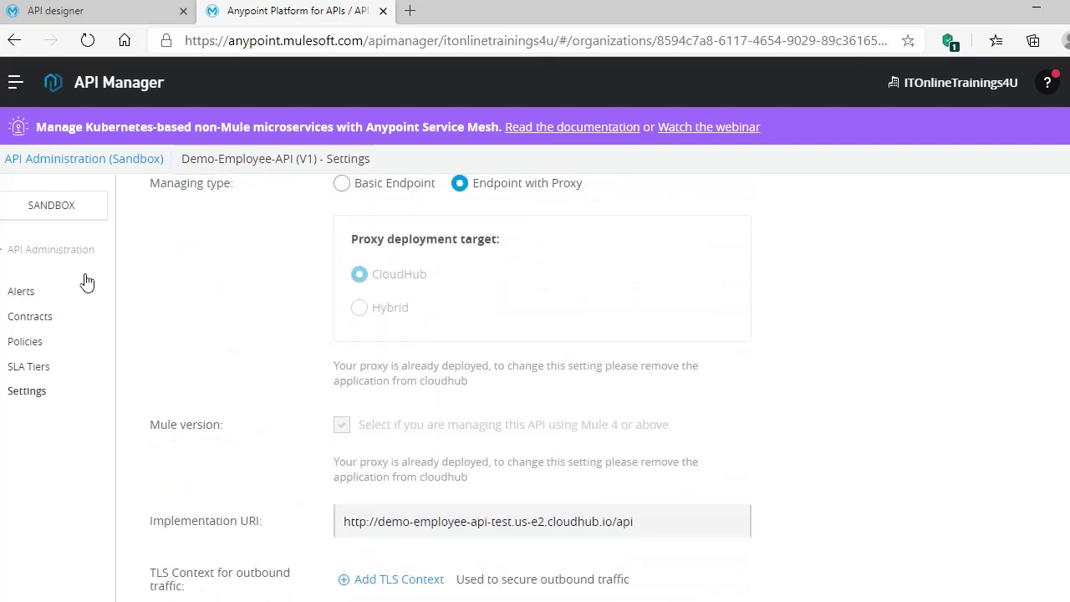
scroll(200, 372, up, 10)
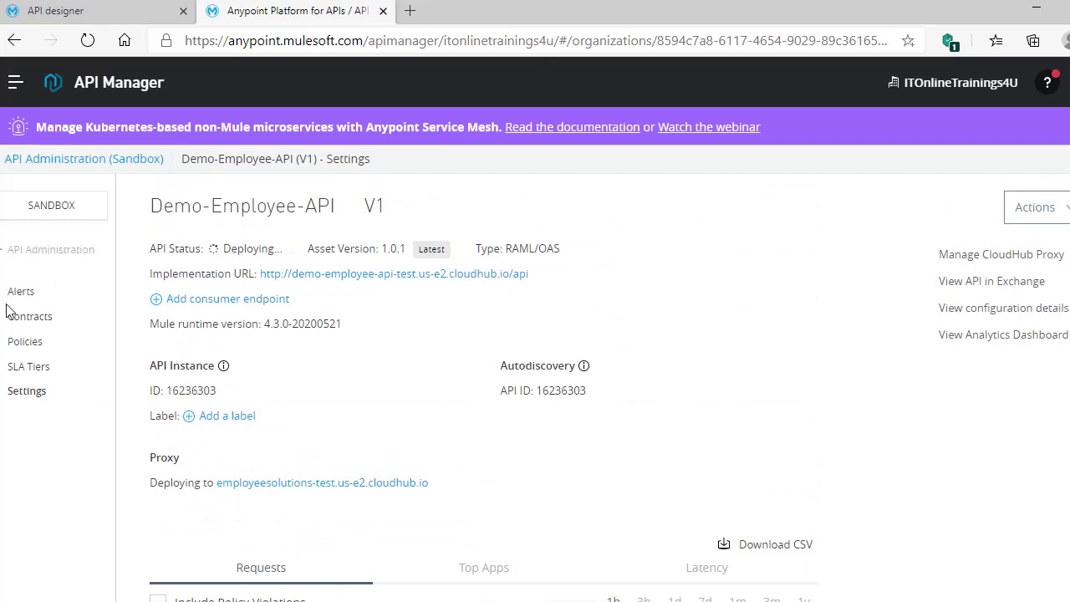
click(50, 249)
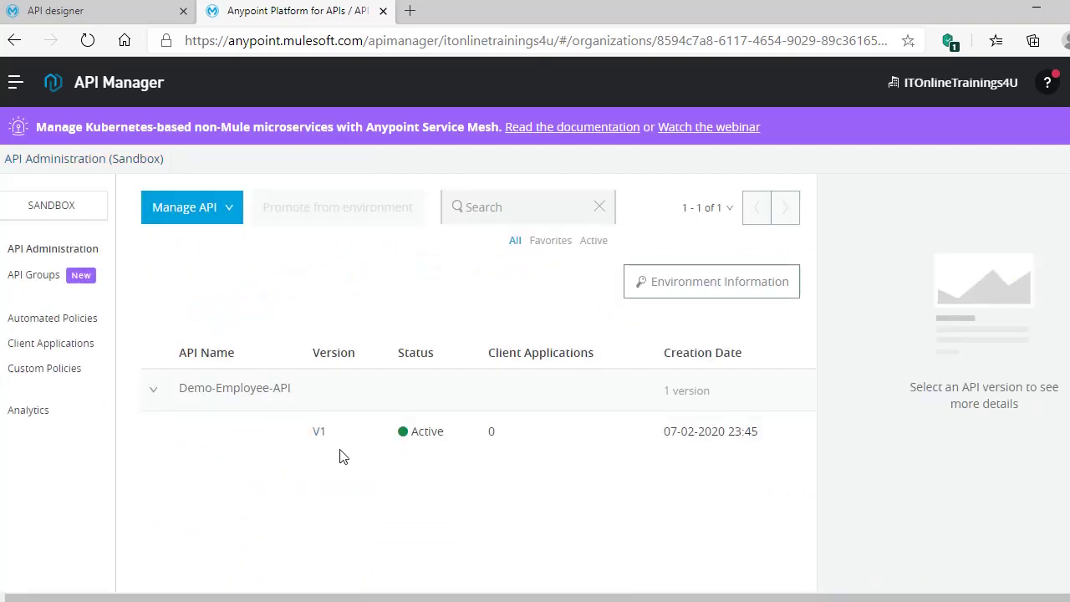
click(320, 433)
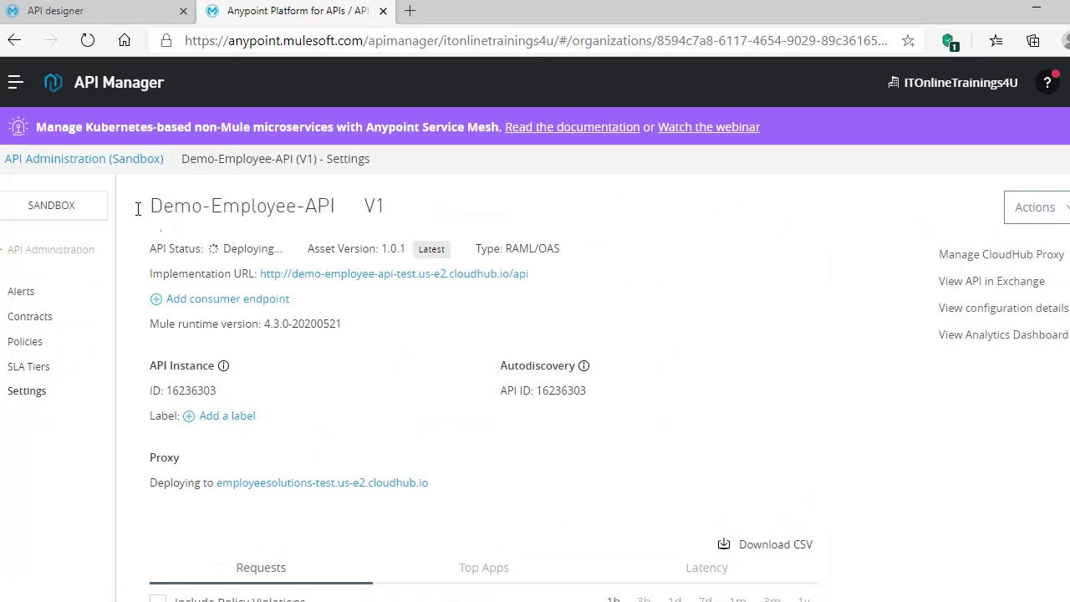
click(15, 83)
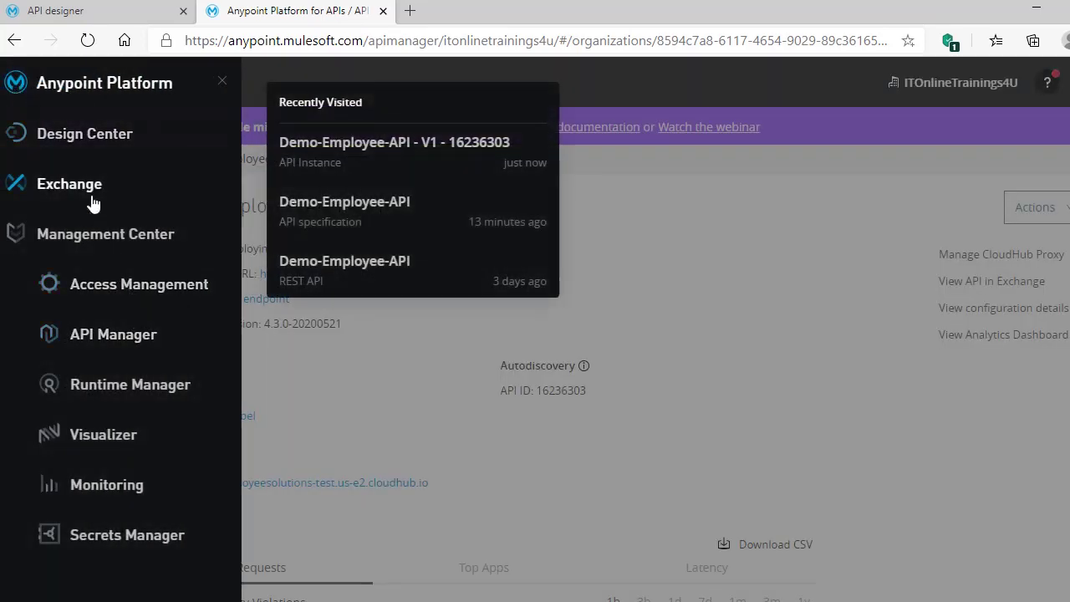
- In Exchange, request access to Demo-Employee-API instance V1:16236303 and start creating a new application
click(86, 191)
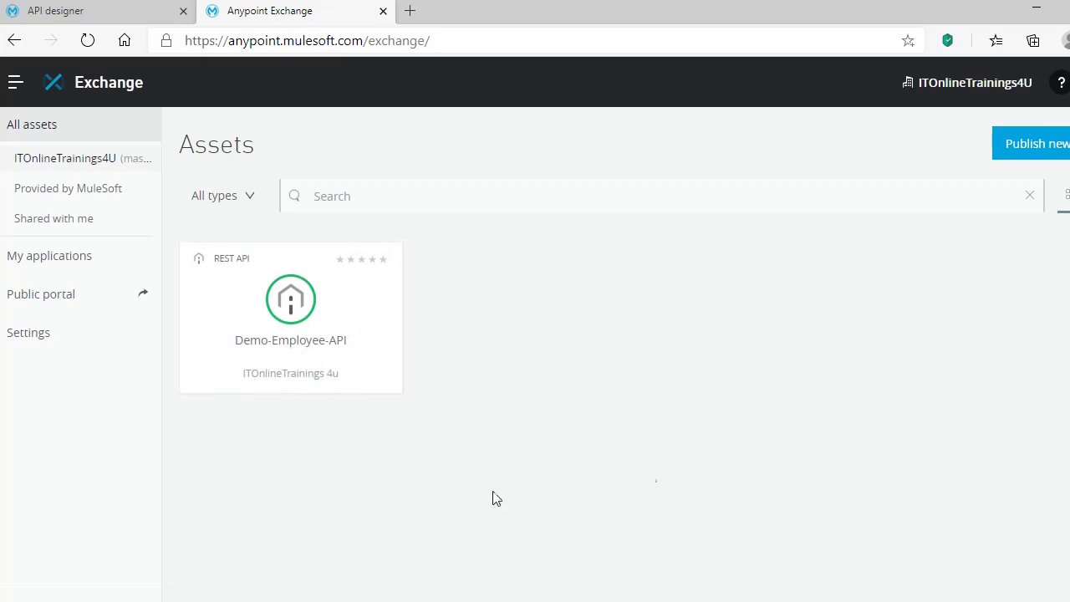
click(355, 347)
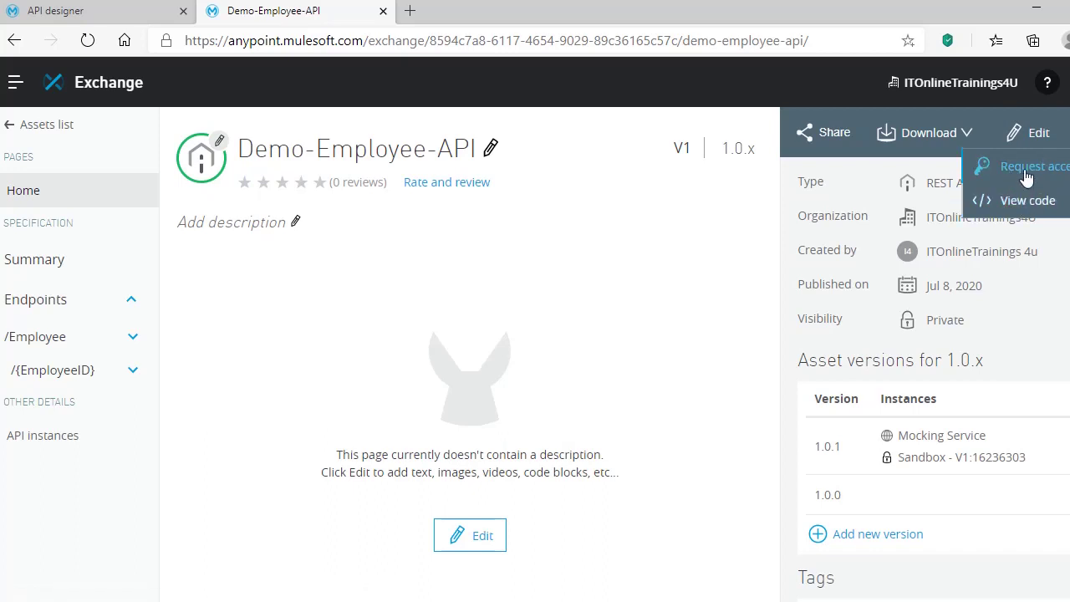
click(1027, 176)
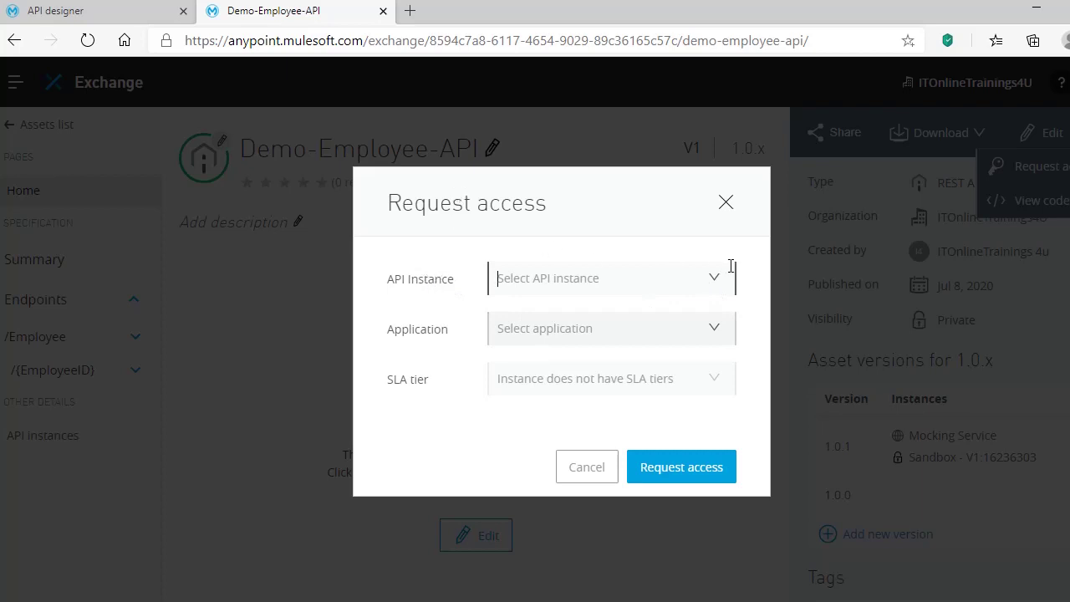
click(717, 285)
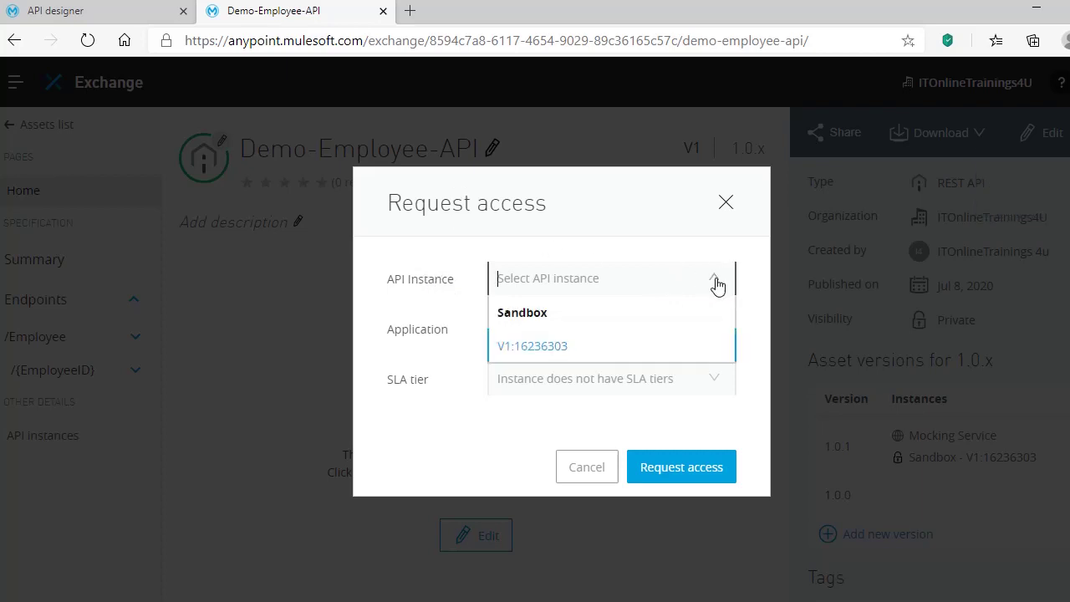
click(554, 348)
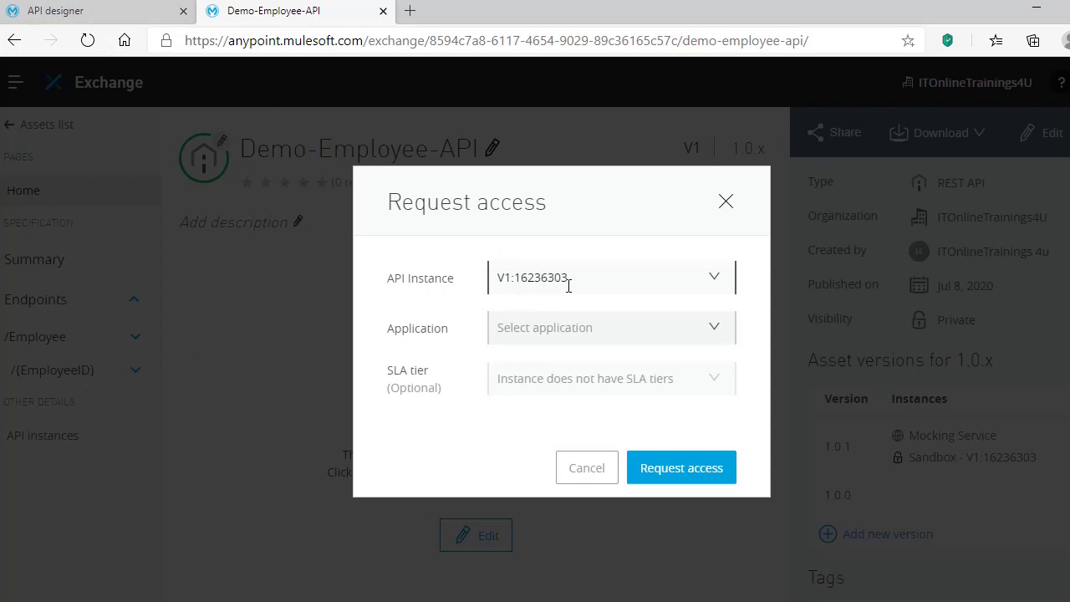
click(717, 333)
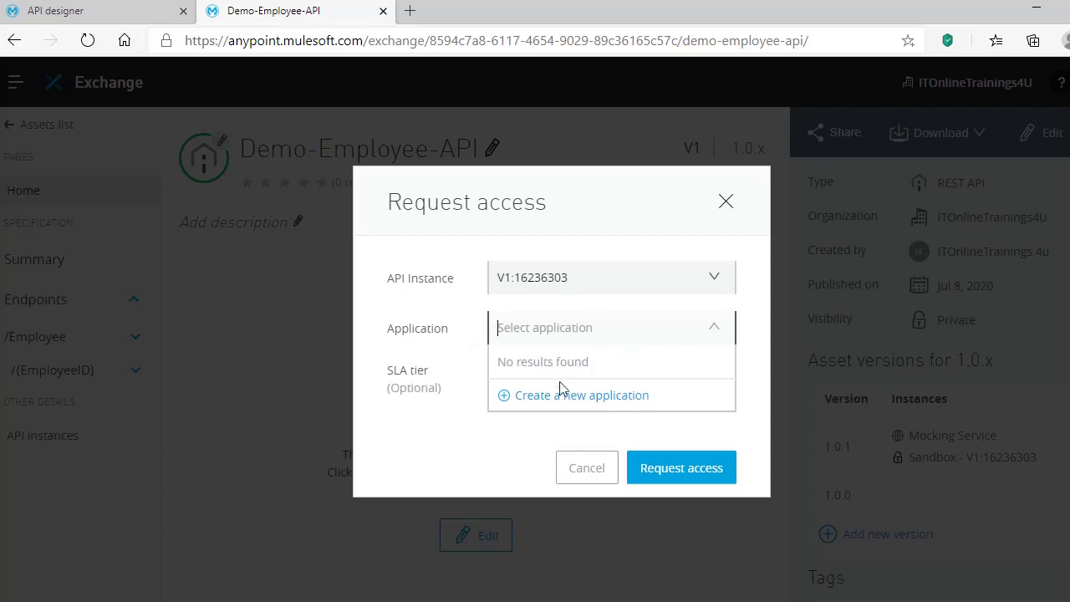
click(573, 398)
- Create the demo-test-application app and submit its access request to Demo-Employee-API
click(561, 261)
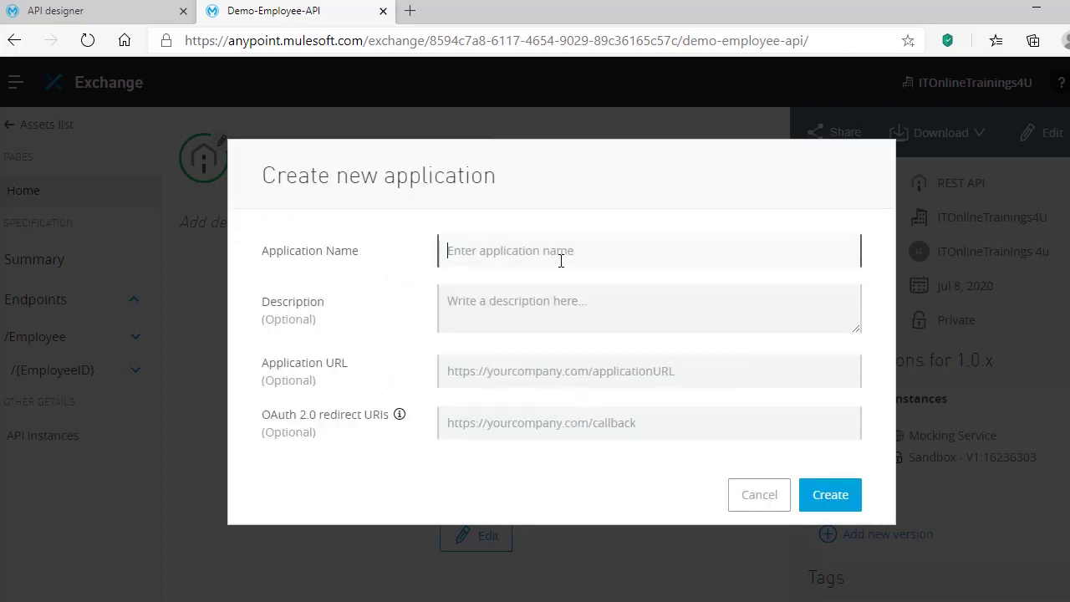
text(dem)
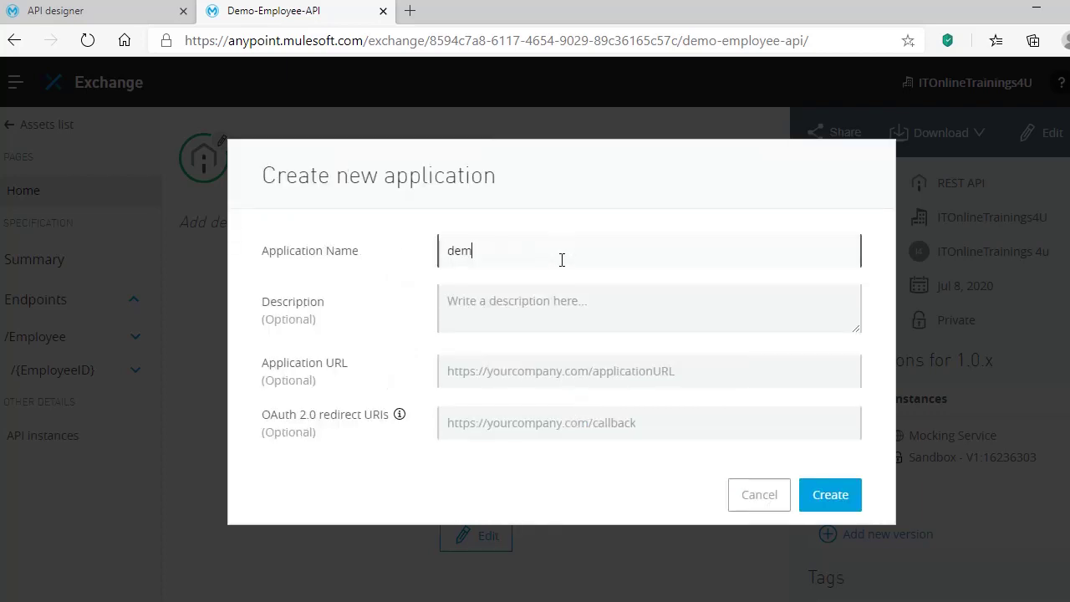
text(o-test-application)
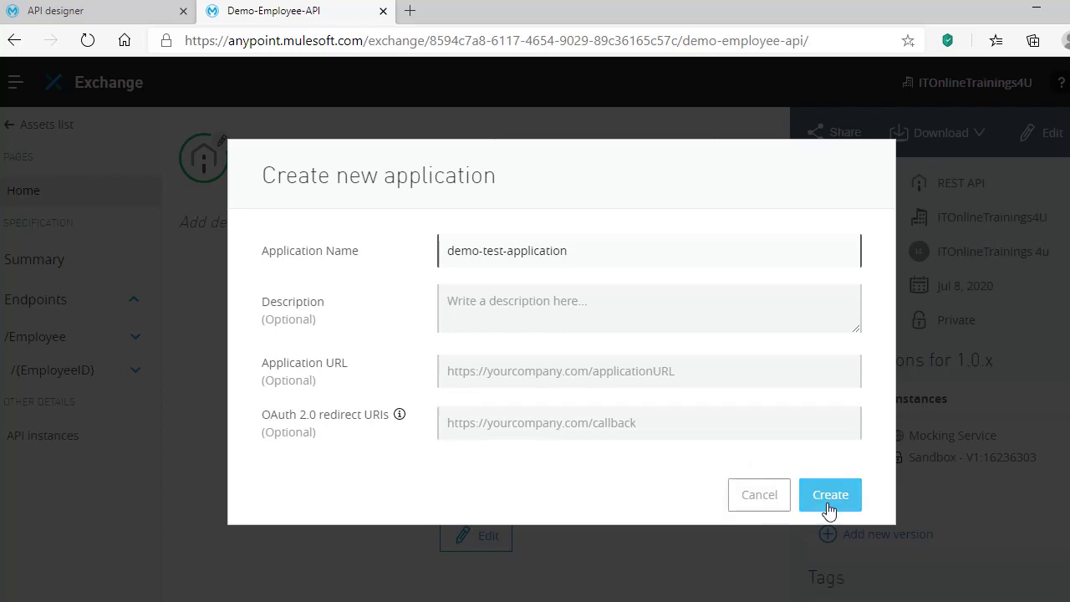
click(829, 505)
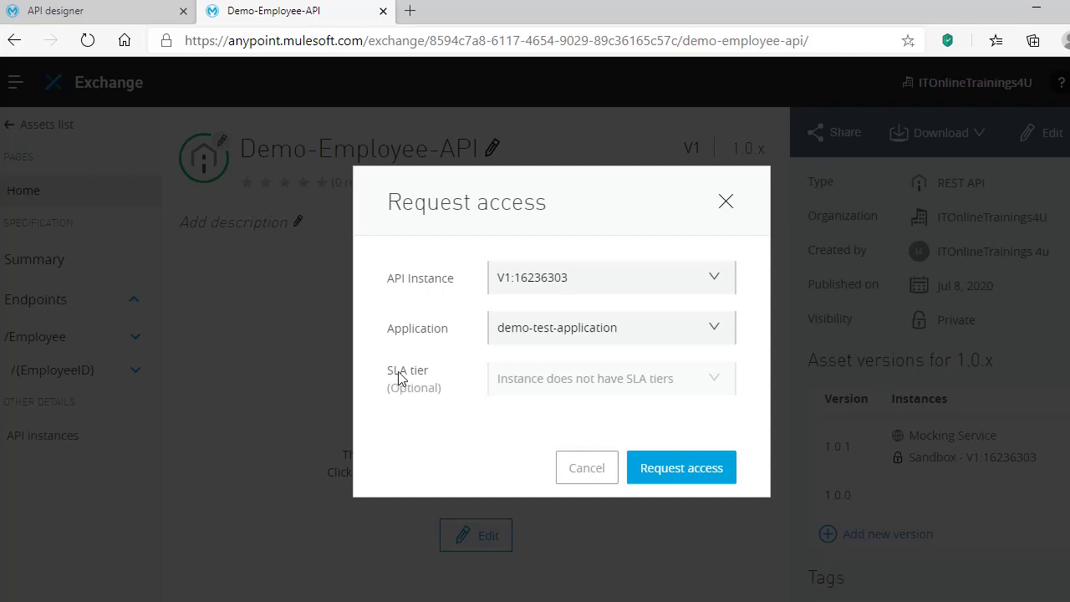
click(676, 477)
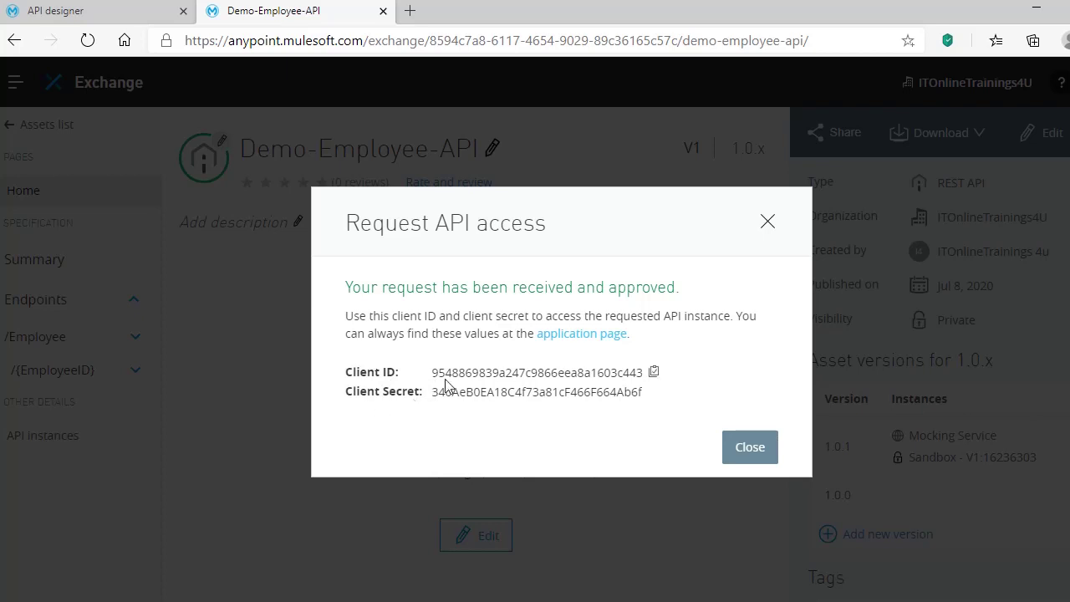
- Copy the approved application's client ID and switch to Notepad++
click(652, 372)
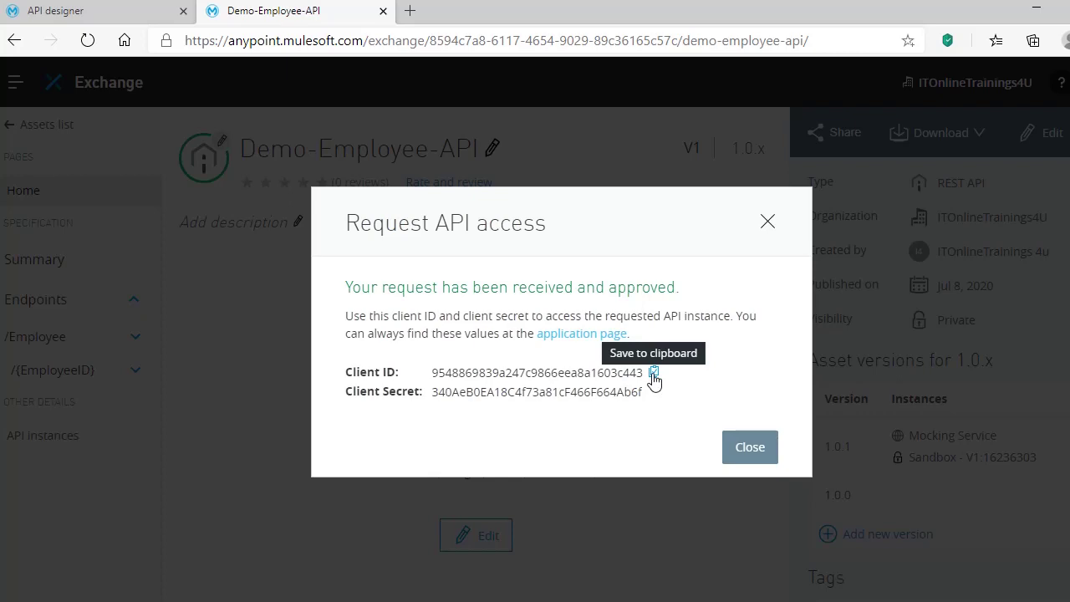
click(654, 373)
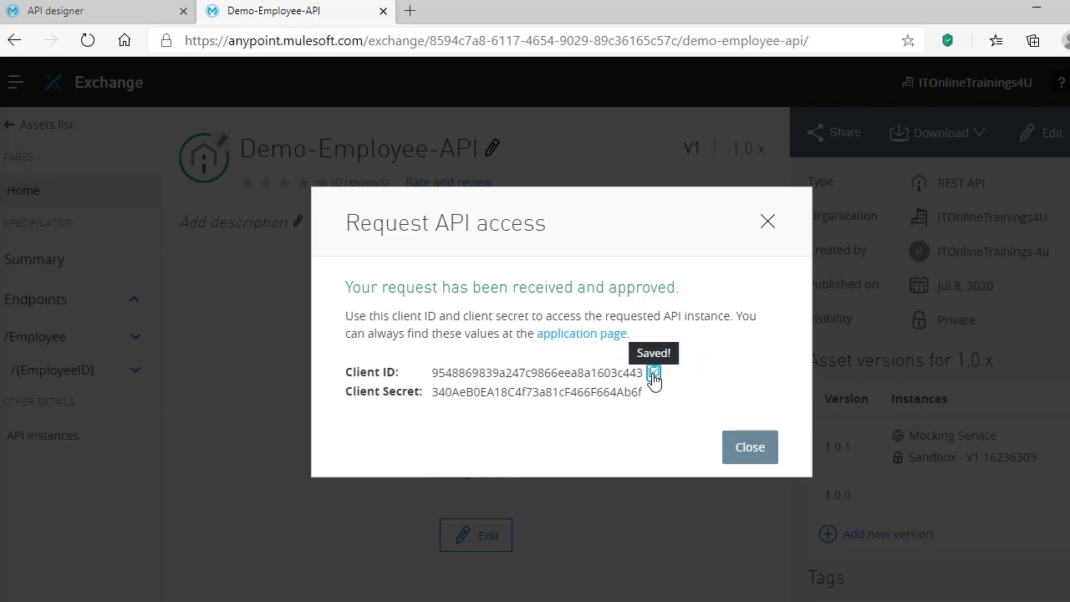
key(alt+Tab)
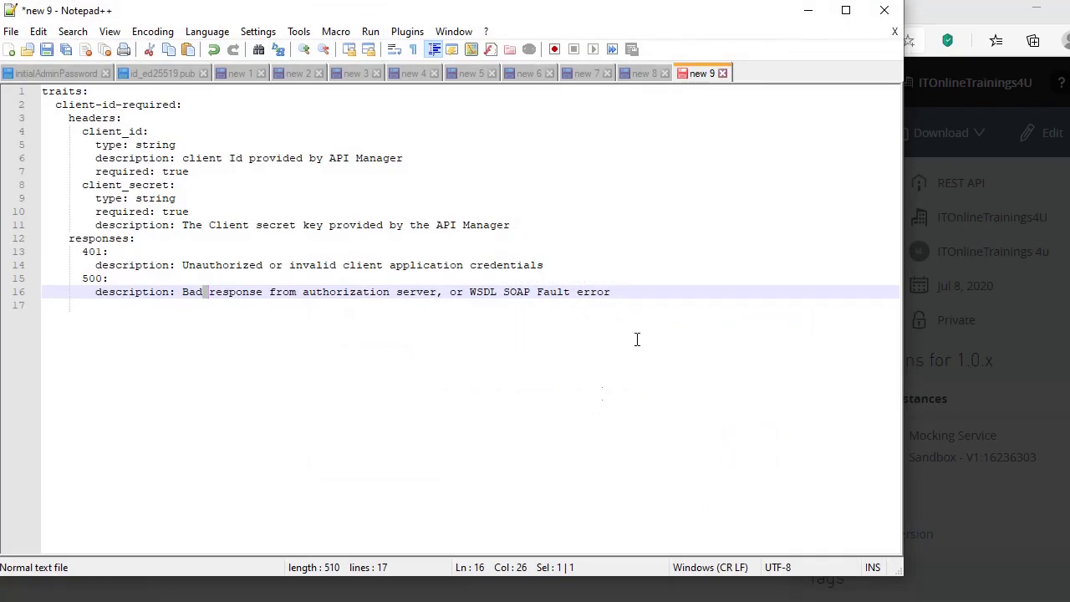
- In a new Notepad++ tab, note 'client_id :' with the pasted ID and a client_secret label
click(11, 49)
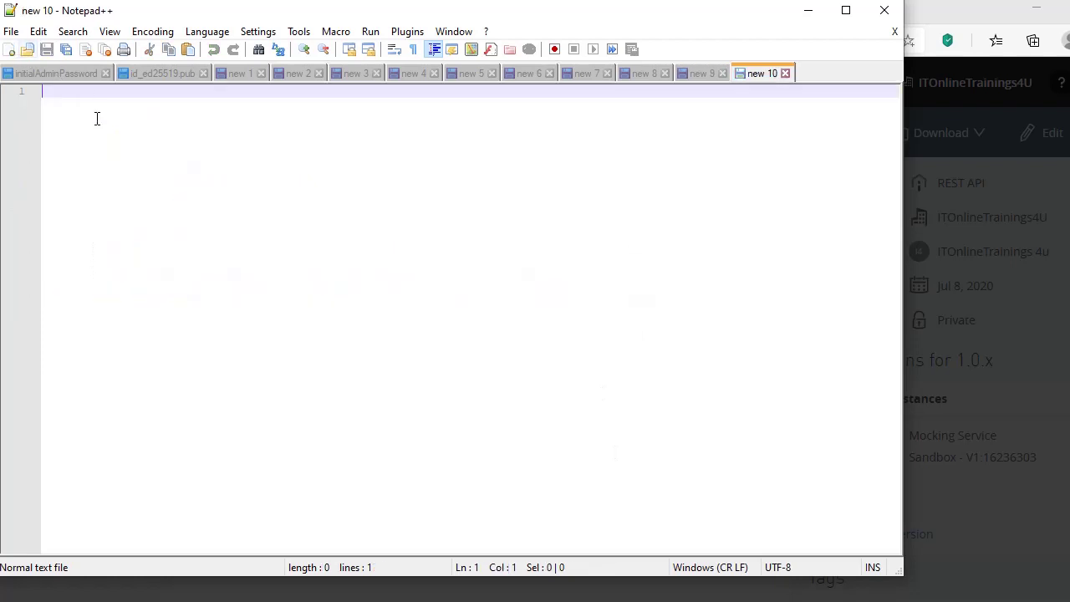
text(client)
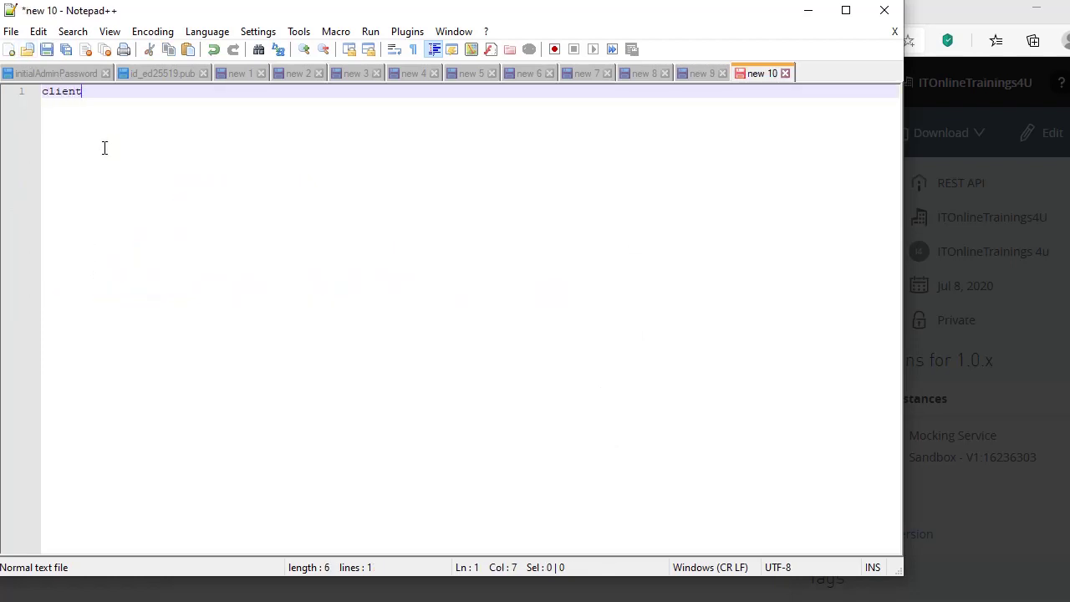
text(_id )
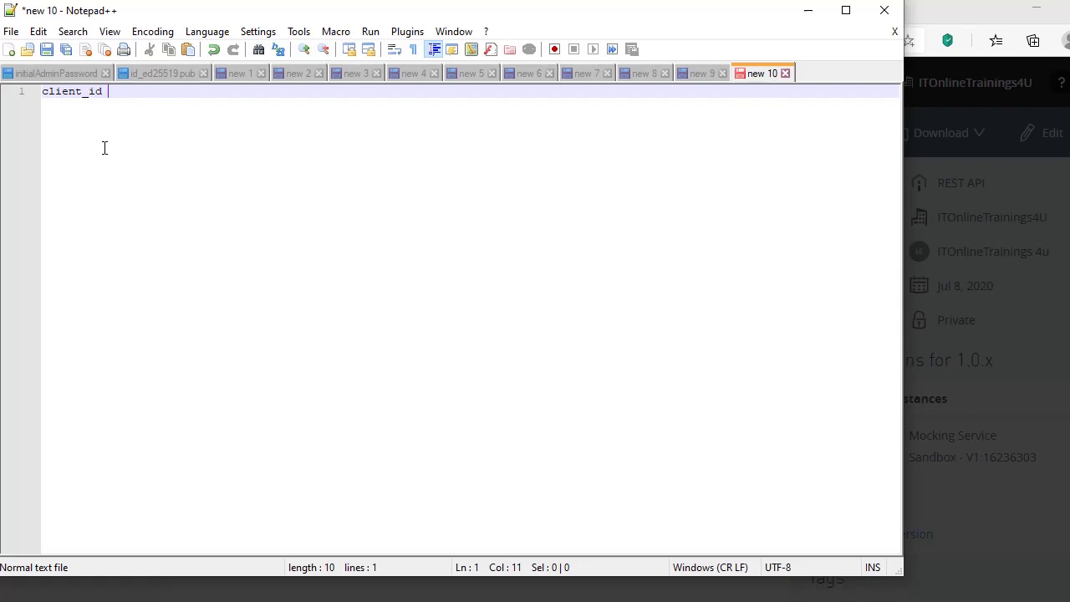
text(:)
key(ctrl+v)
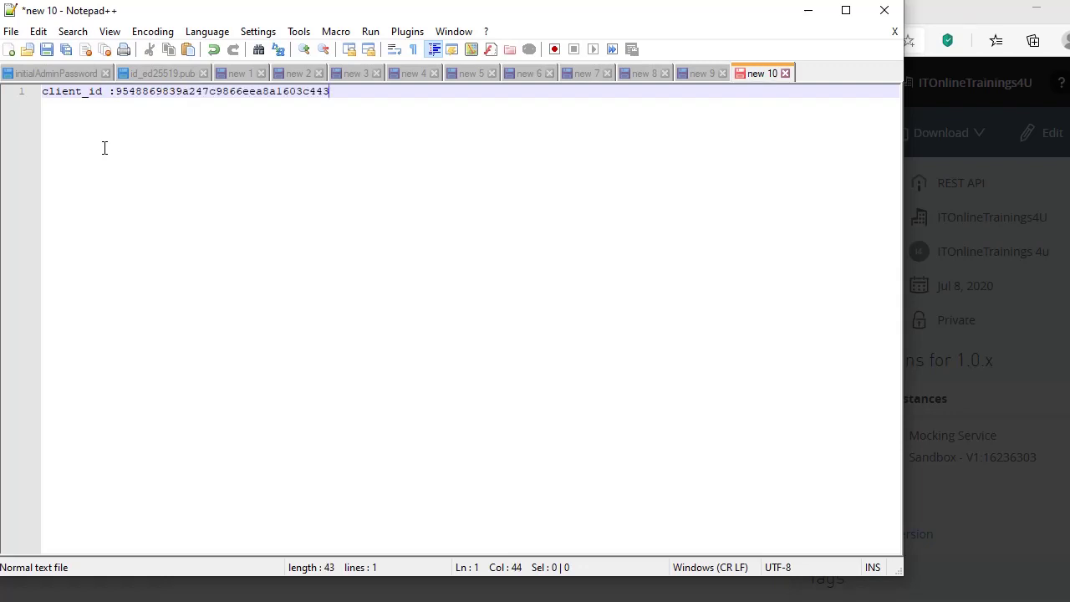
key(Return)
text(clie)
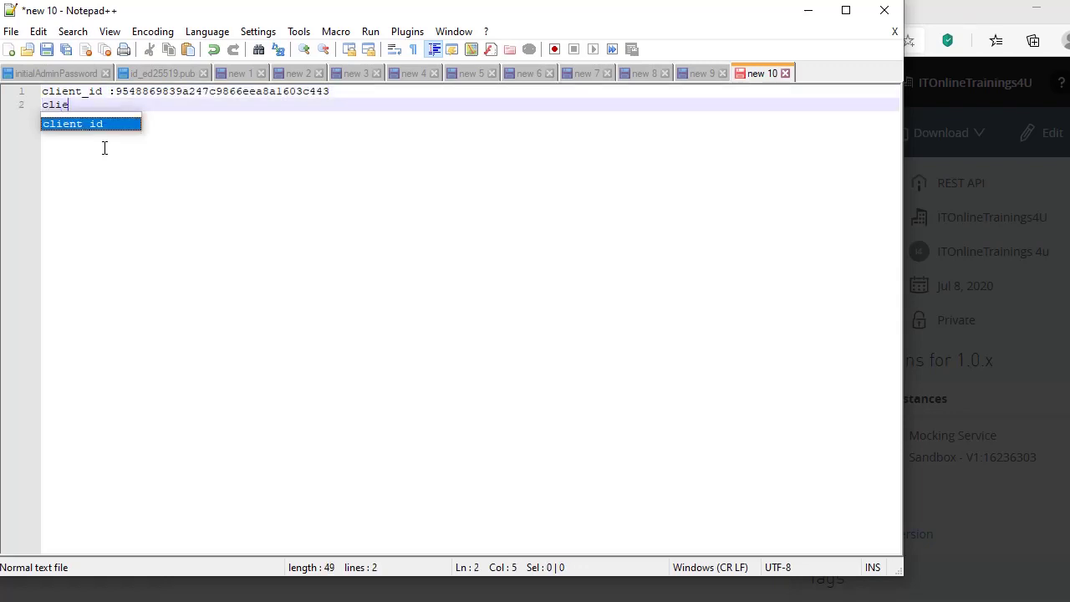
text(nt_secret :)
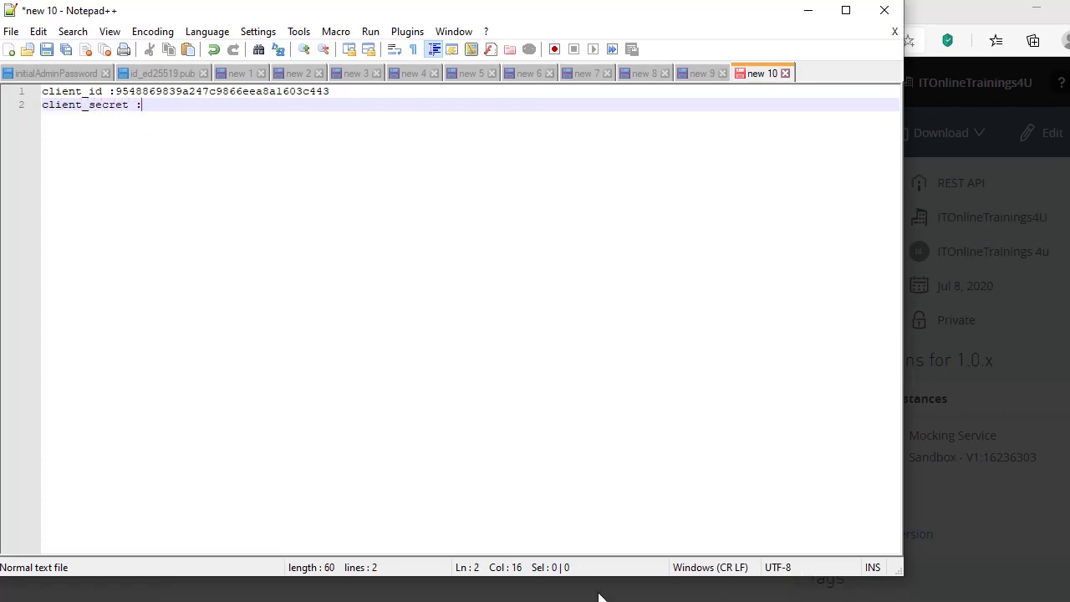
- Copy the client secret from the approval dialog into the notes, then close the dialog
click(276, 496)
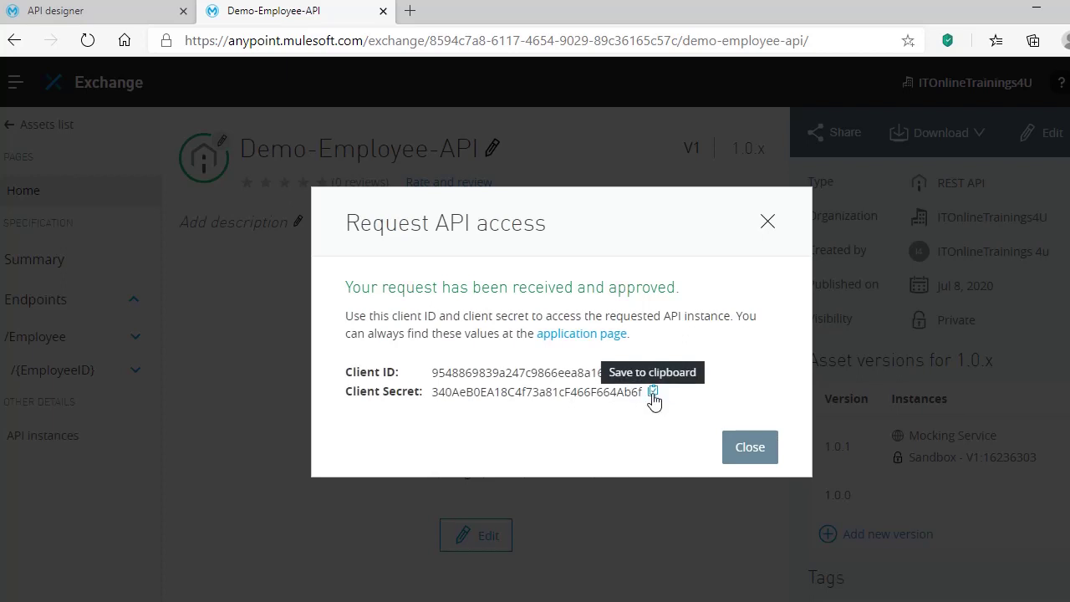
click(653, 392)
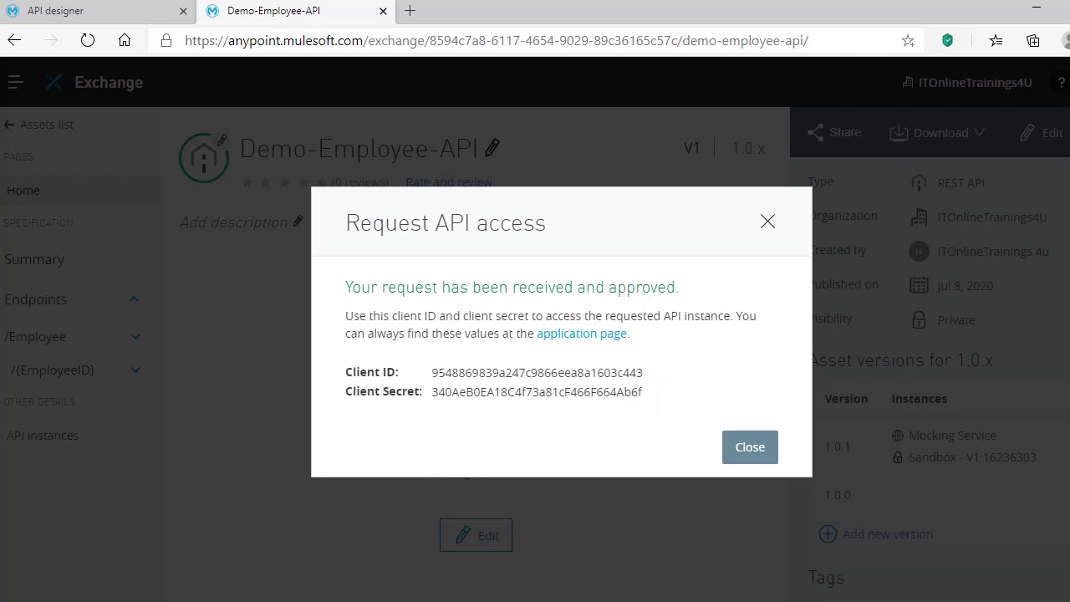
key(alt+Tab)
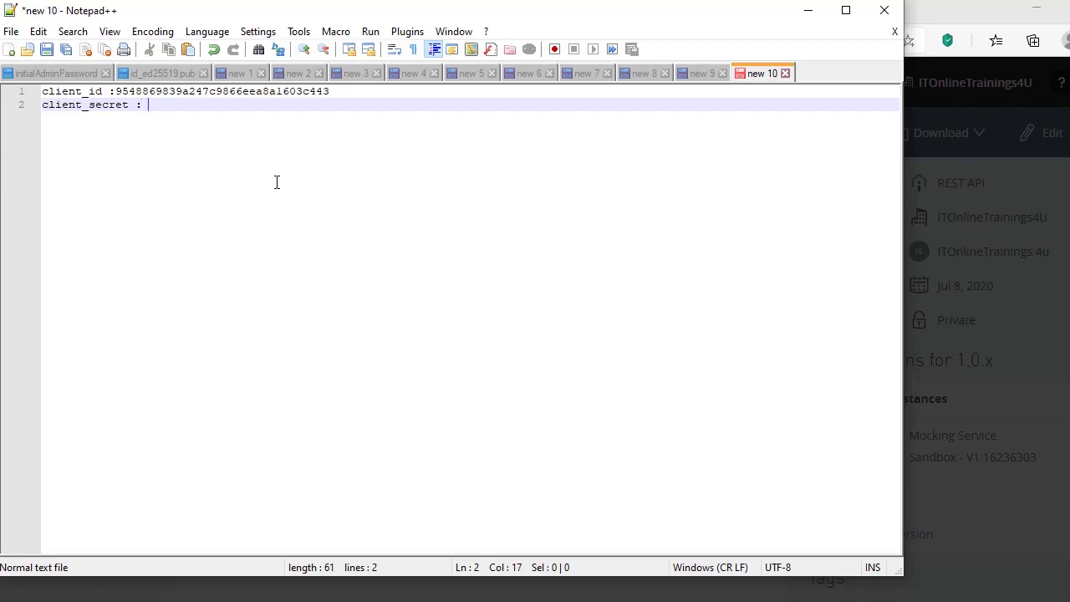
key(ctrl+v)
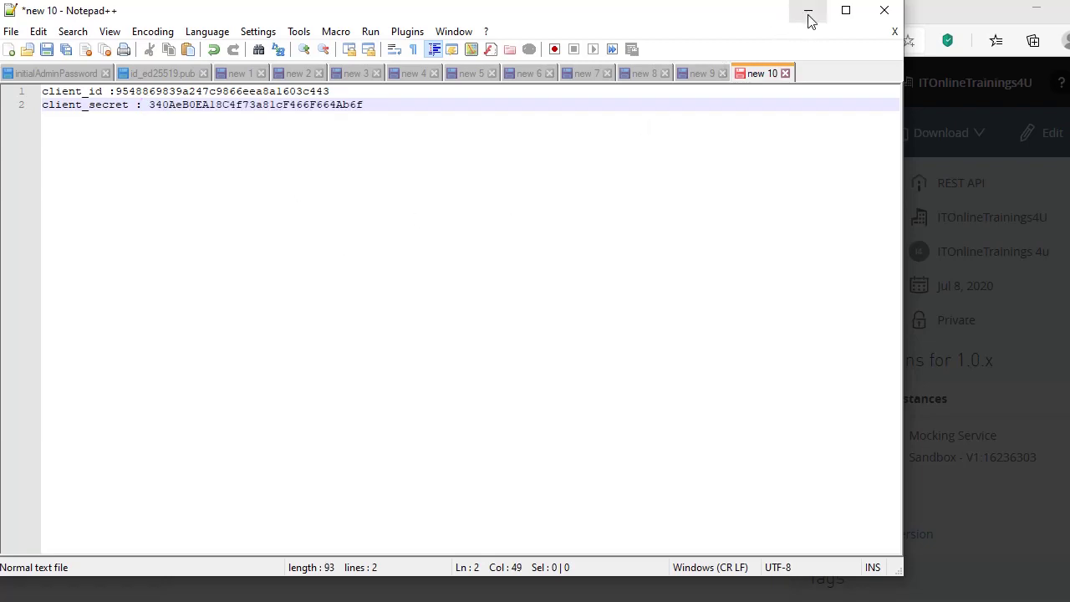
click(809, 20)
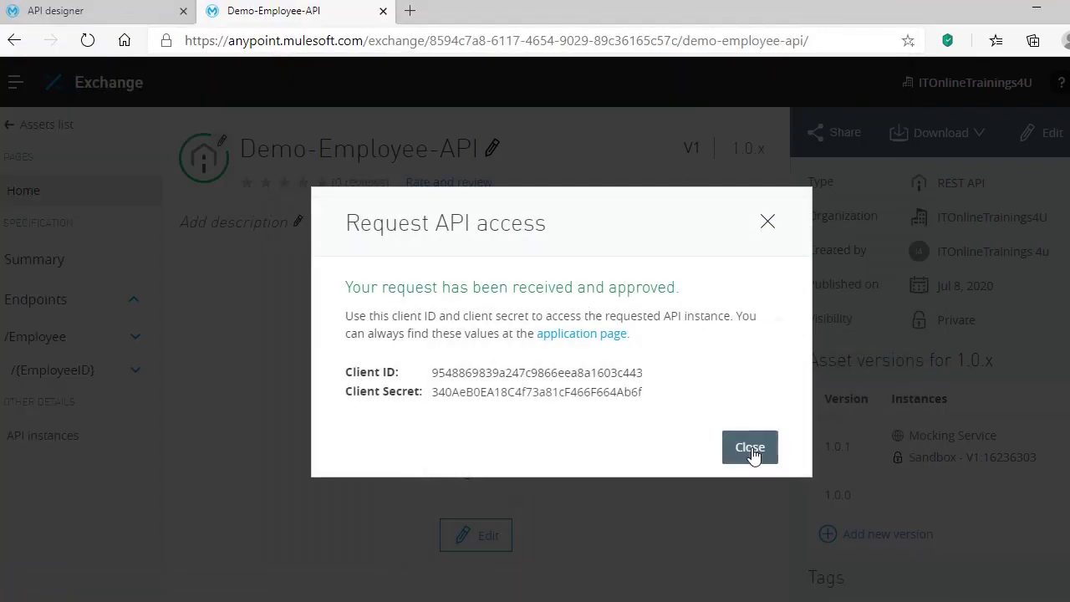
click(753, 452)
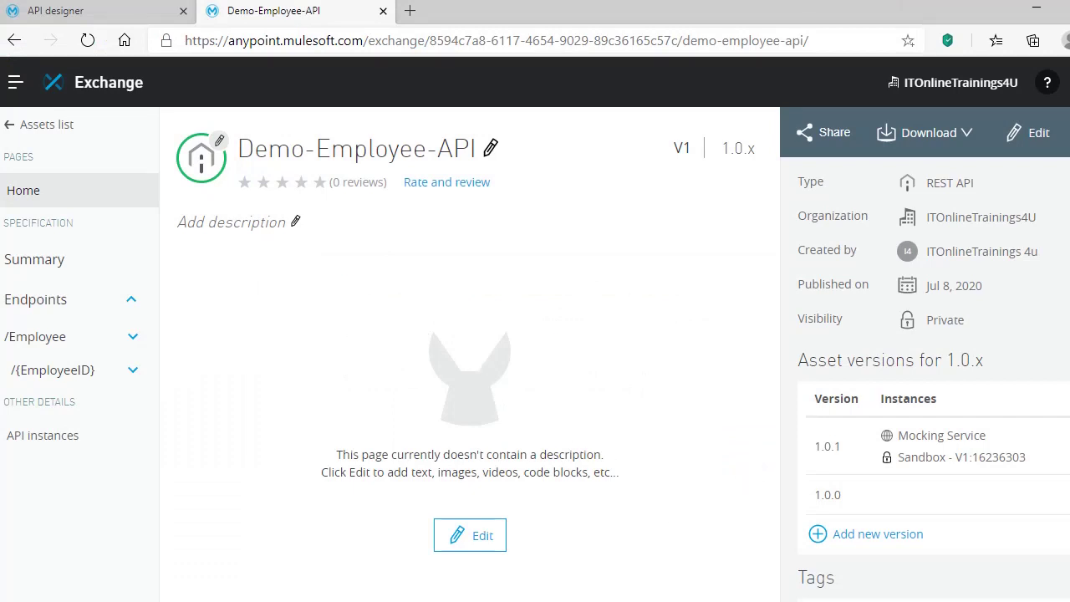
- Back in Postman, add client_id and client_secret header keys to the Employee GET
click(719, 595)
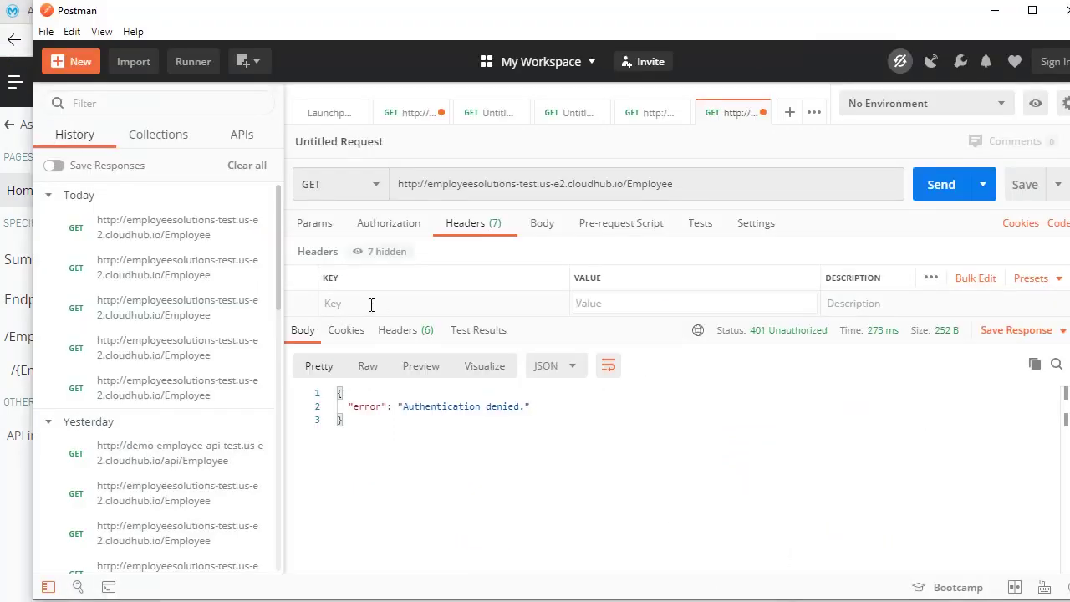
click(322, 224)
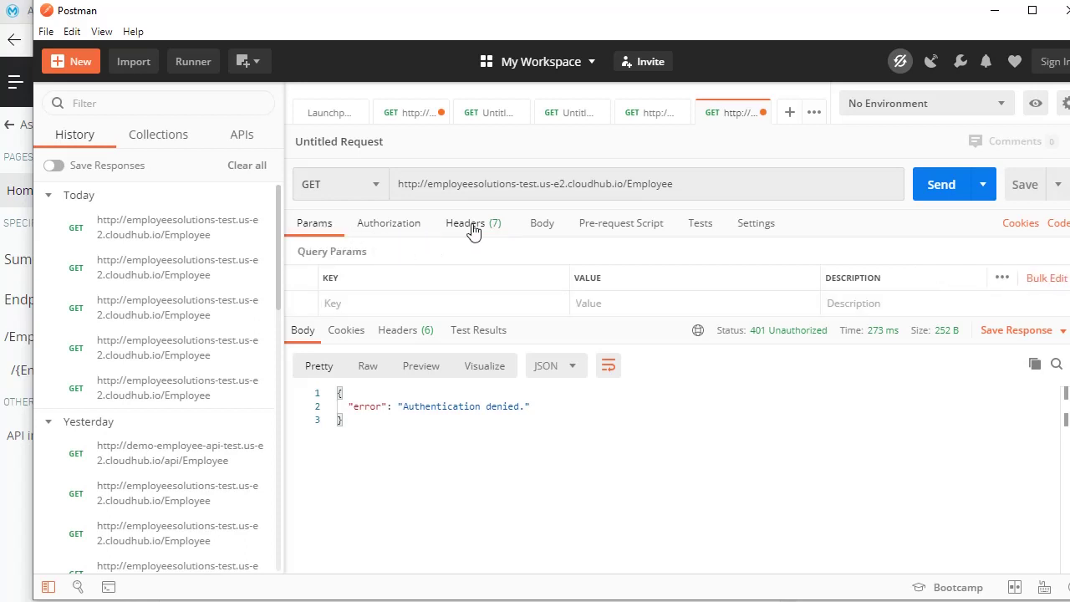
click(473, 227)
click(385, 299)
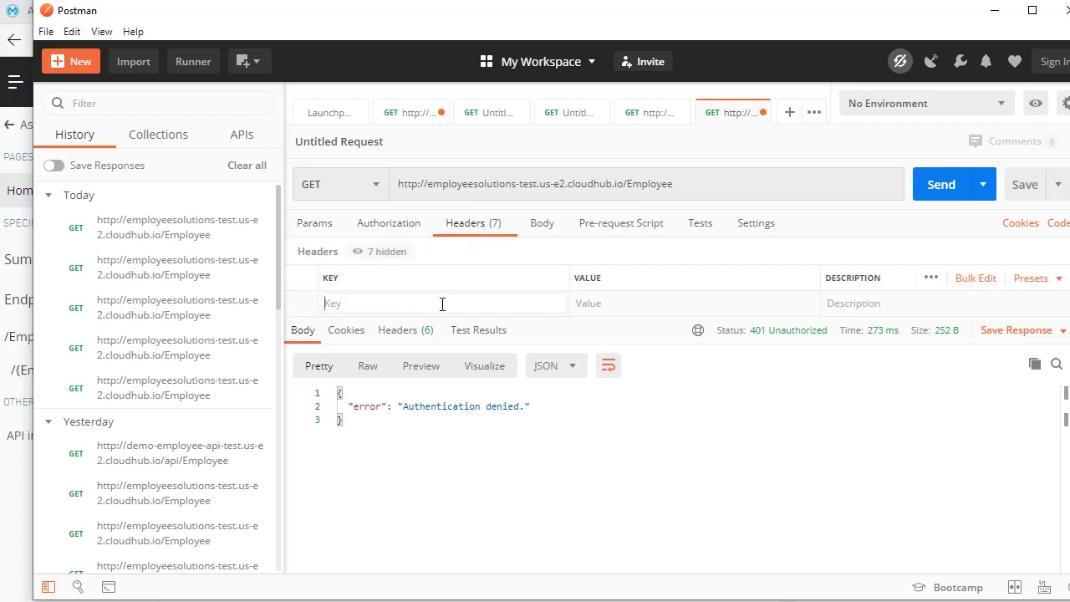
text(client_id)
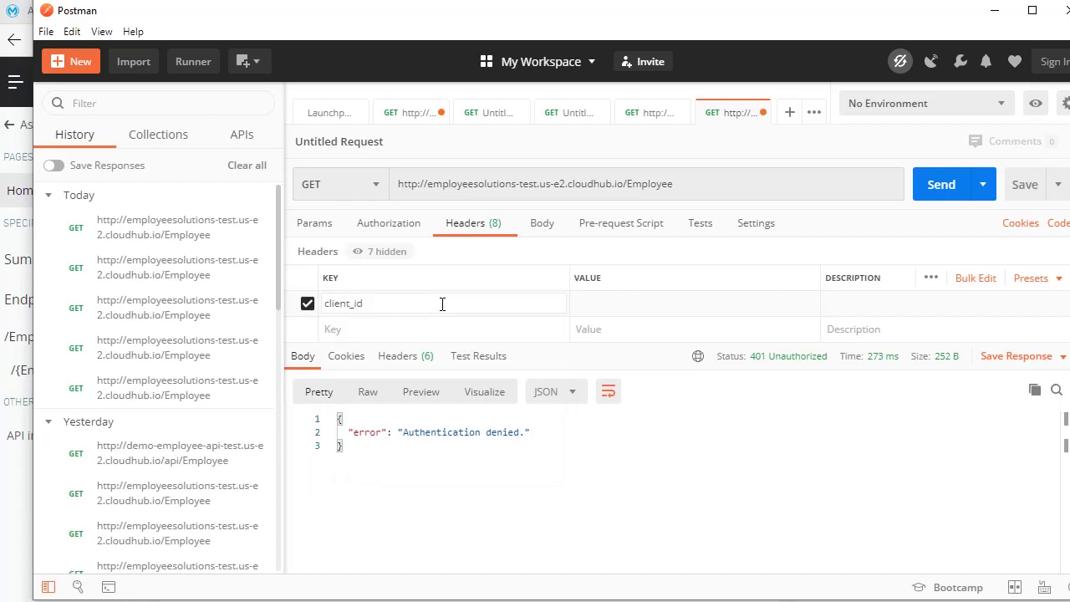
click(358, 329)
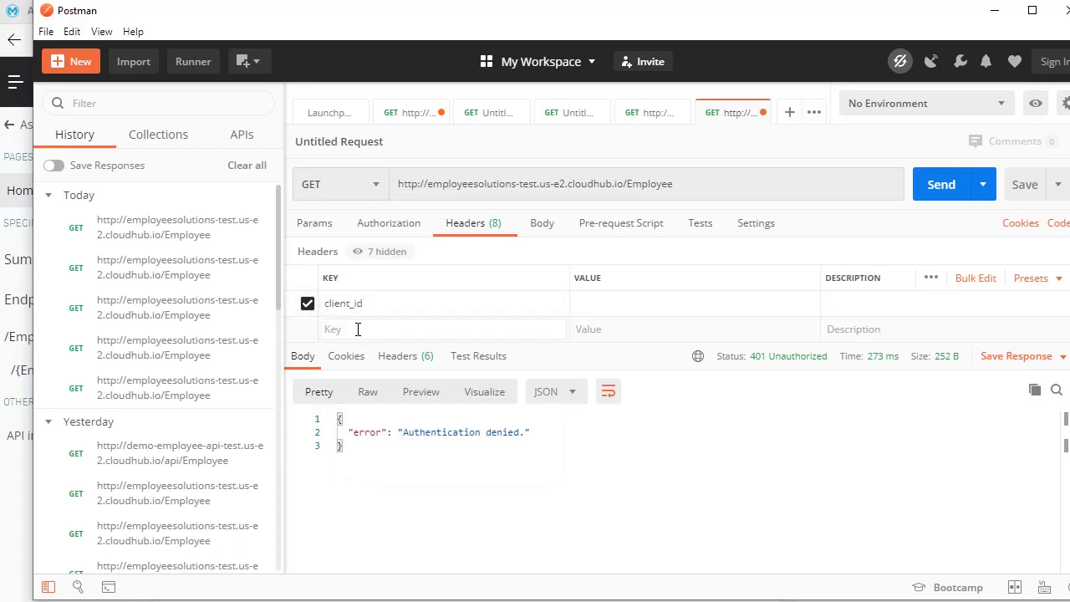
text(client_secret)
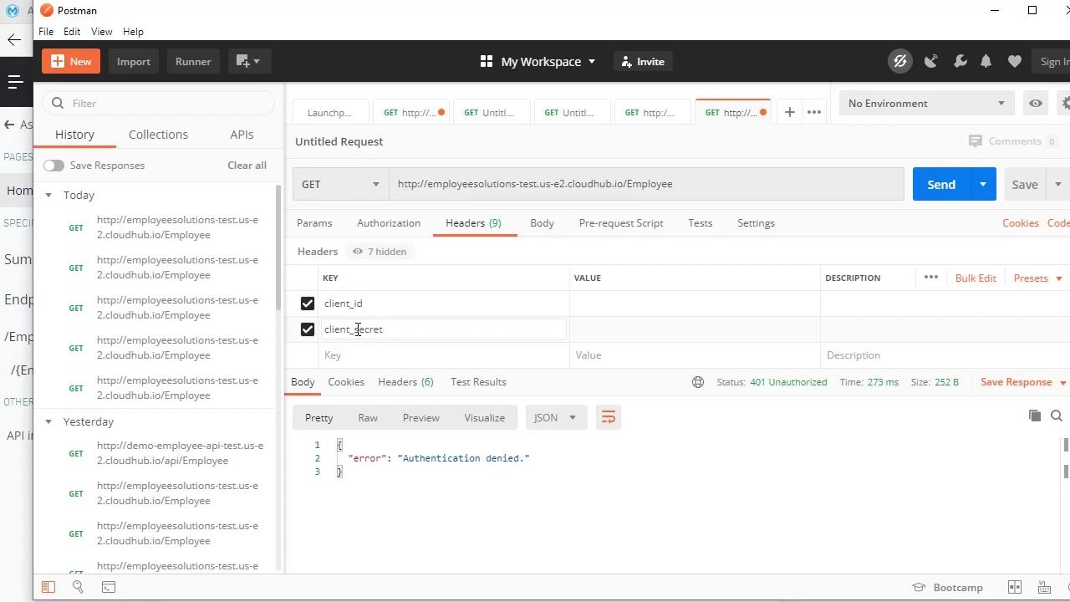
- Give the headers placeholder values 234 and 23 and send, getting 401 Invalid Client
click(590, 306)
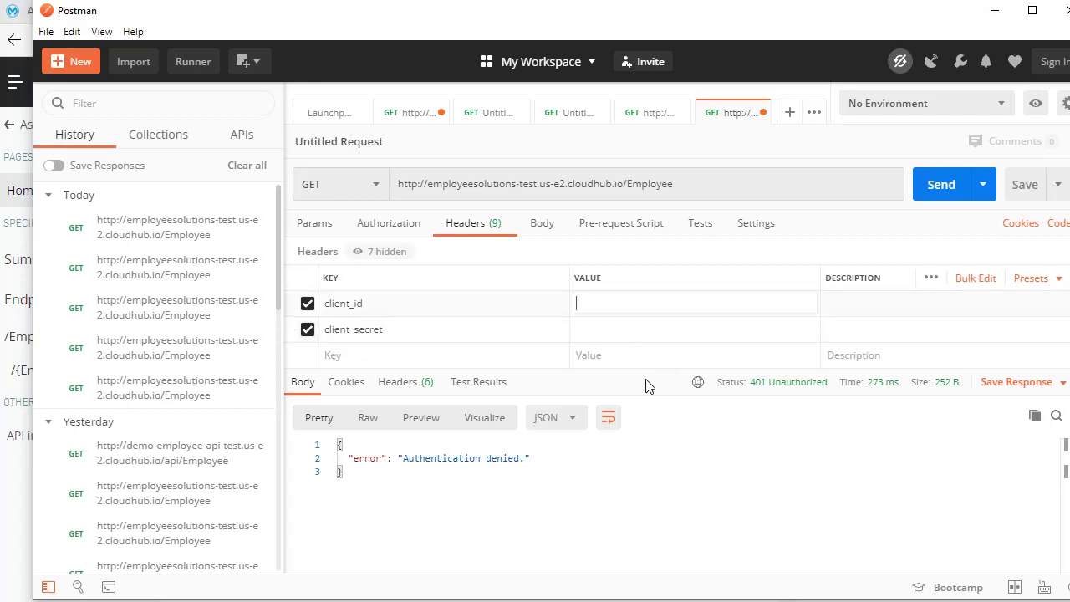
text(234533)
click(633, 329)
text(23)
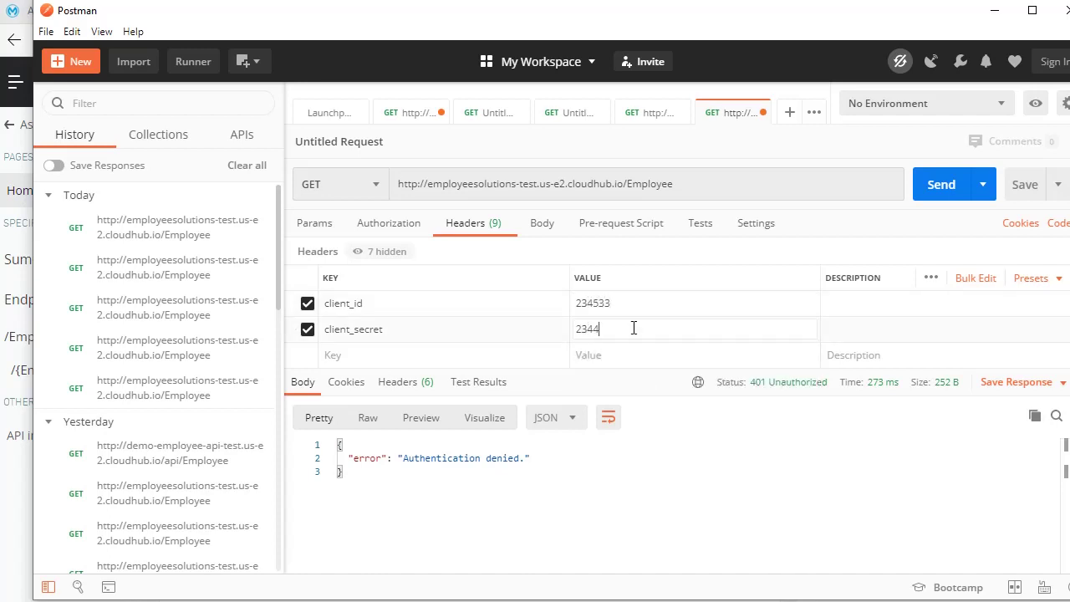
click(940, 184)
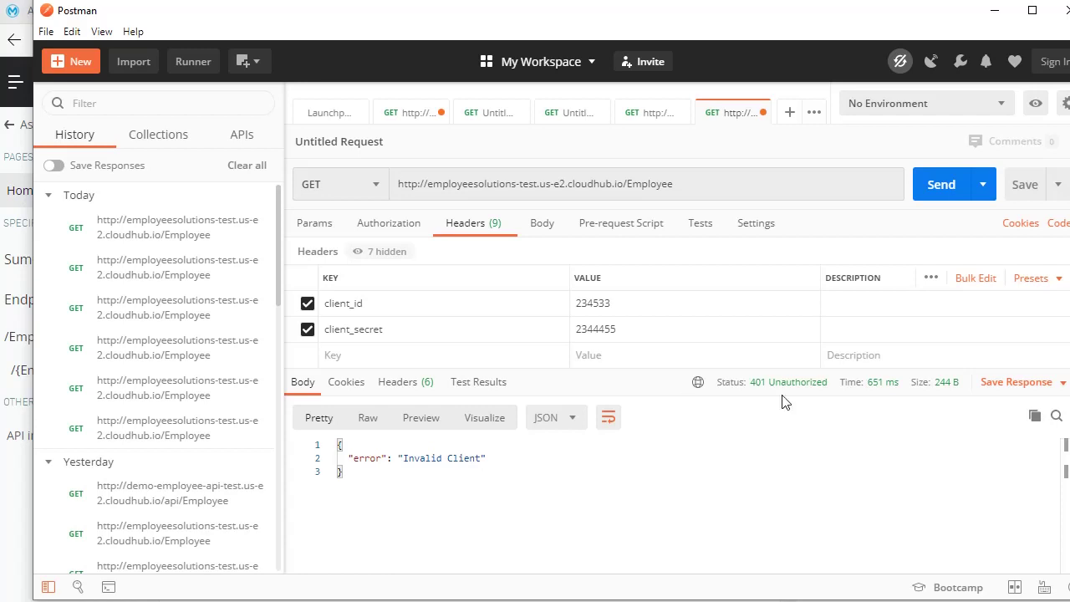
- Replace the placeholder client_id header value with the app's real client ID from the notes
double_click(572, 309)
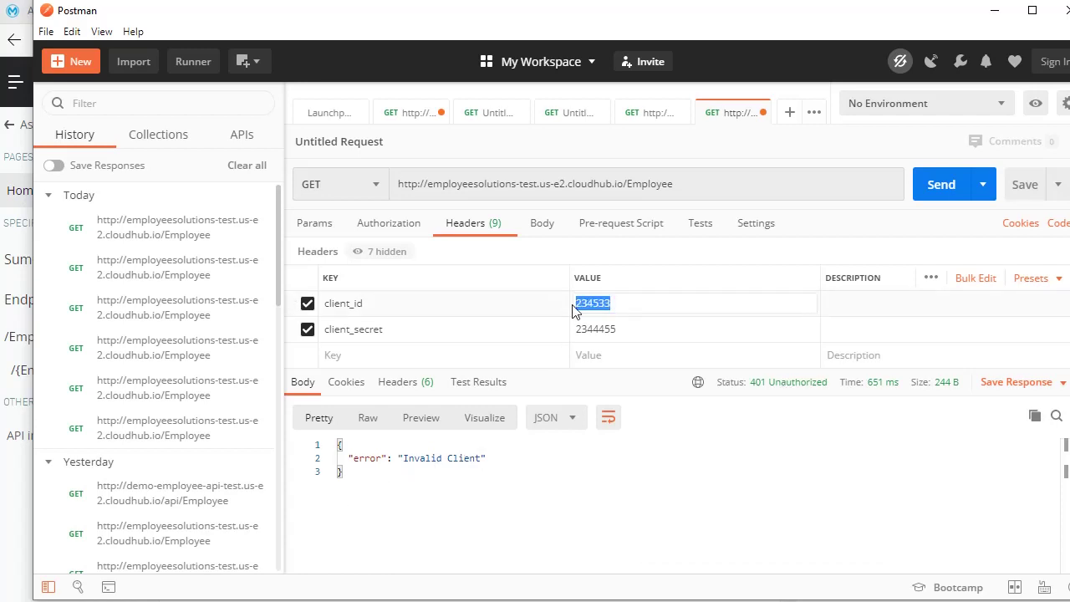
key(BackSpace)
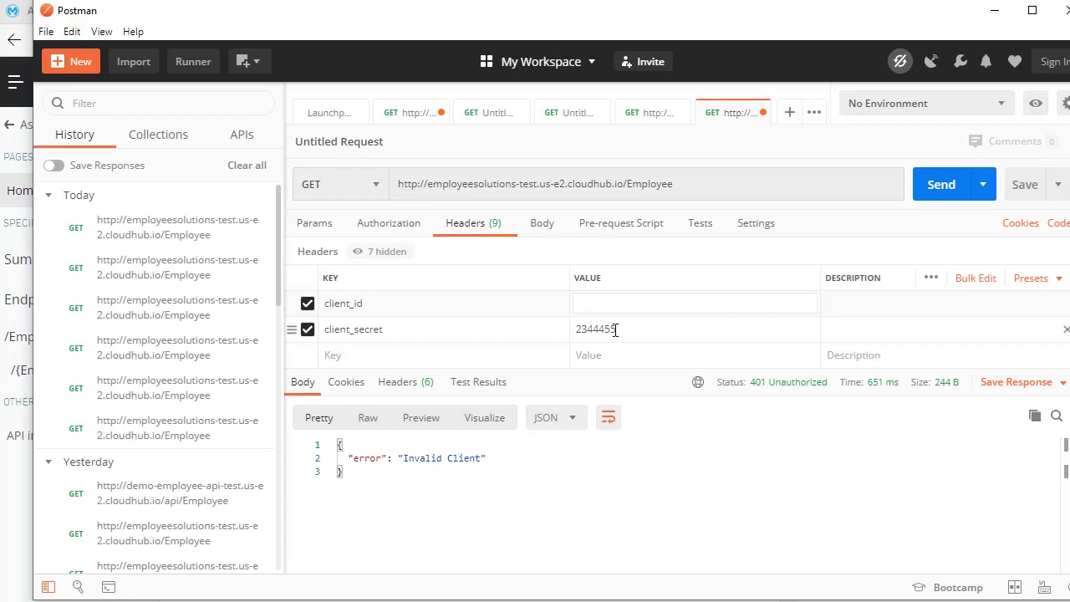
click(617, 329)
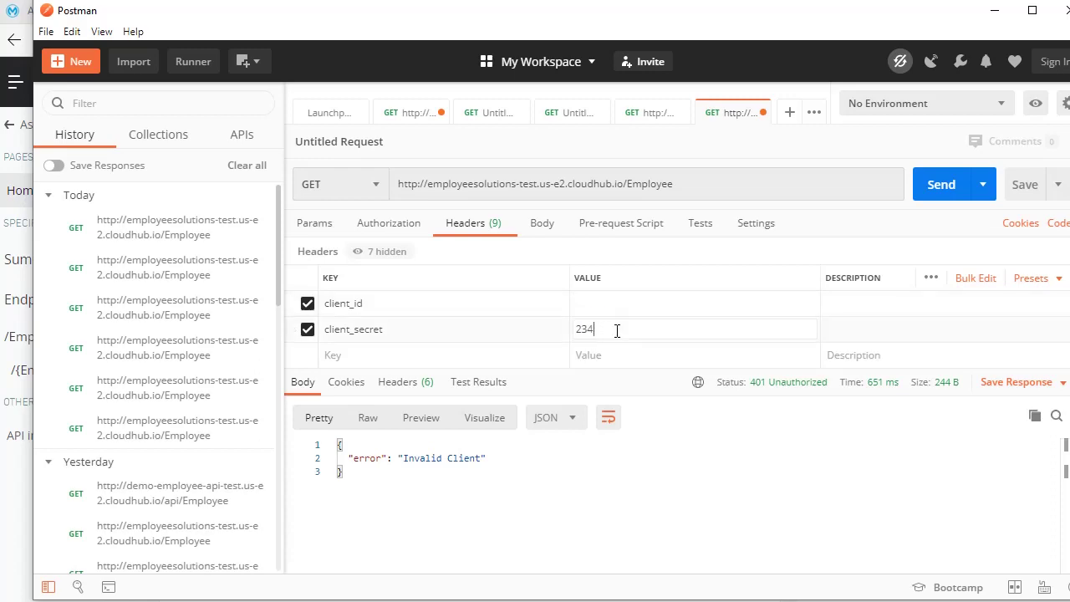
key(alt+Tab)
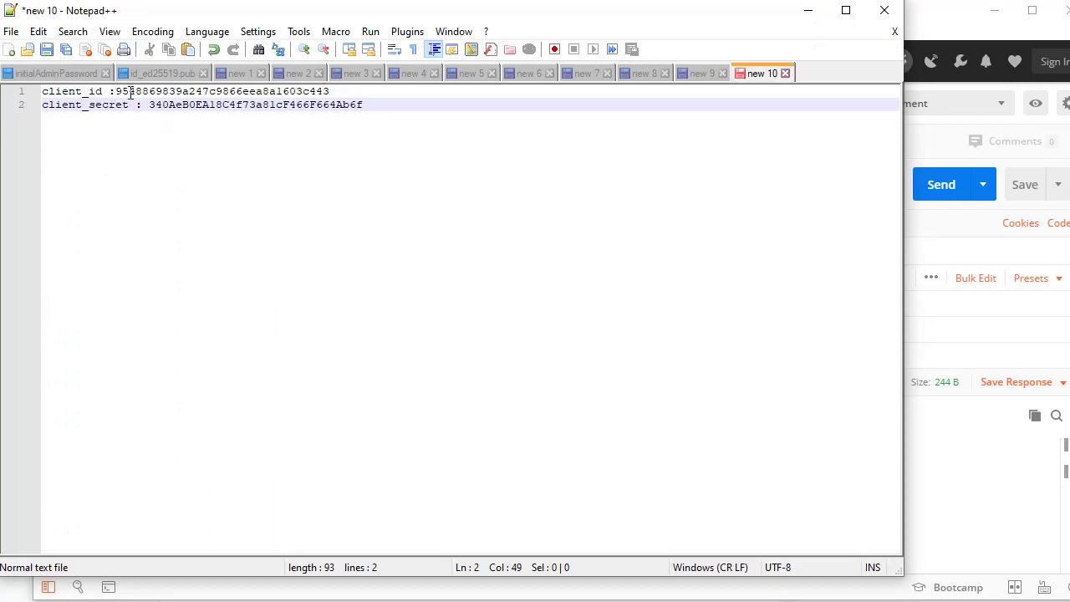
double_click(130, 92)
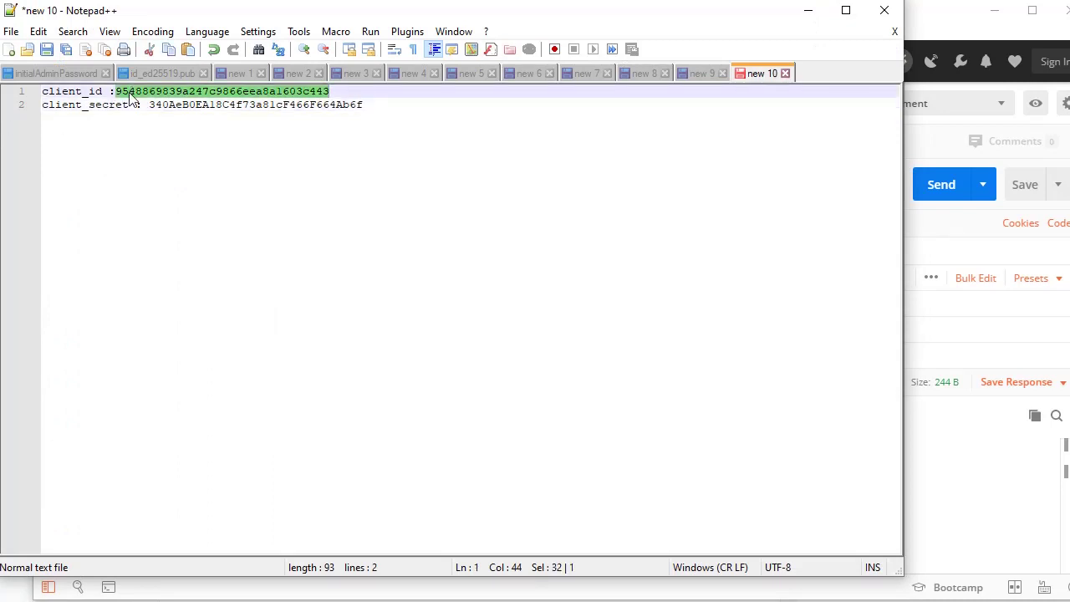
click(970, 452)
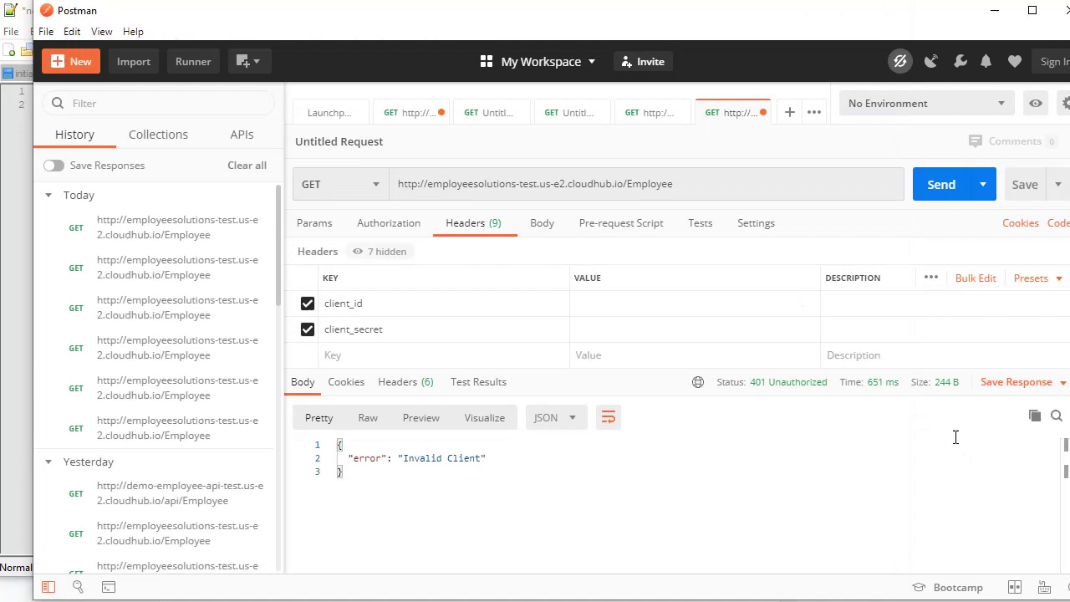
click(617, 301)
key(ctrl+v)
- Paste the real client secret into the client_secret header and resend, getting 200 OK
click(612, 329)
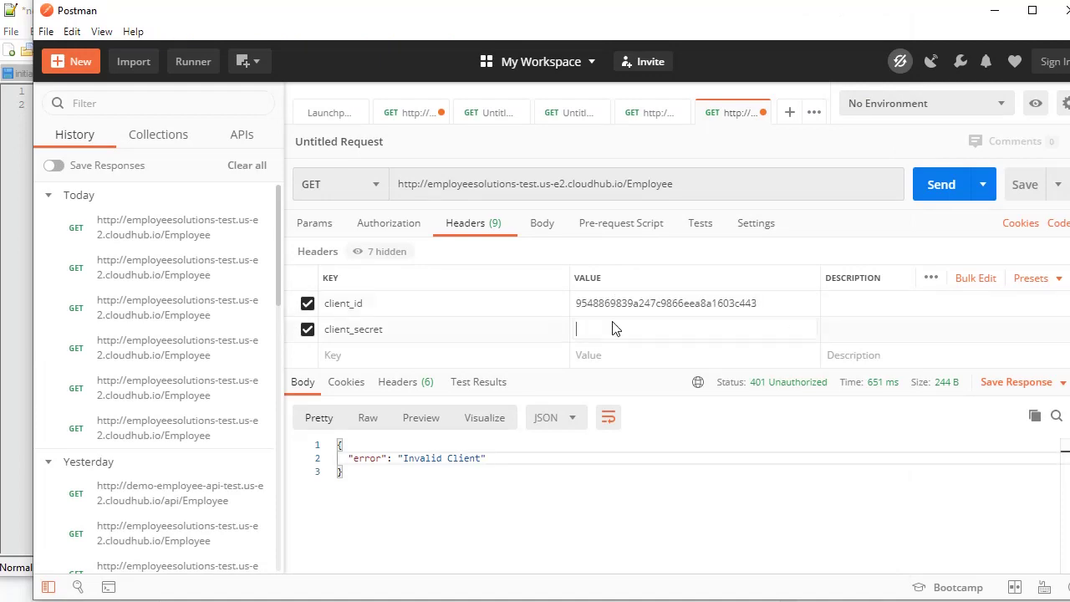
key(alt+Tab)
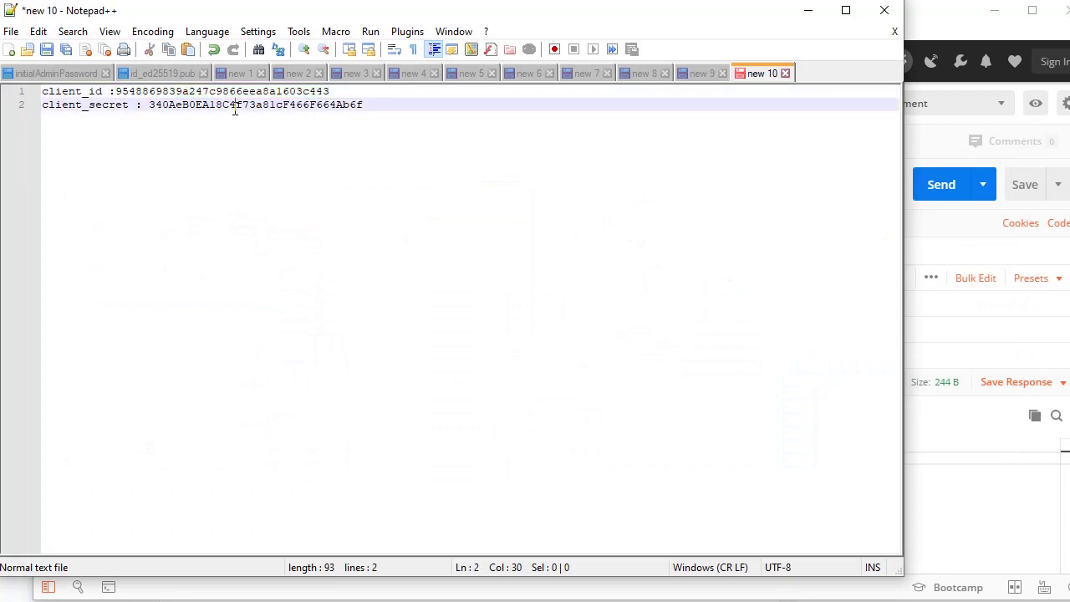
double_click(235, 105)
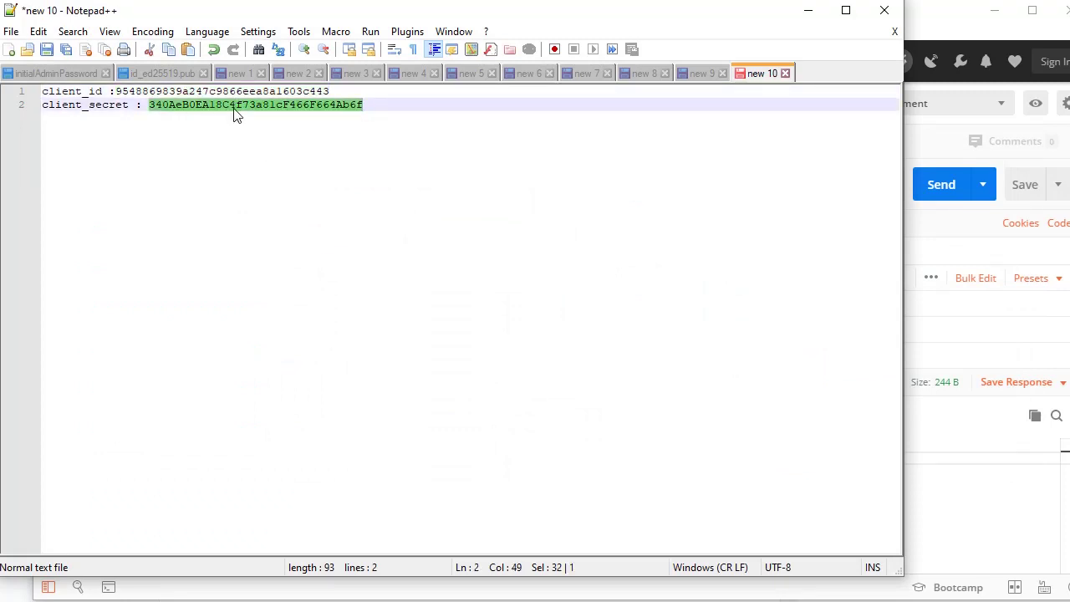
key(alt+Tab)
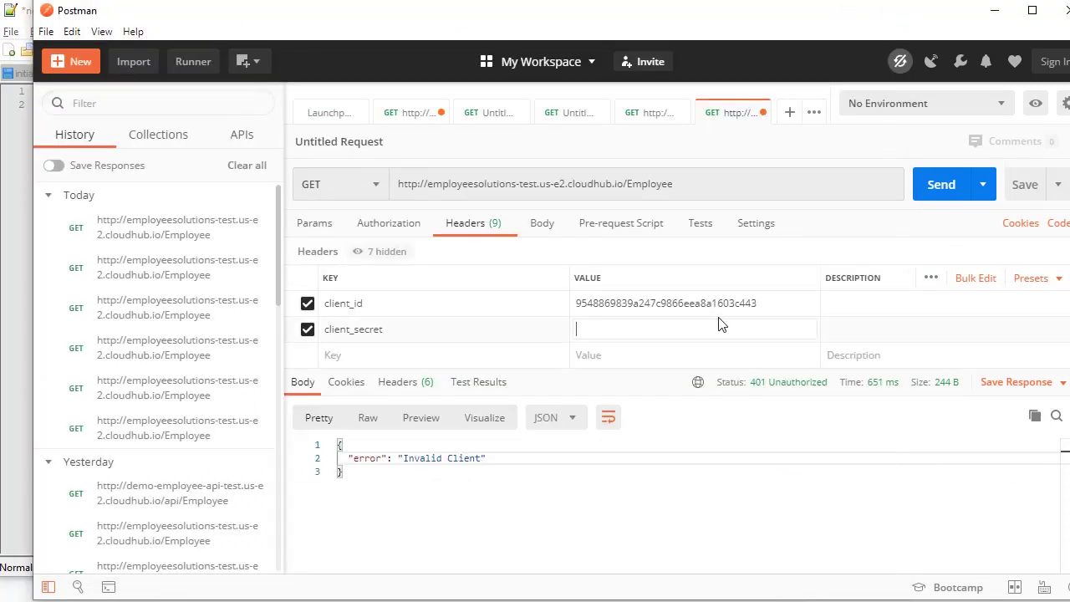
key(ctrl+v)
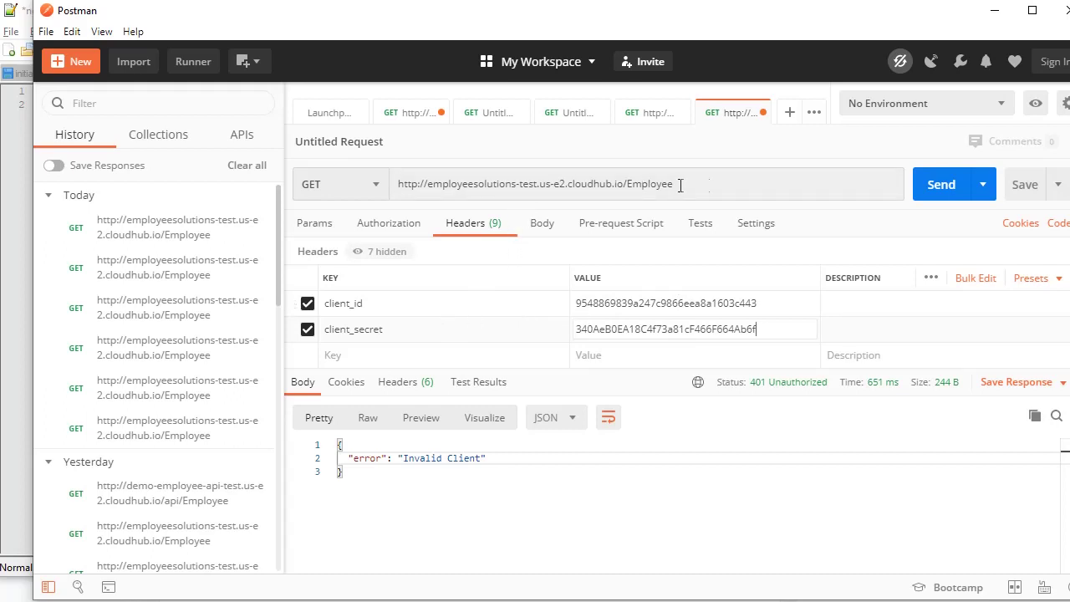
click(935, 200)
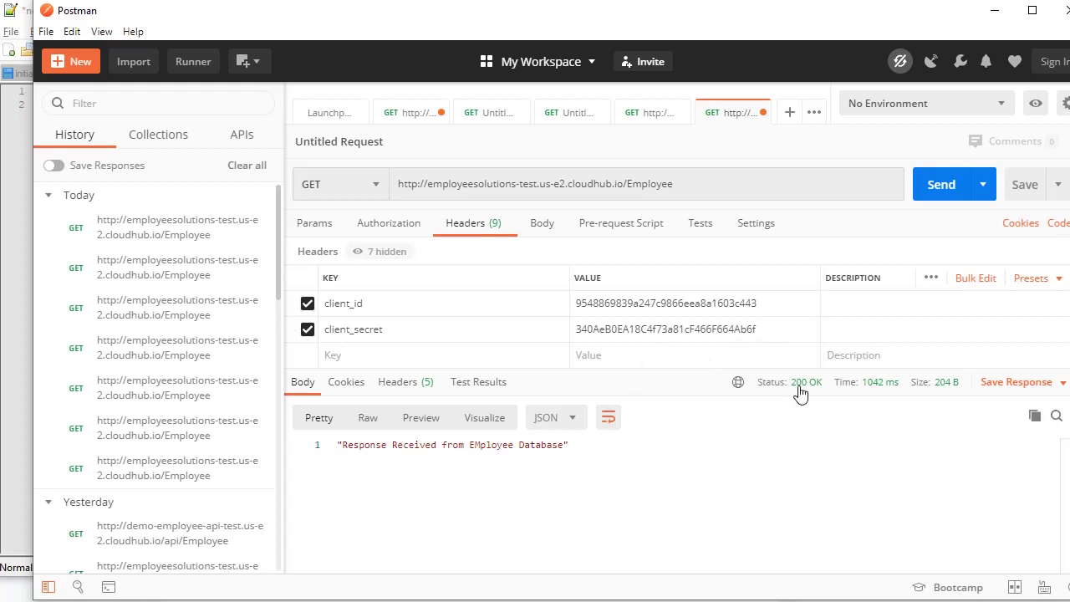
mouse_move(809, 398)
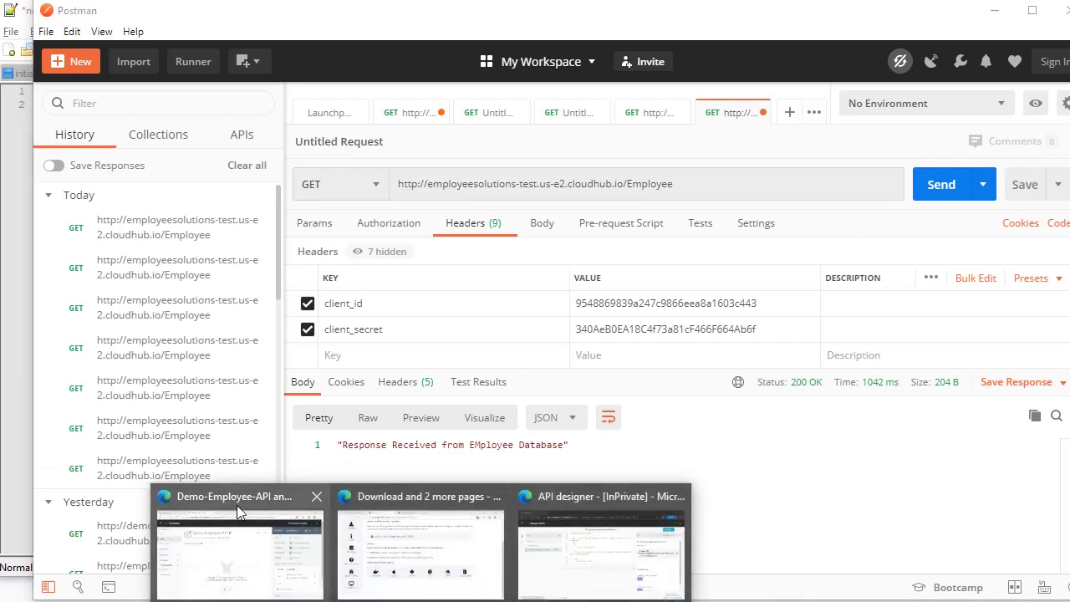
- Bring the Demo-Employee-API Exchange window forward and go to the Exchange assets list
click(237, 505)
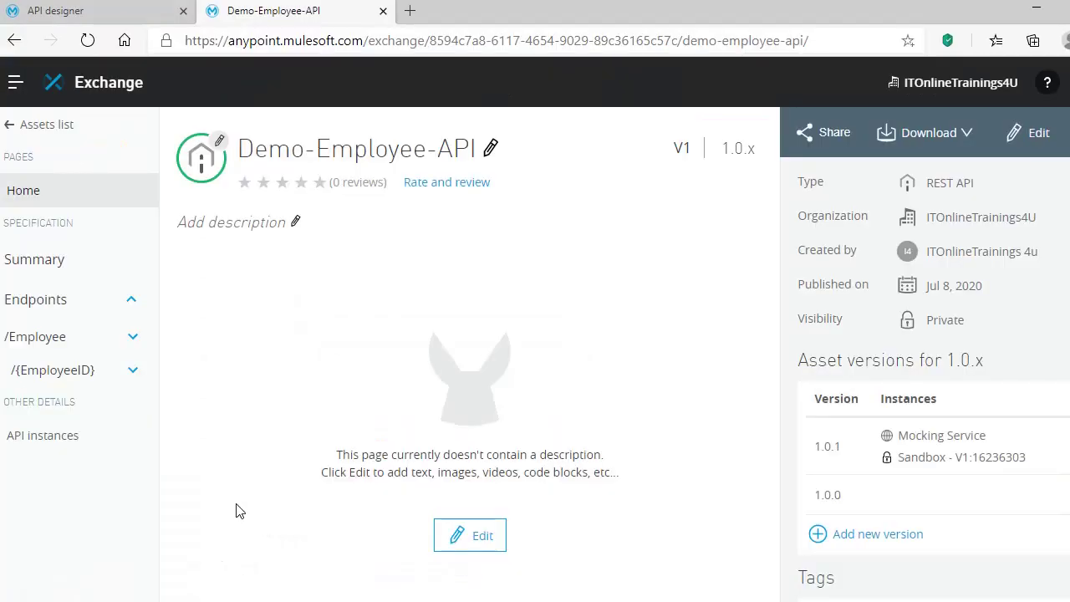
click(52, 125)
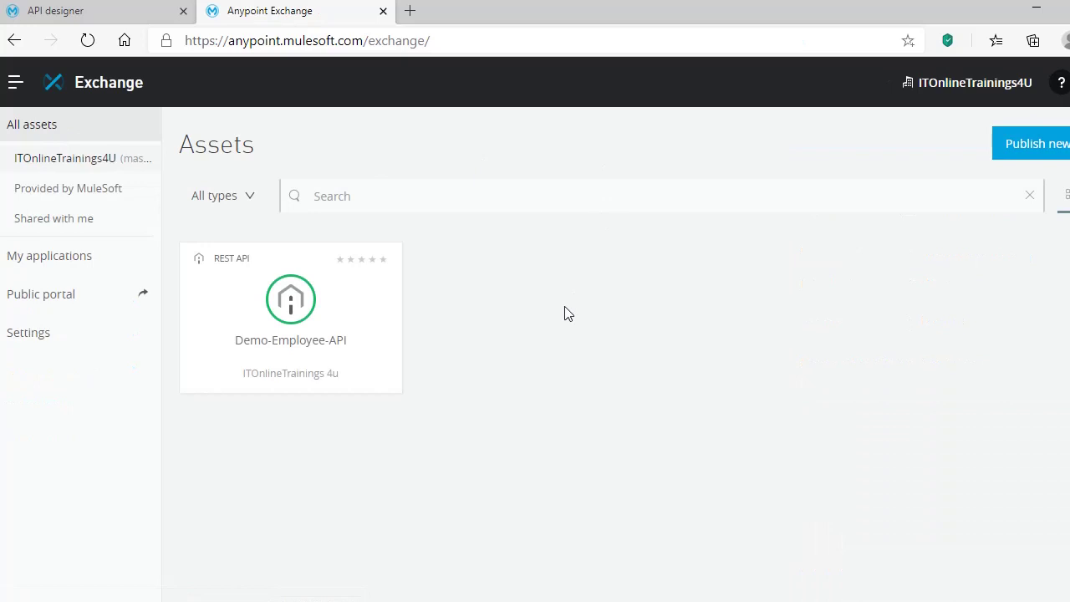